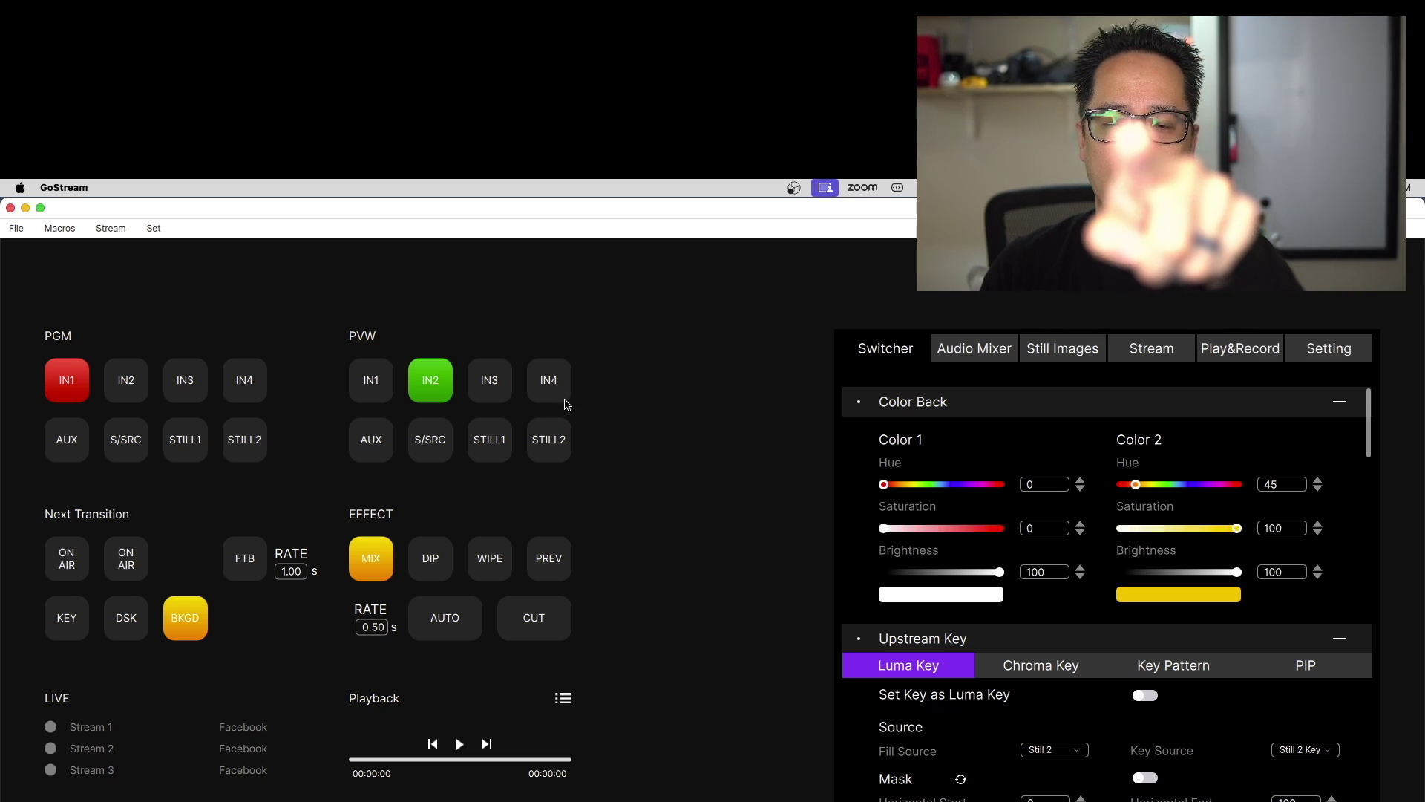
- Switch the program output directly to IN2, STILL1 and STILL2 in turn, and return it to IN1
click(143, 384)
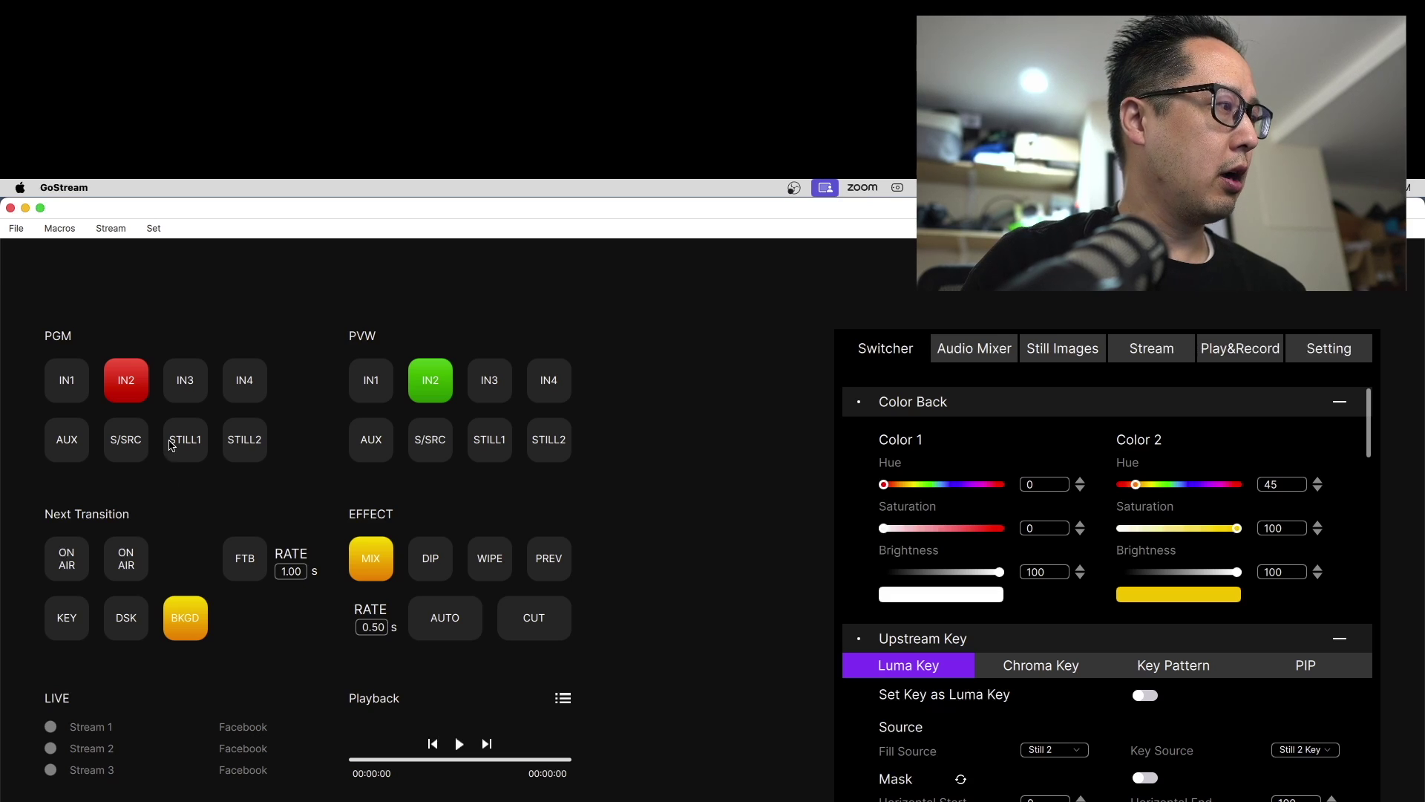
click(195, 444)
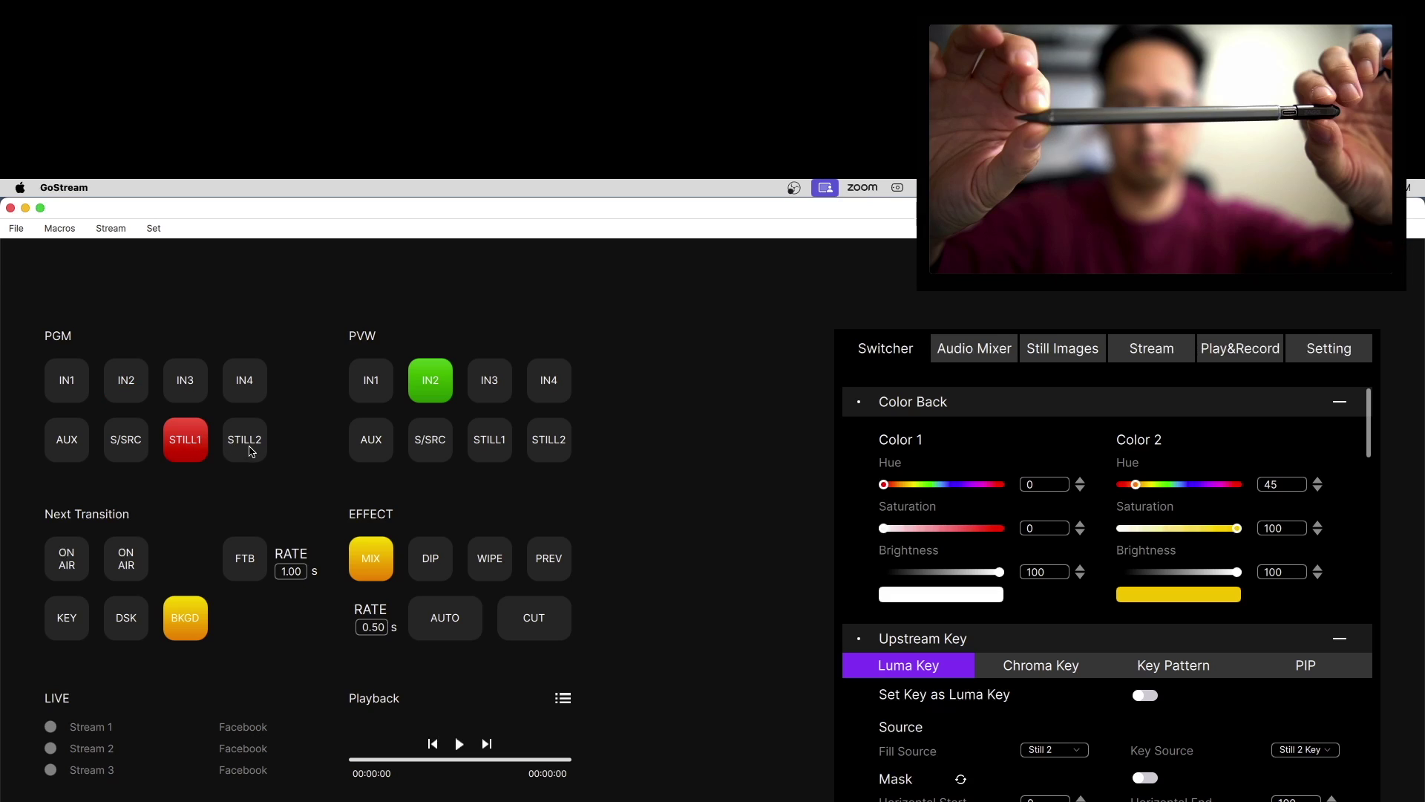
click(252, 450)
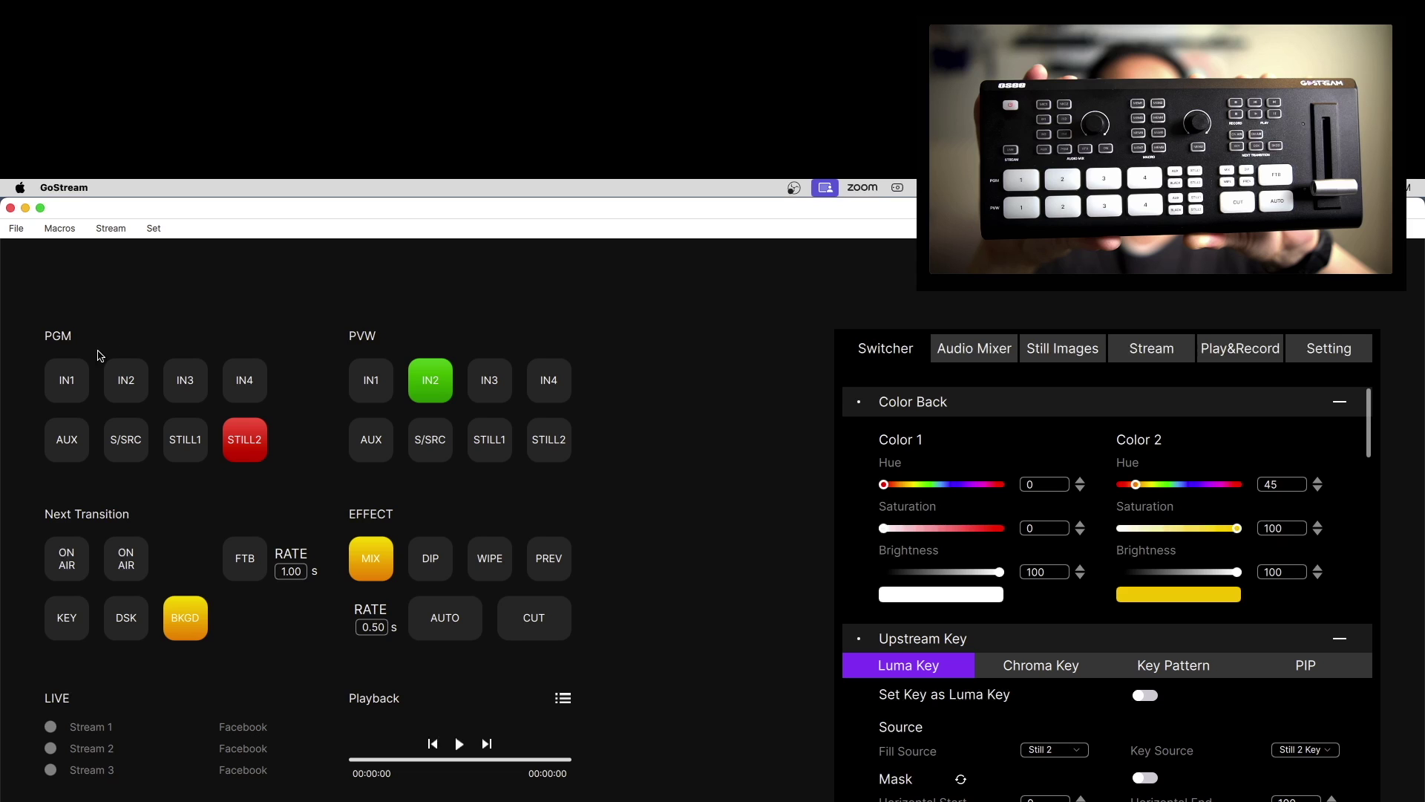
click(77, 371)
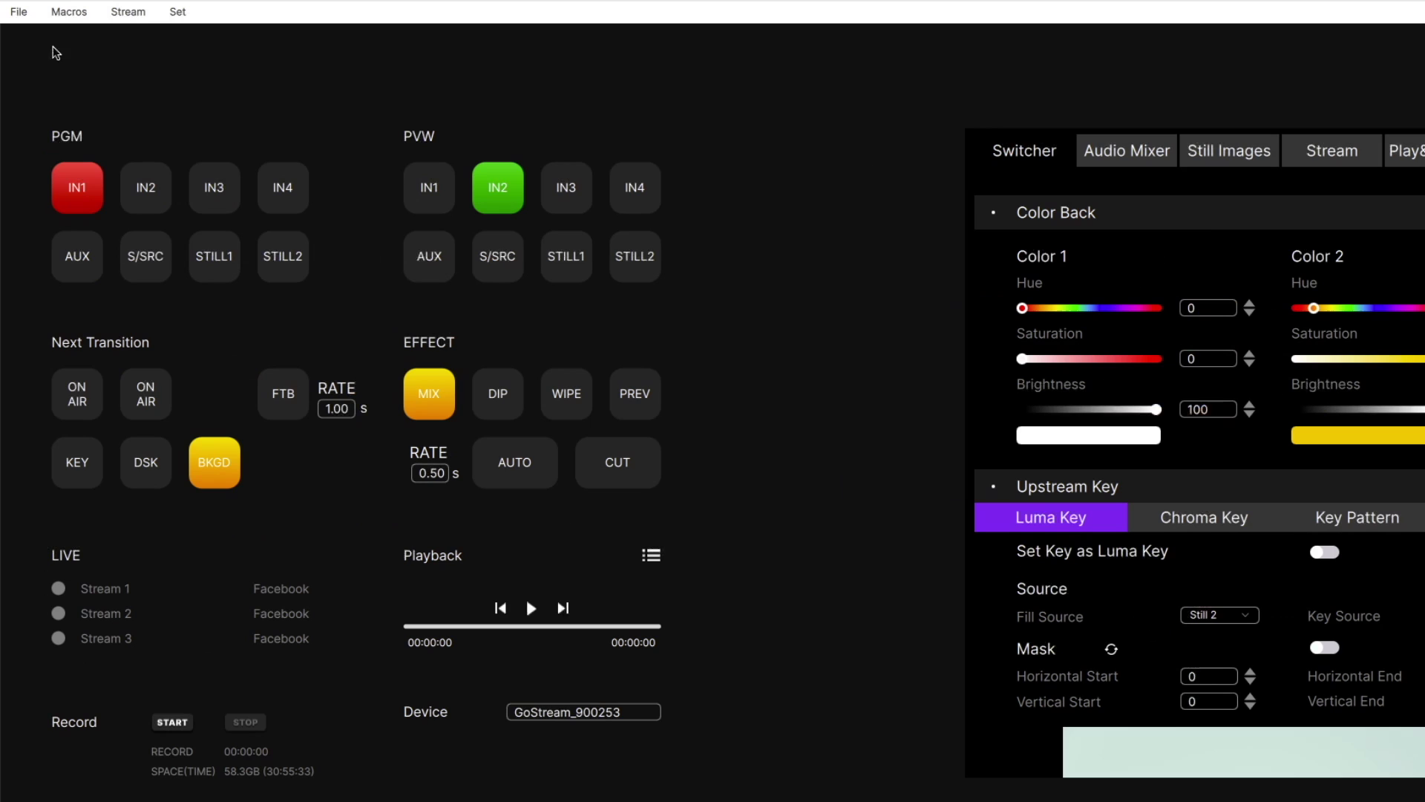
- Look at the GoStream Connection dialog with its manual IP address and network device options, and close it
click(27, 15)
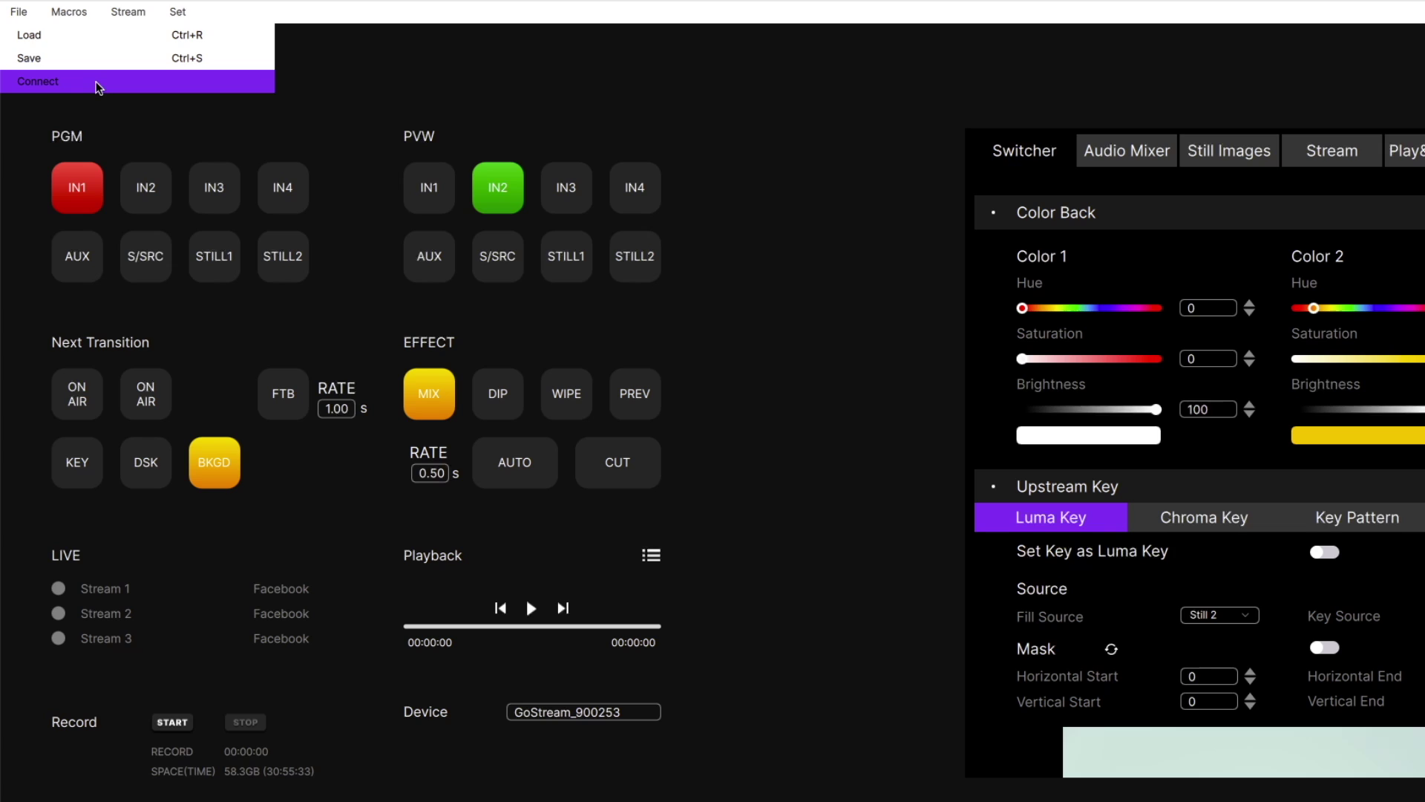
click(456, 70)
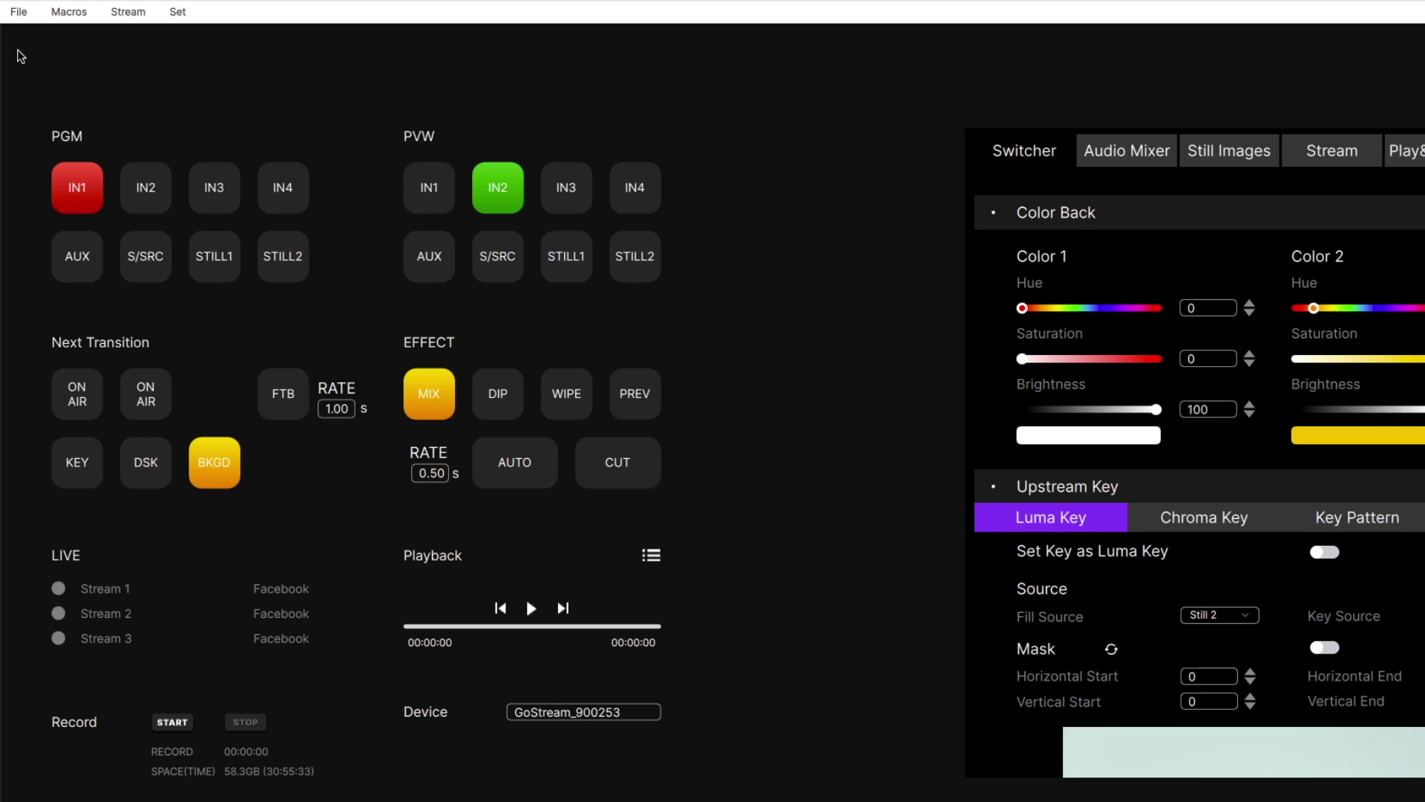
click(20, 13)
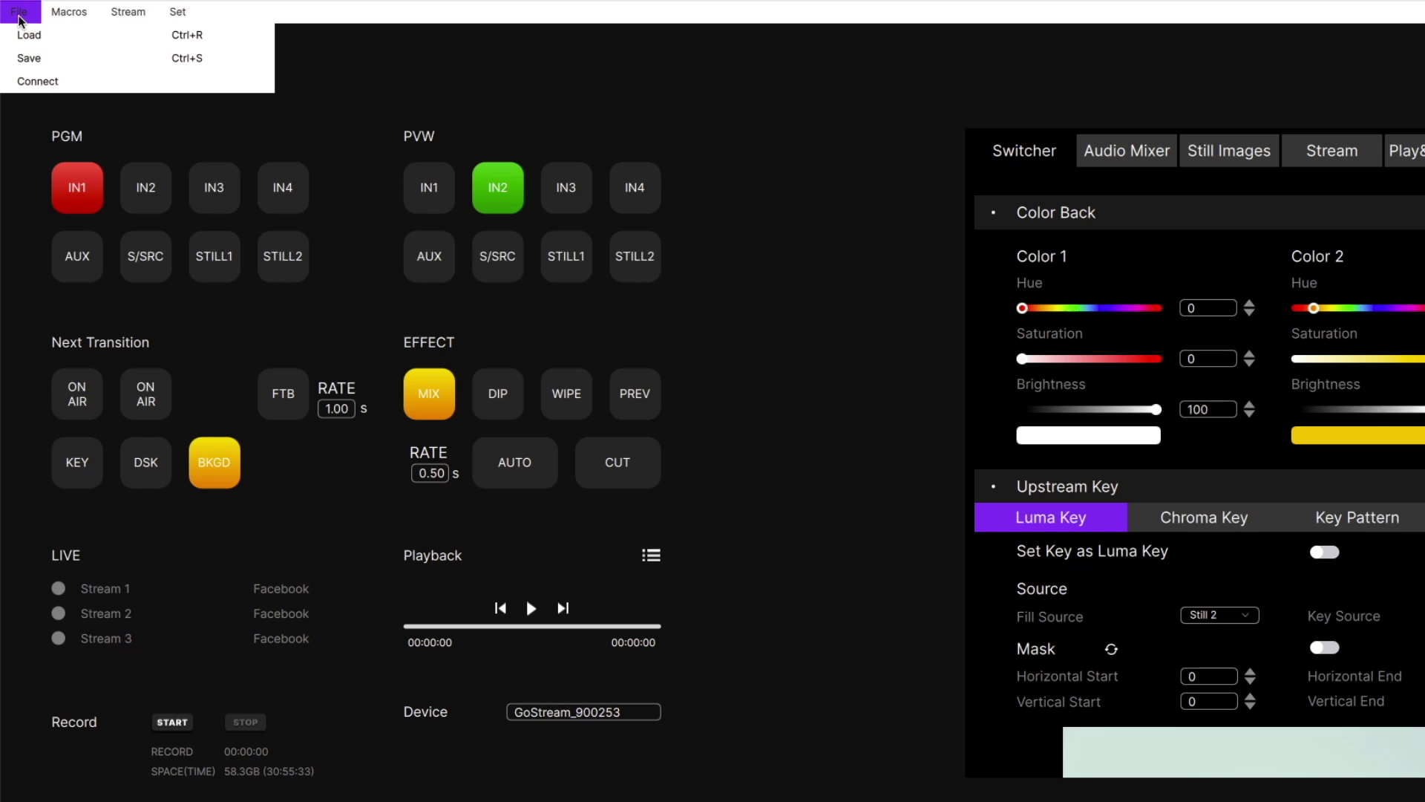
click(52, 83)
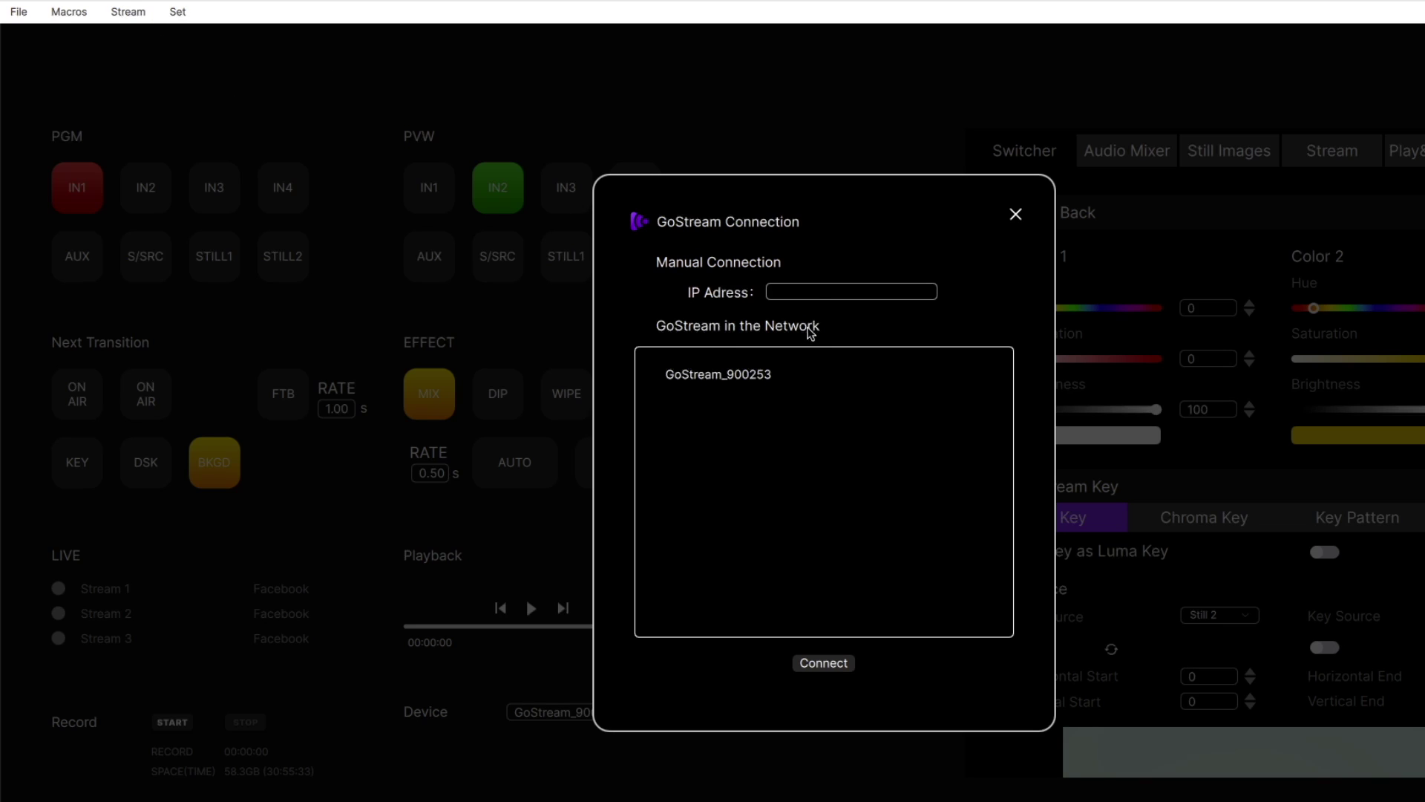
click(1016, 216)
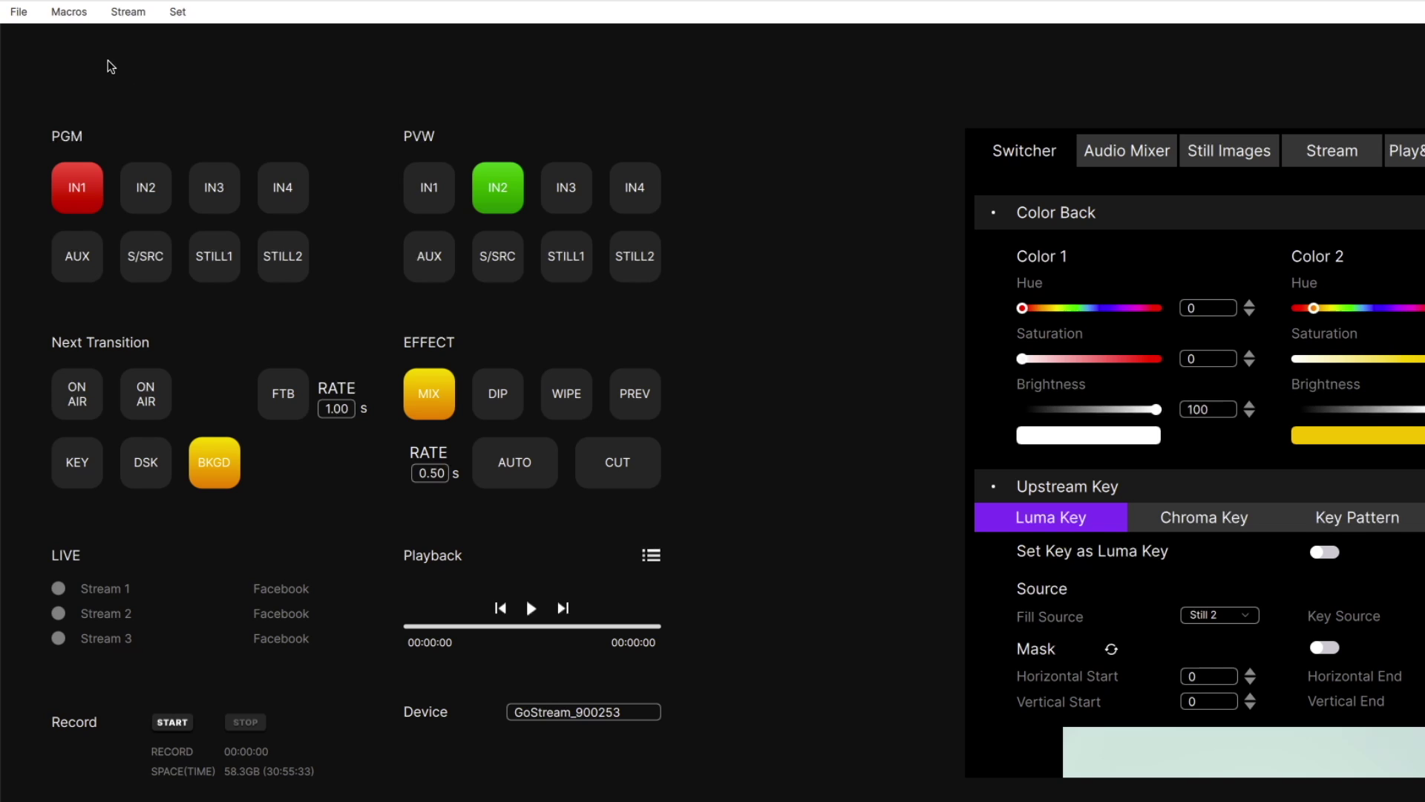
click(68, 14)
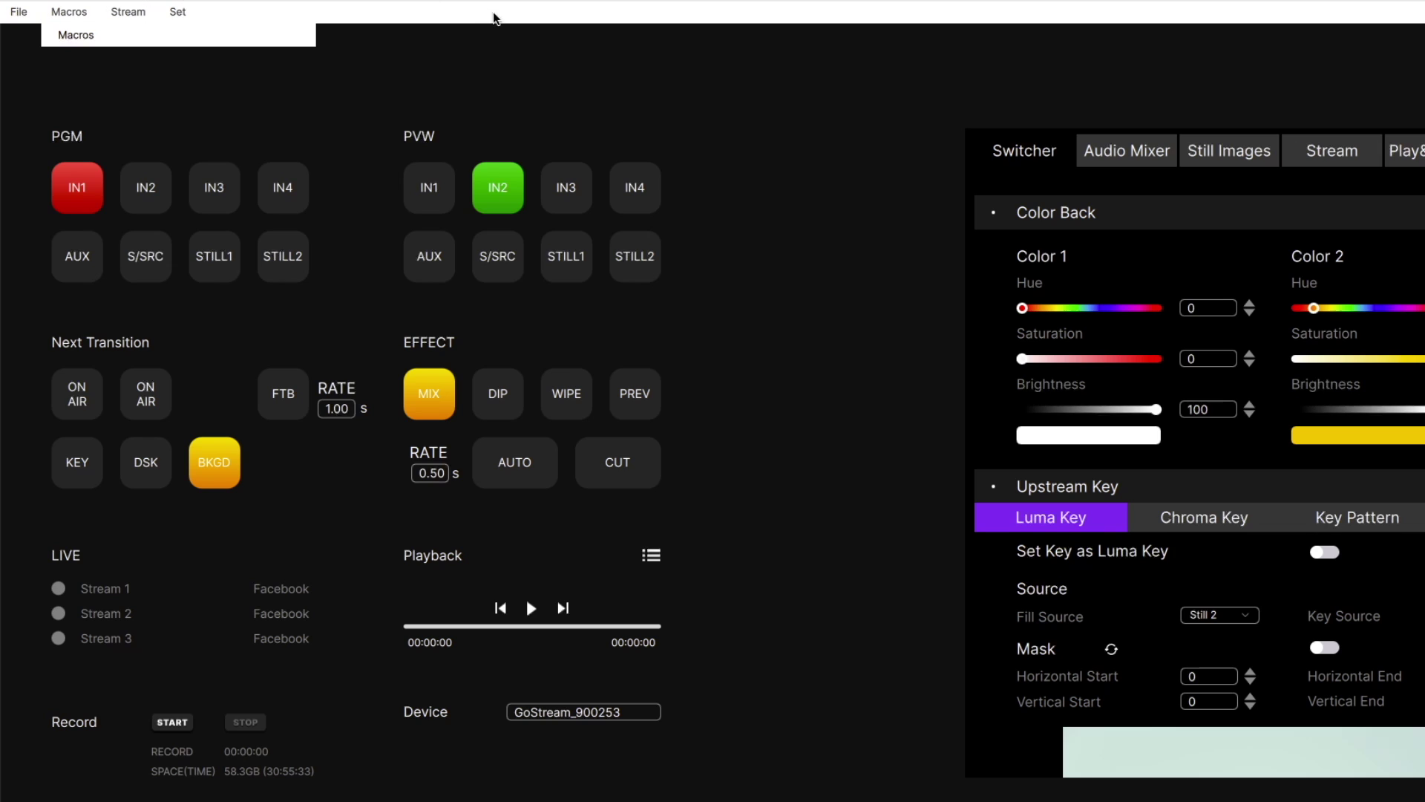
click(128, 10)
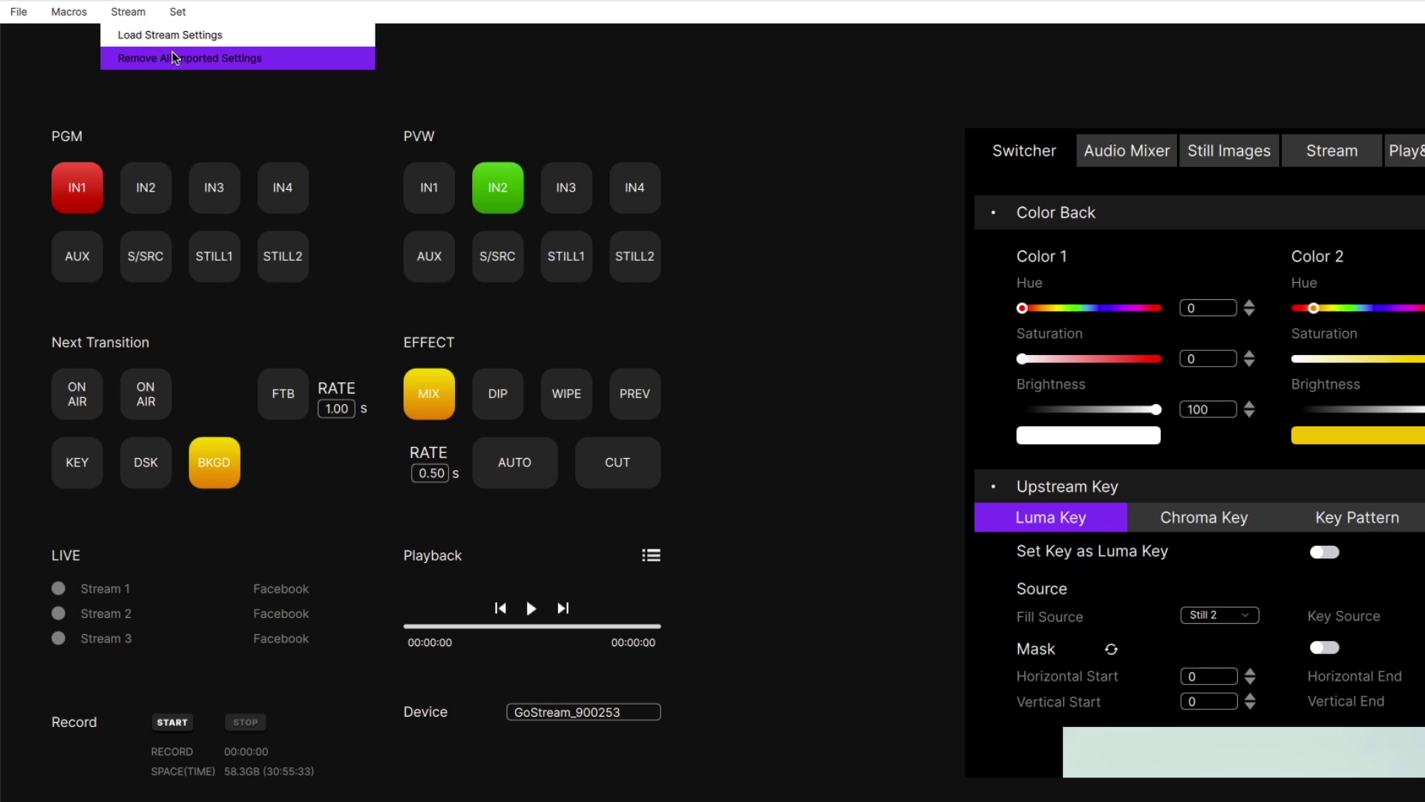
click(72, 55)
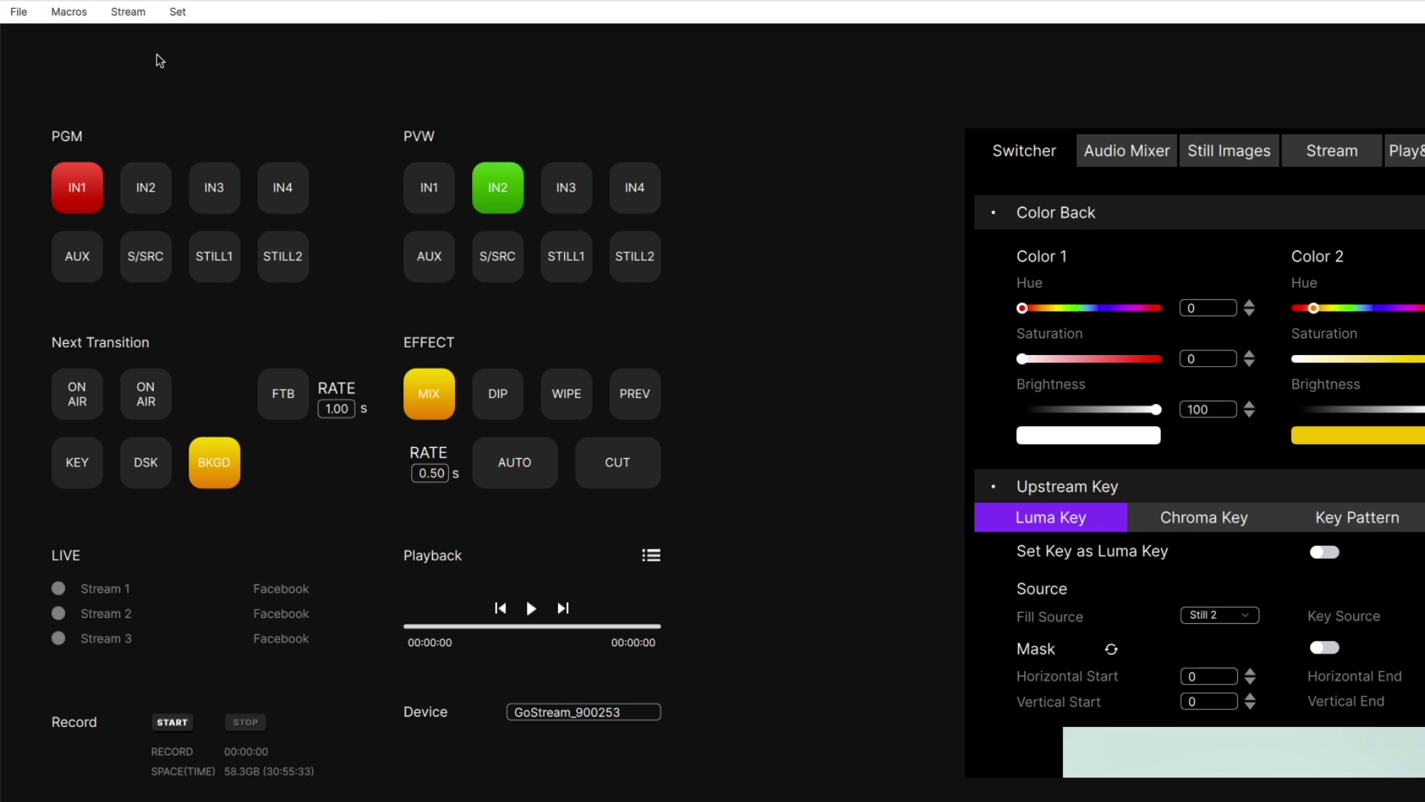
- Review the switcher's device setup and network settings, and close the dialog
click(181, 15)
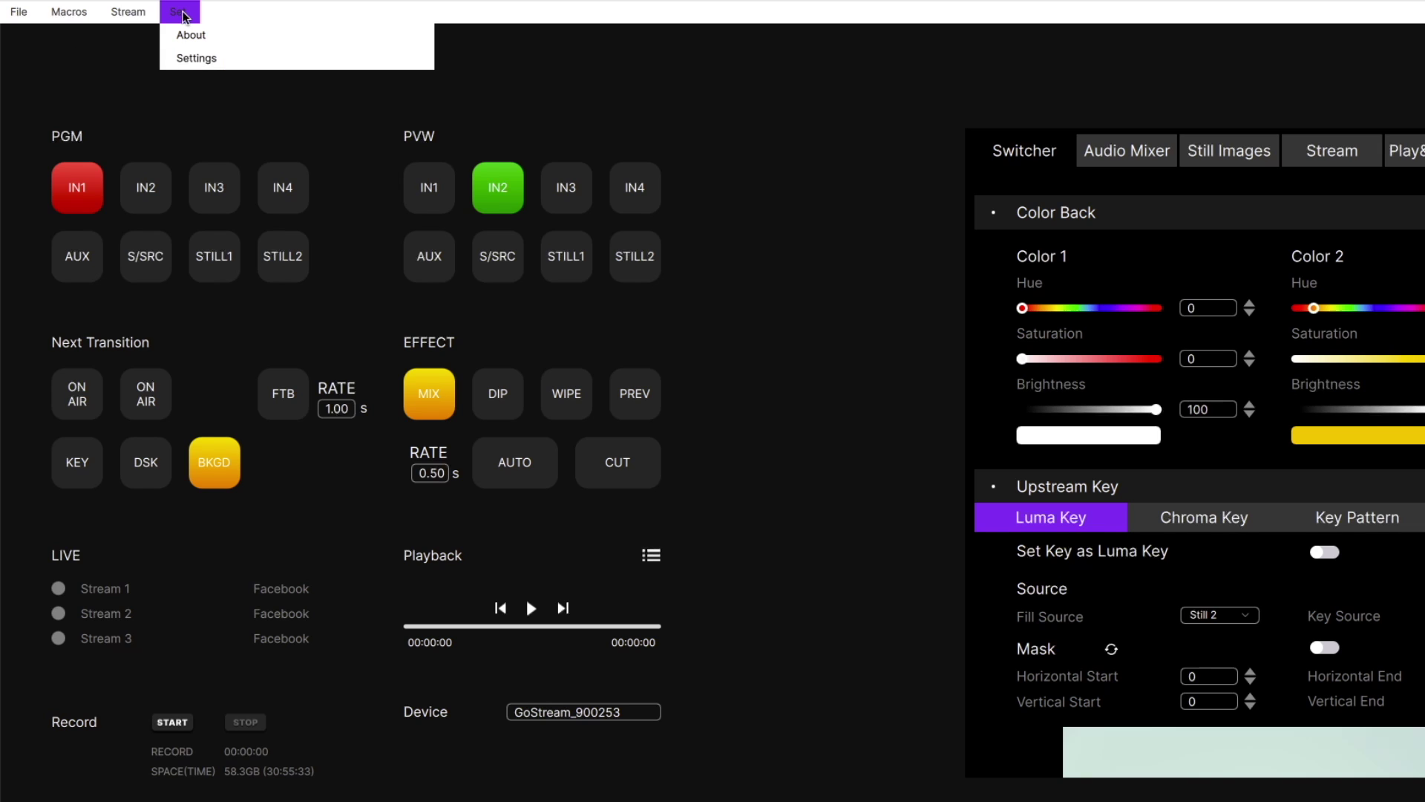
click(256, 59)
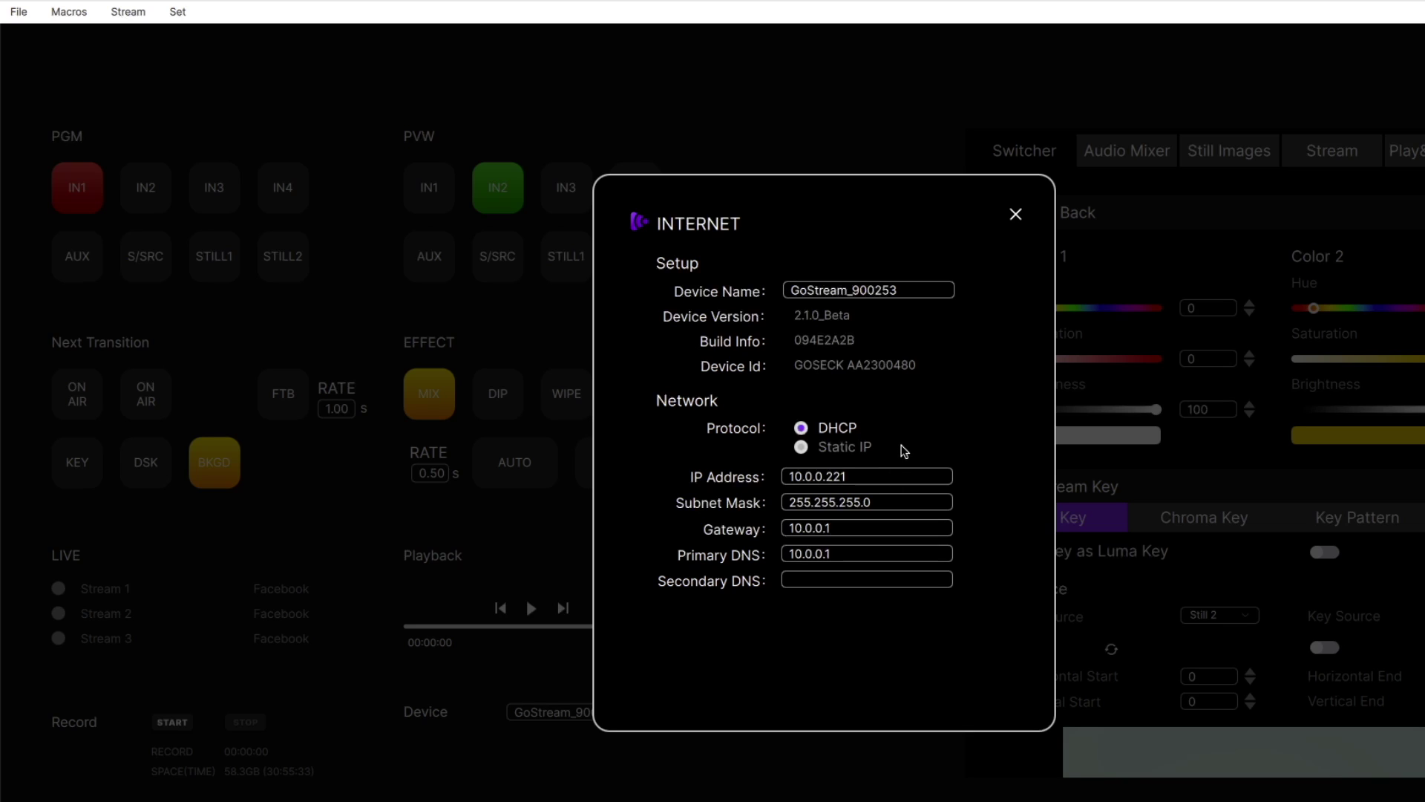
click(1016, 216)
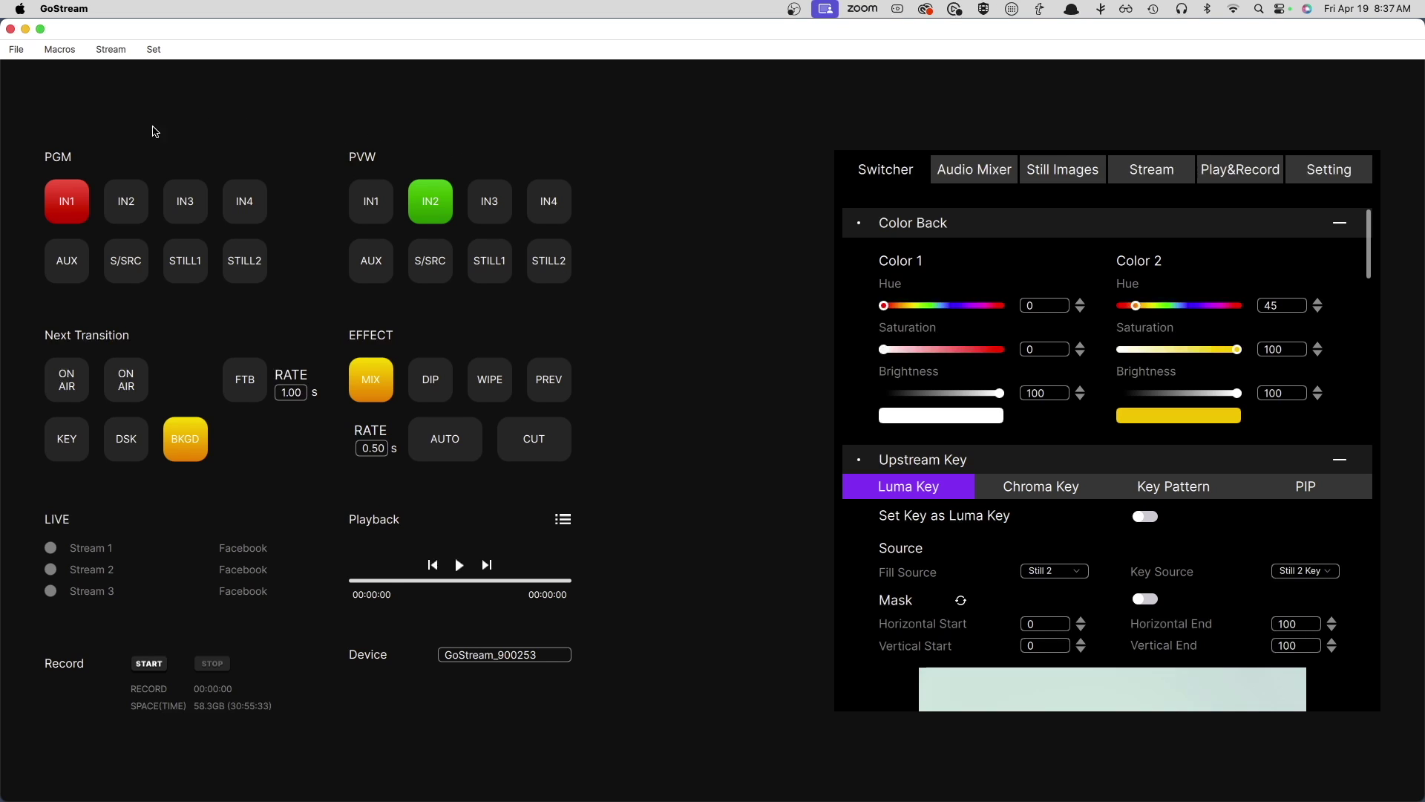
- Switch the program output to IN2 and back to IN1, once directly and once with automatic Mix transitions
click(136, 213)
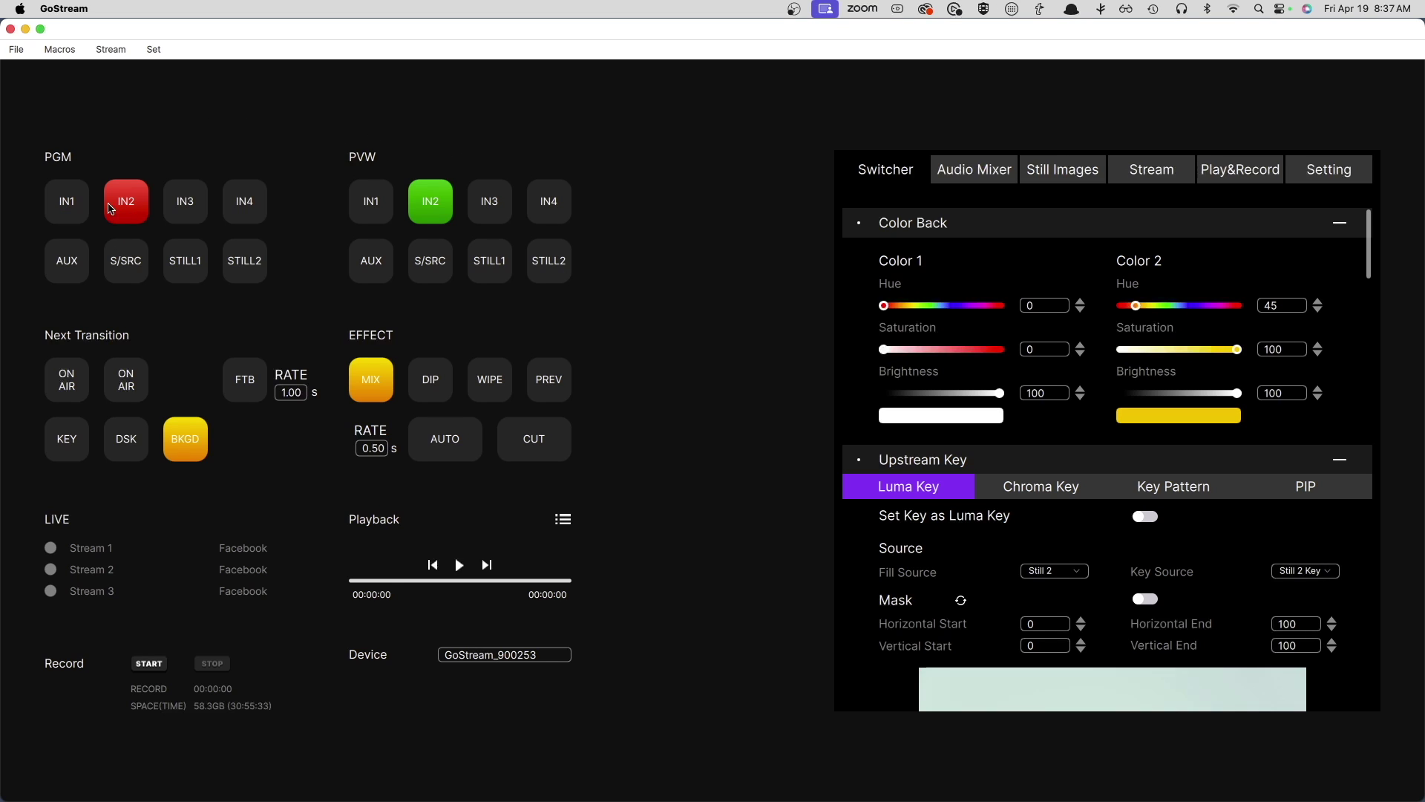
click(75, 205)
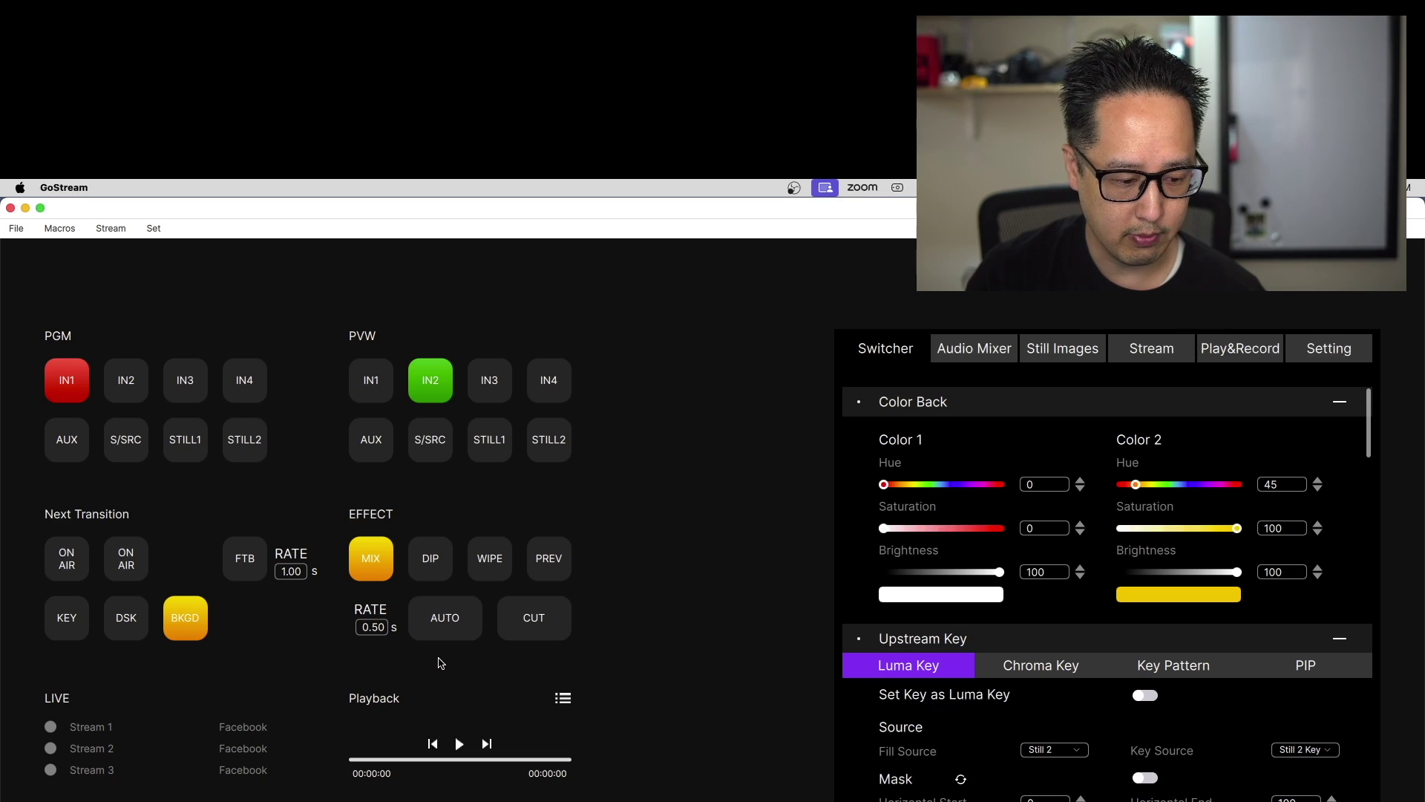
click(445, 617)
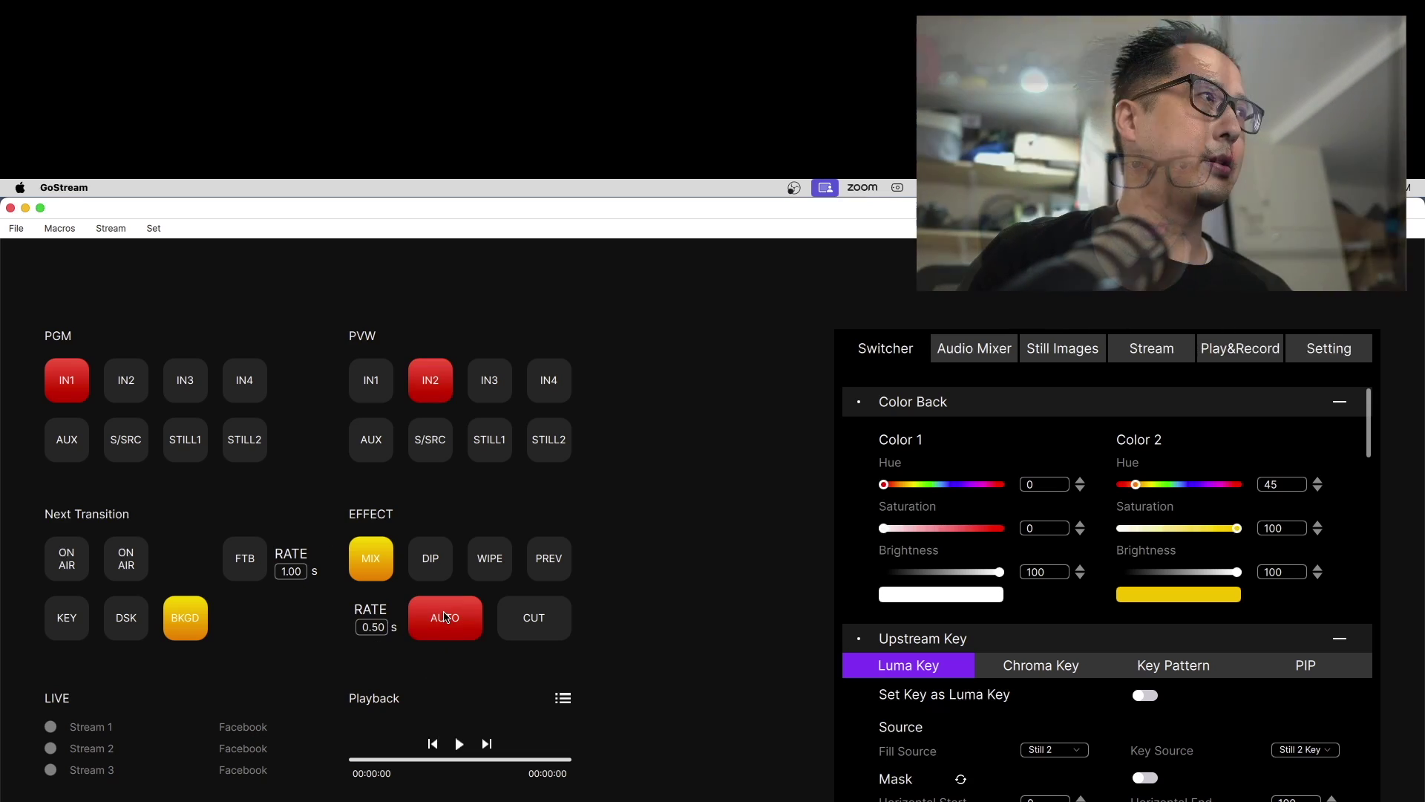
click(445, 618)
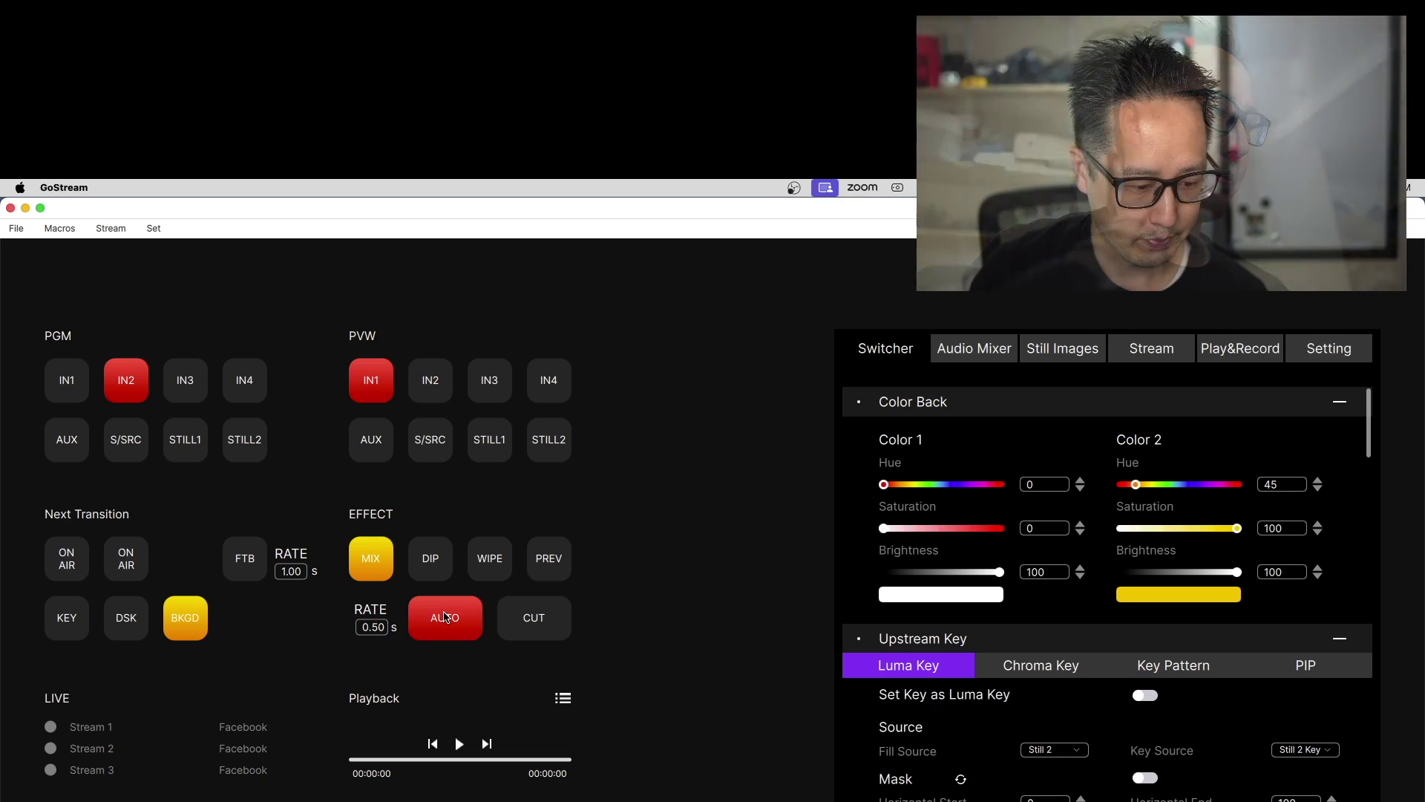
- Run automatic transitions between IN1 and IN2 using the Dip, Wipe and Mix effects in turn
click(433, 560)
click(444, 619)
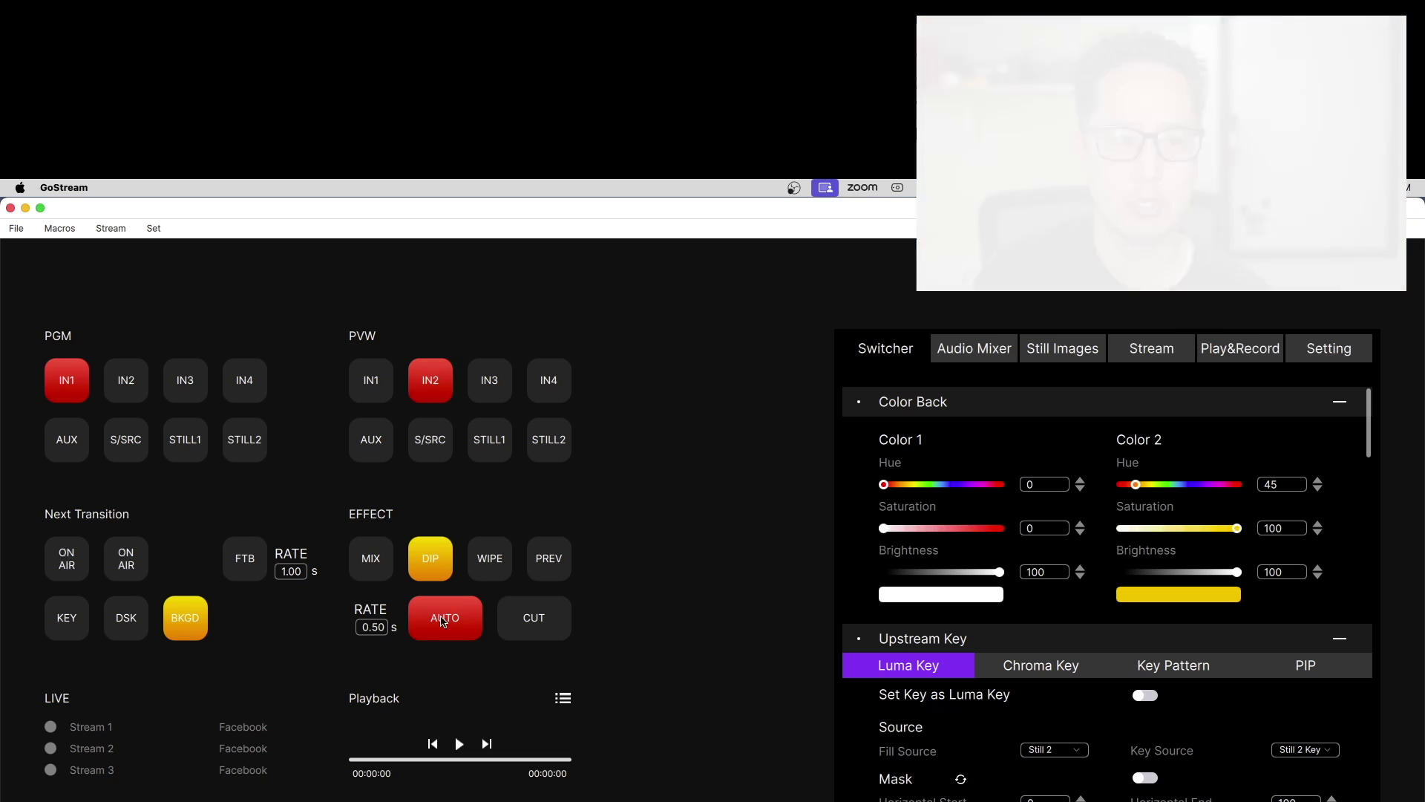
click(481, 569)
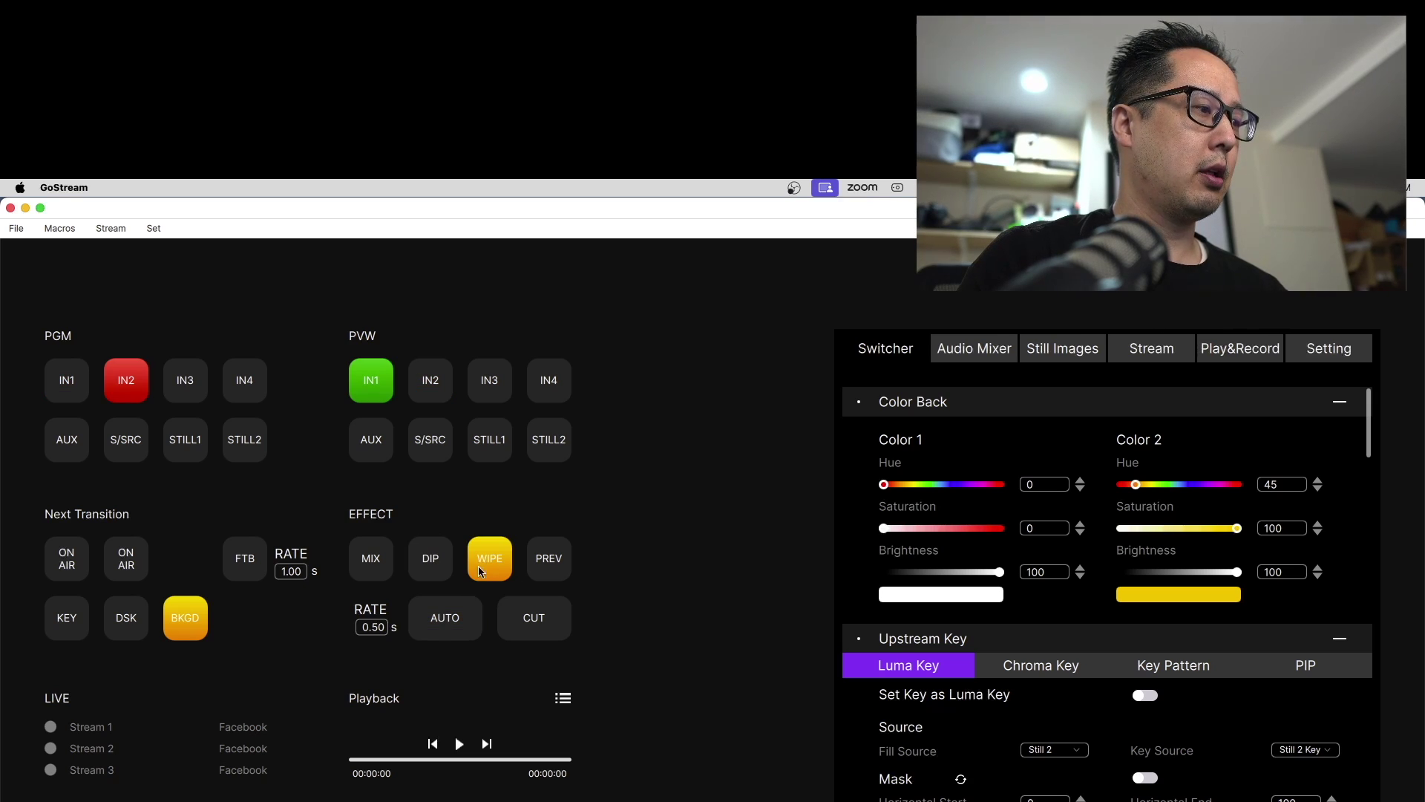
click(447, 619)
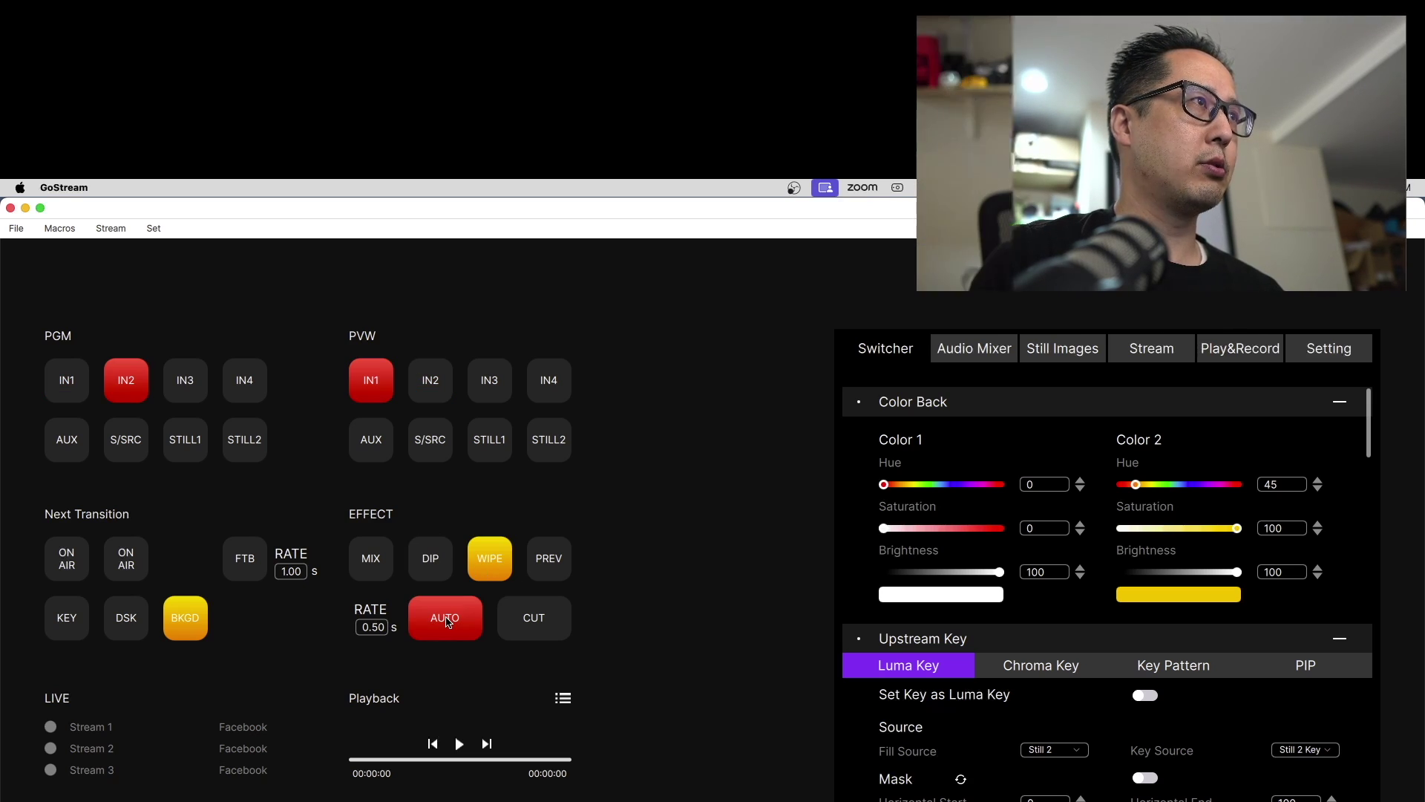
click(365, 562)
click(442, 619)
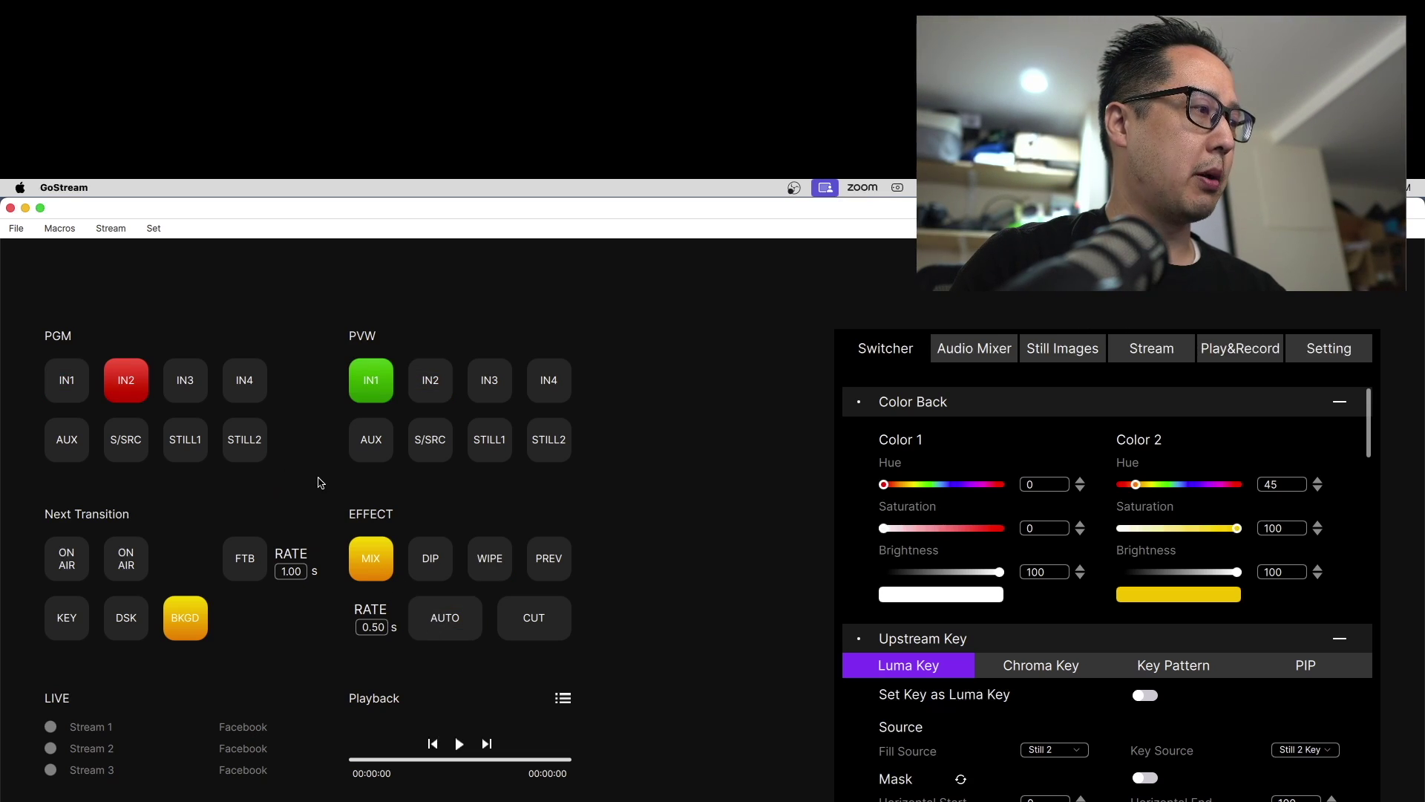
- Cut between the preview and program sources three times, ending with IN1 on program and IN2 on preview
click(532, 620)
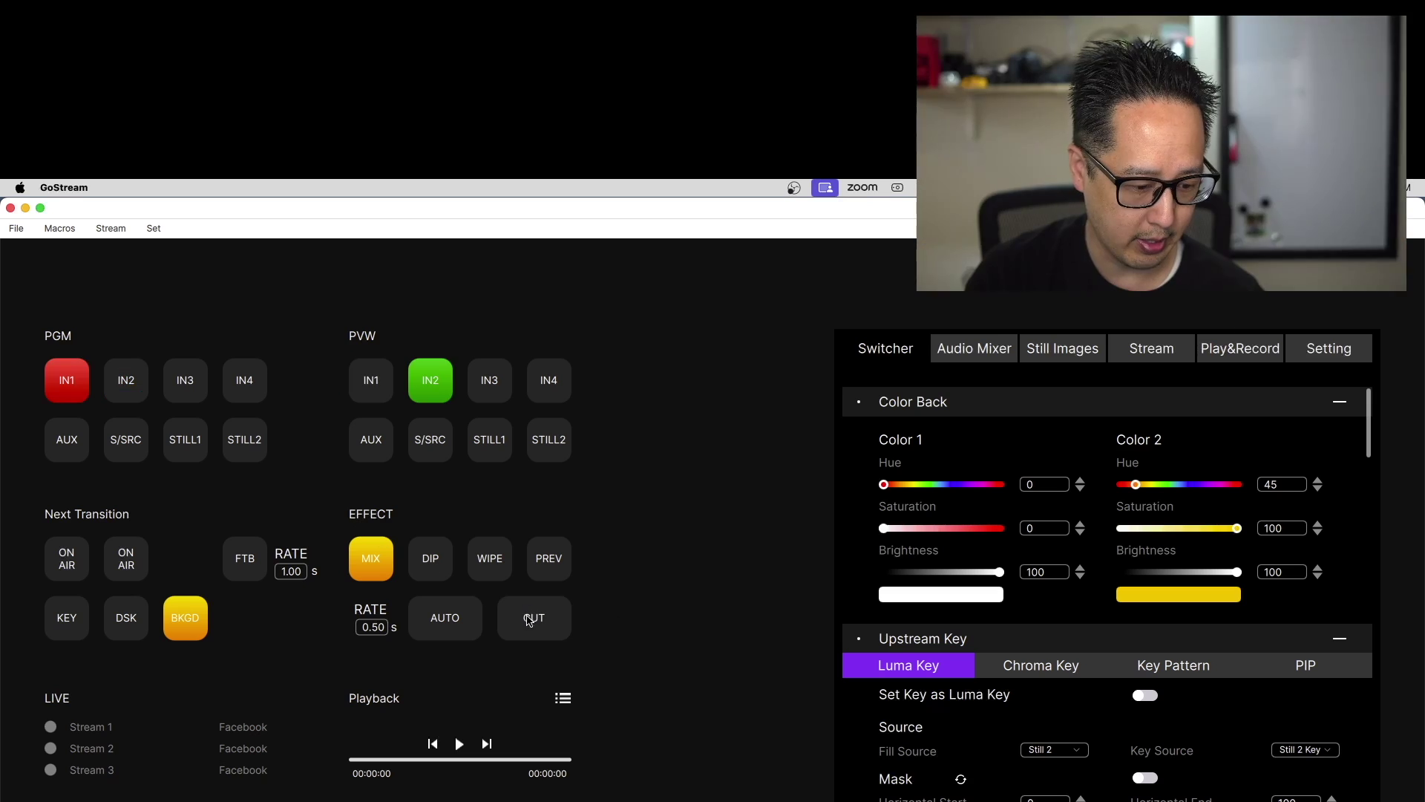
click(530, 621)
click(530, 620)
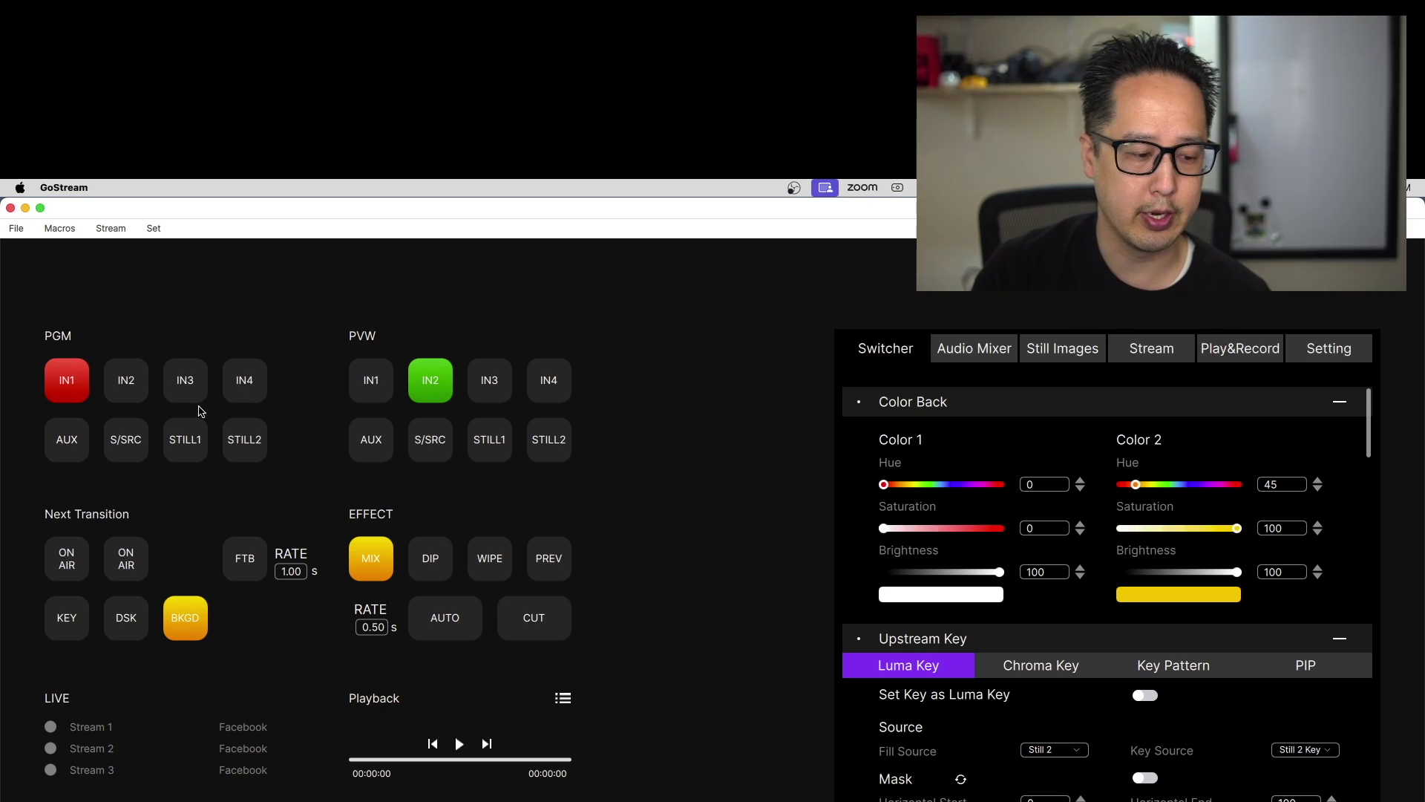
- Alternate the program output directly between IN2 and IN1 three times, ending on IN1
click(120, 385)
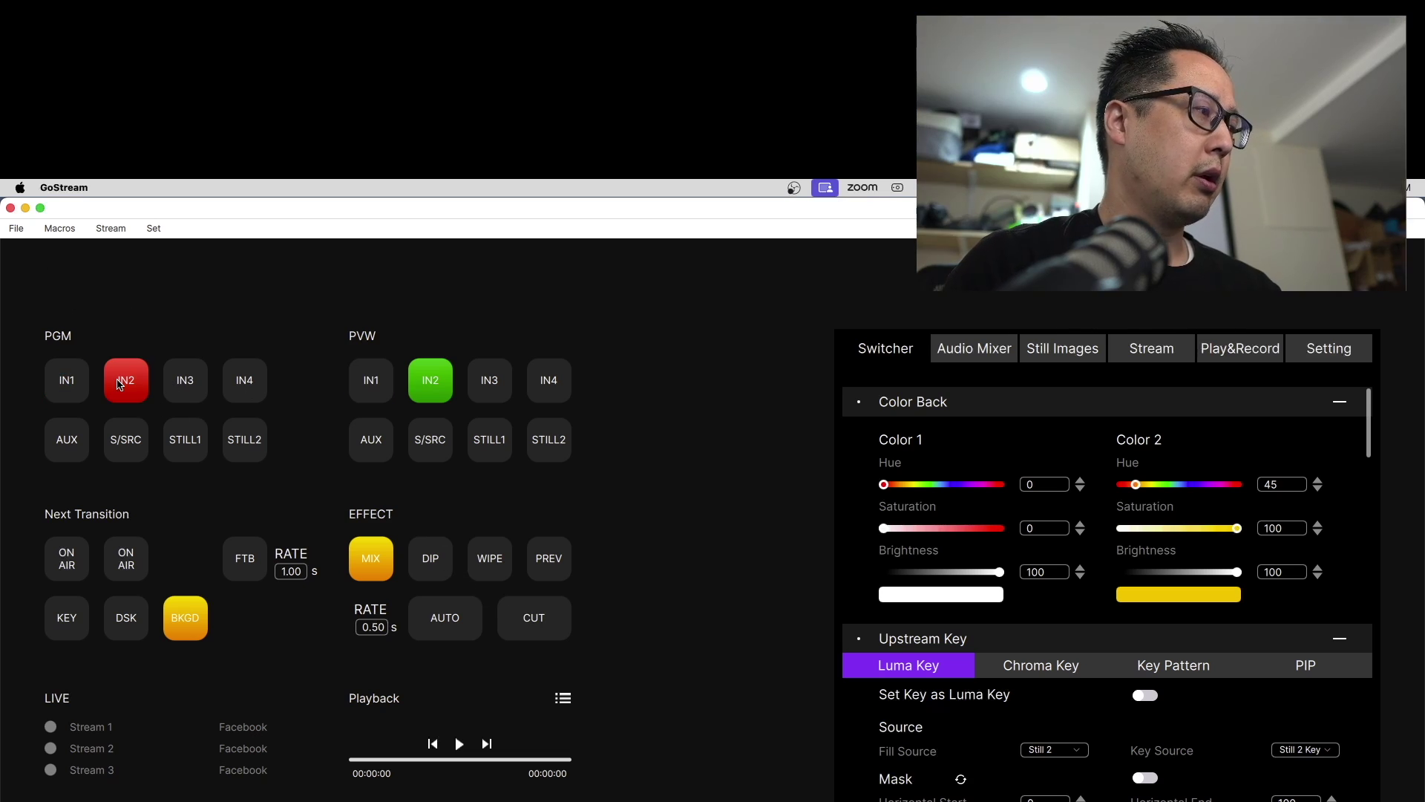
click(70, 379)
click(138, 389)
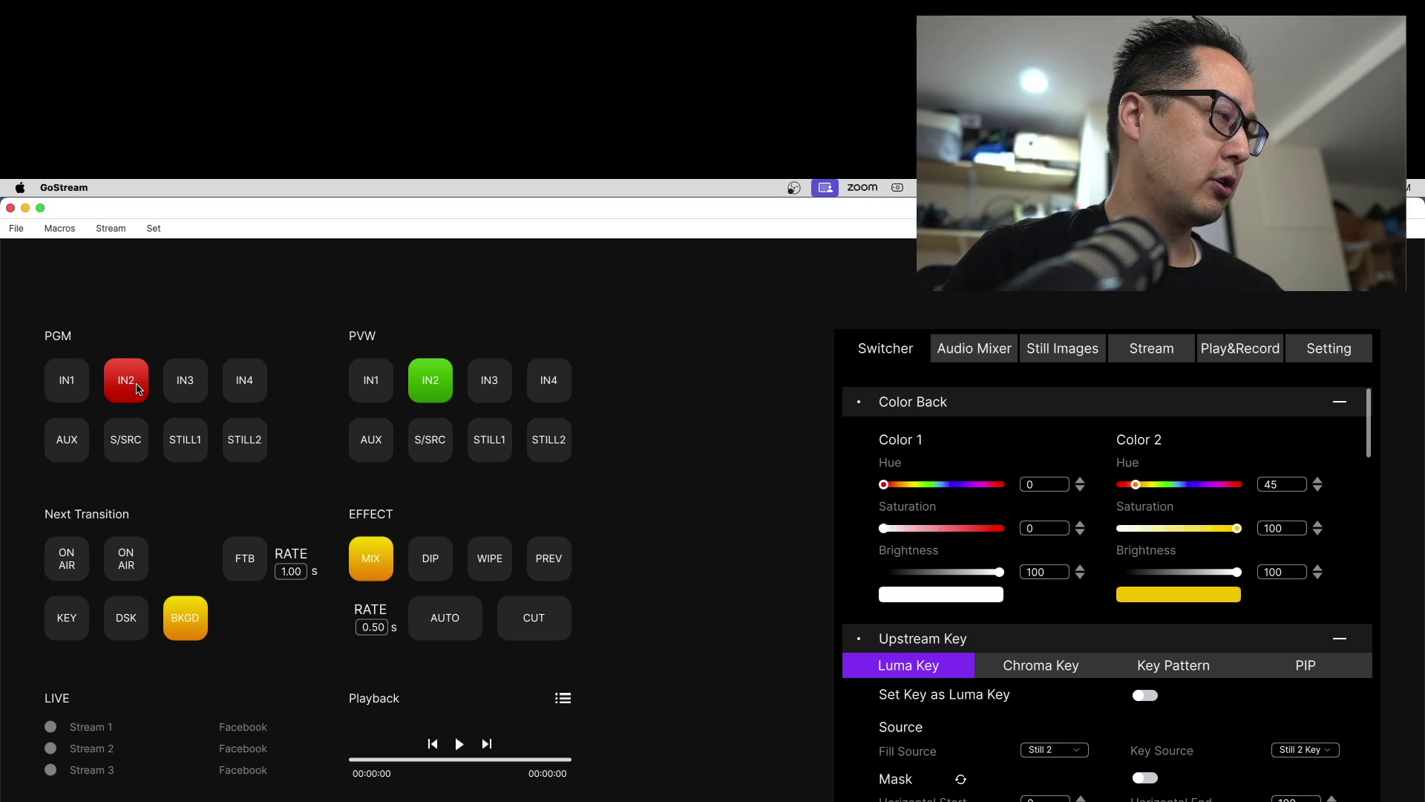
click(65, 386)
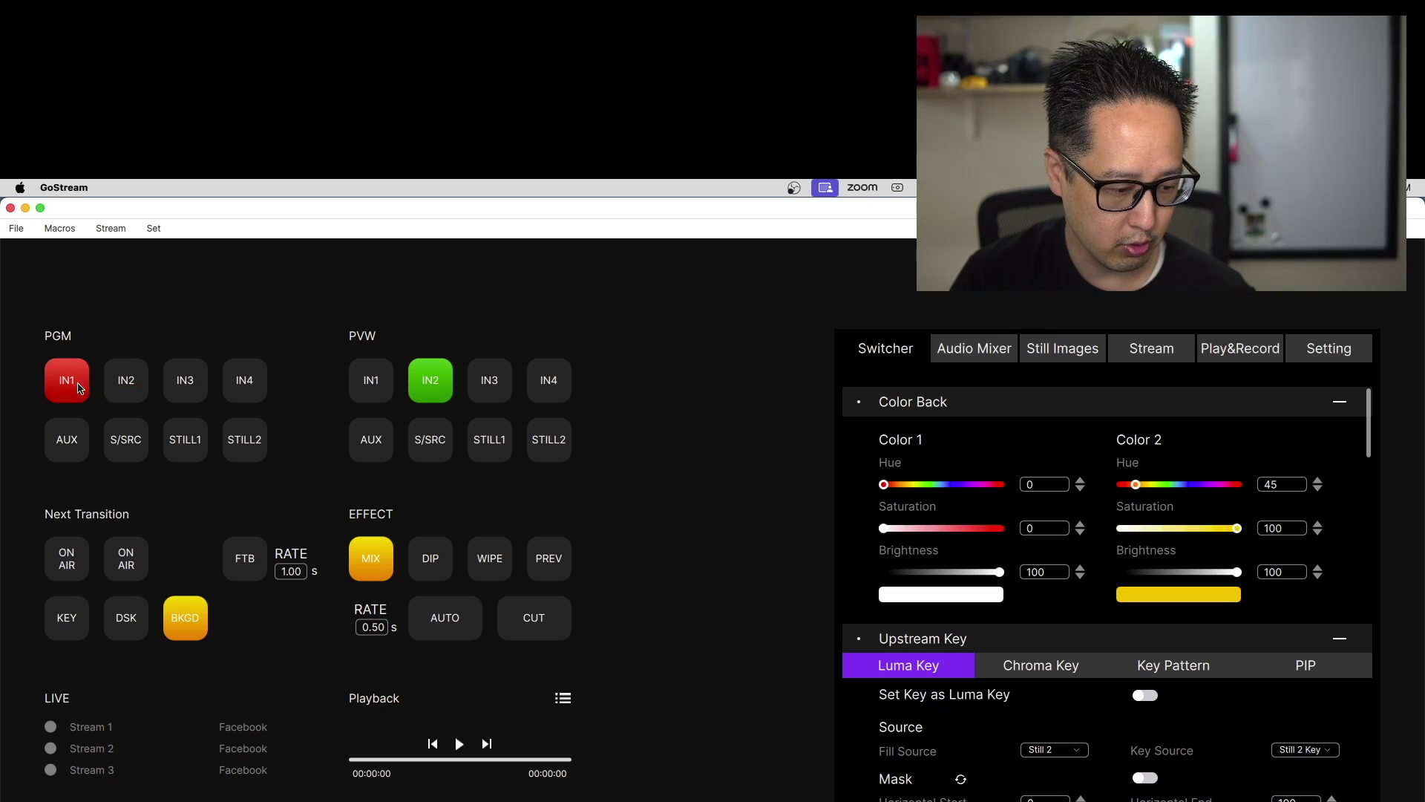
click(119, 380)
click(72, 379)
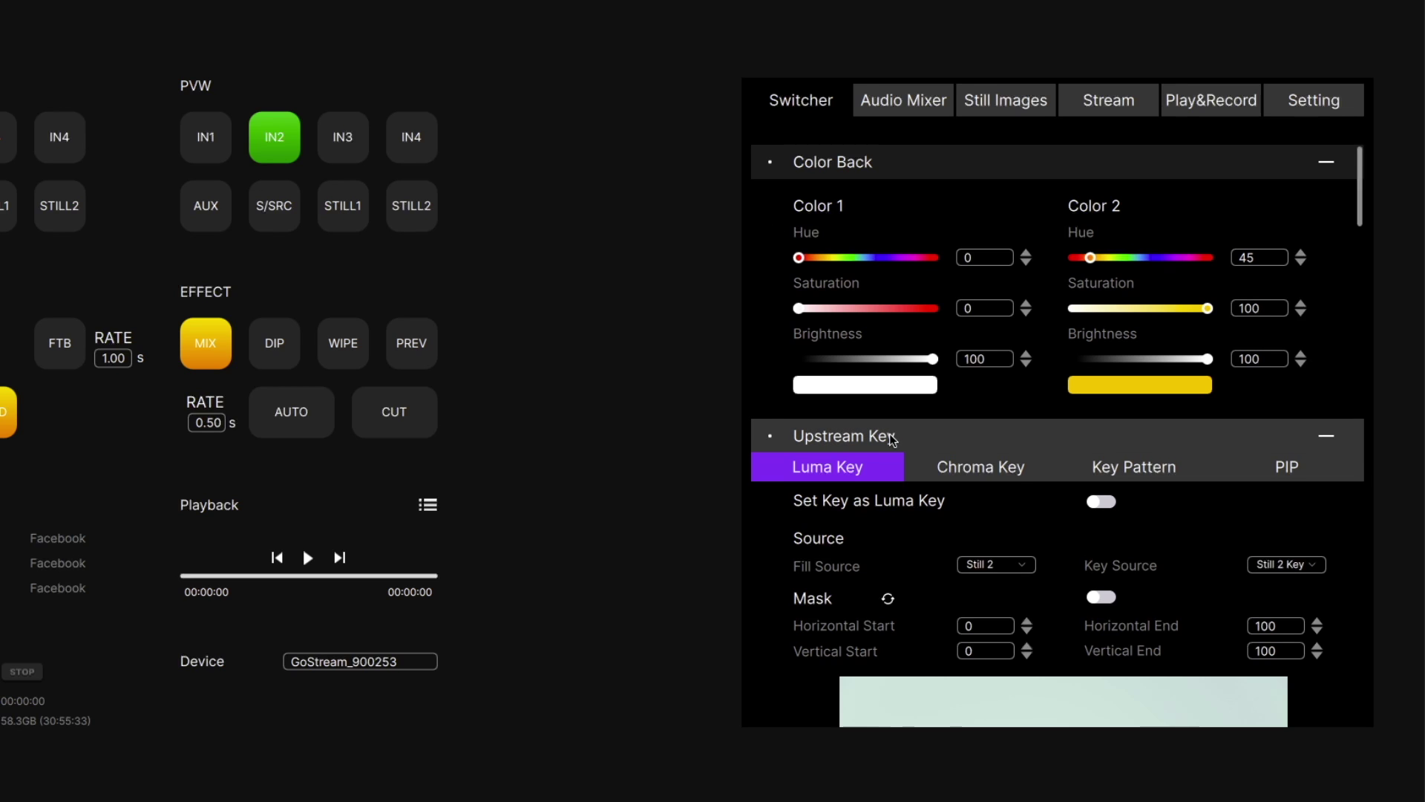
- Show the upstream key's PIP settings, including its source, size, position and mask
scroll(883, 444, down, 1)
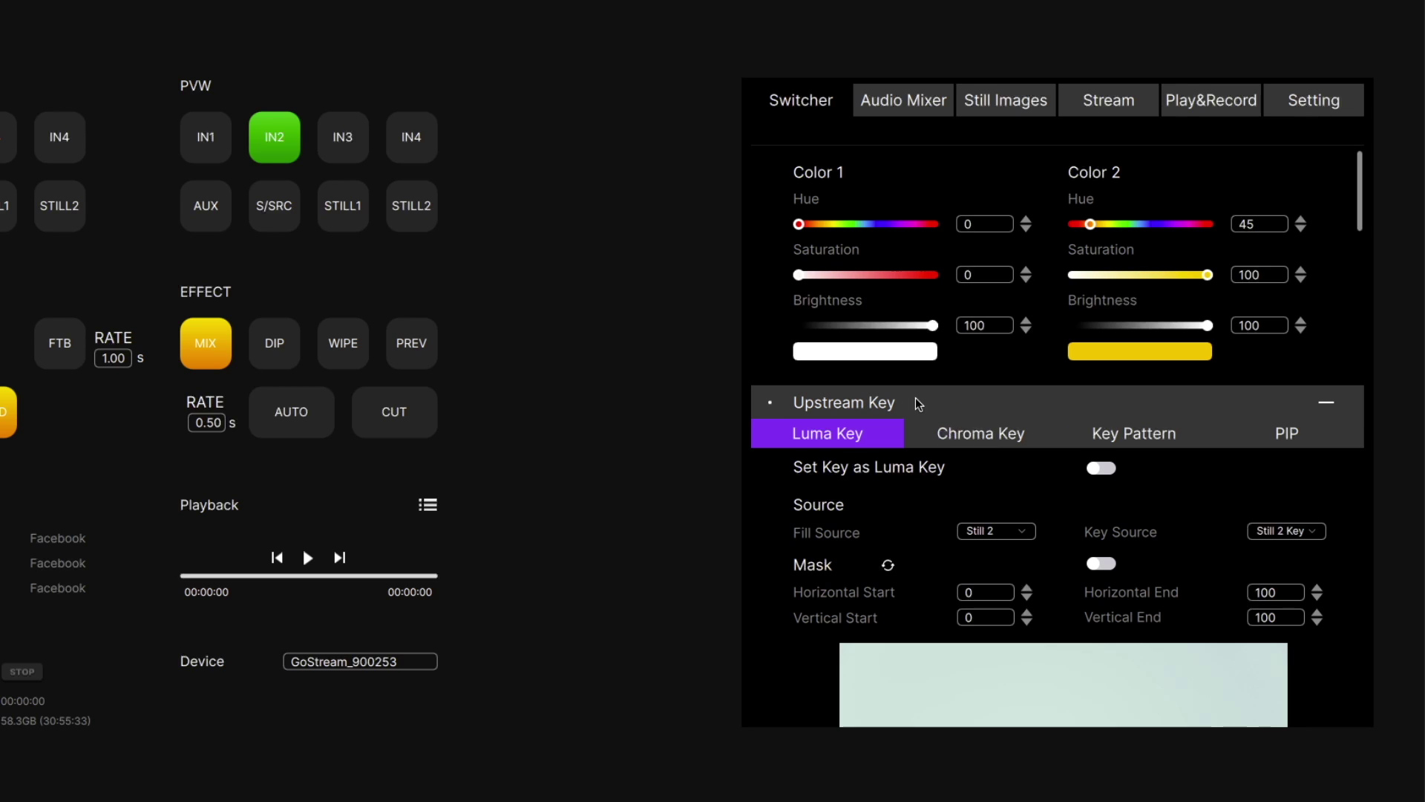
click(1287, 438)
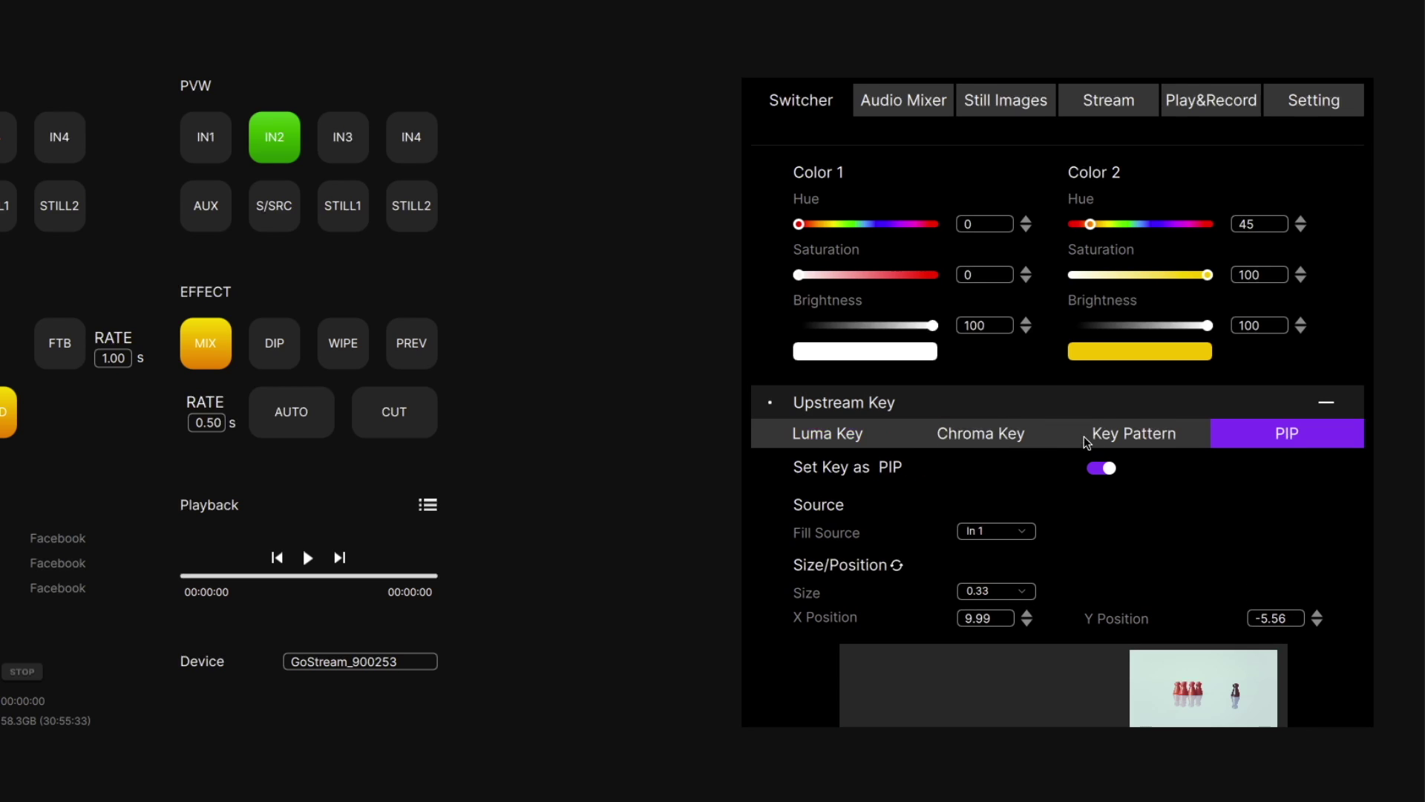
scroll(1069, 432, down, 3)
scroll(957, 324, up, 1)
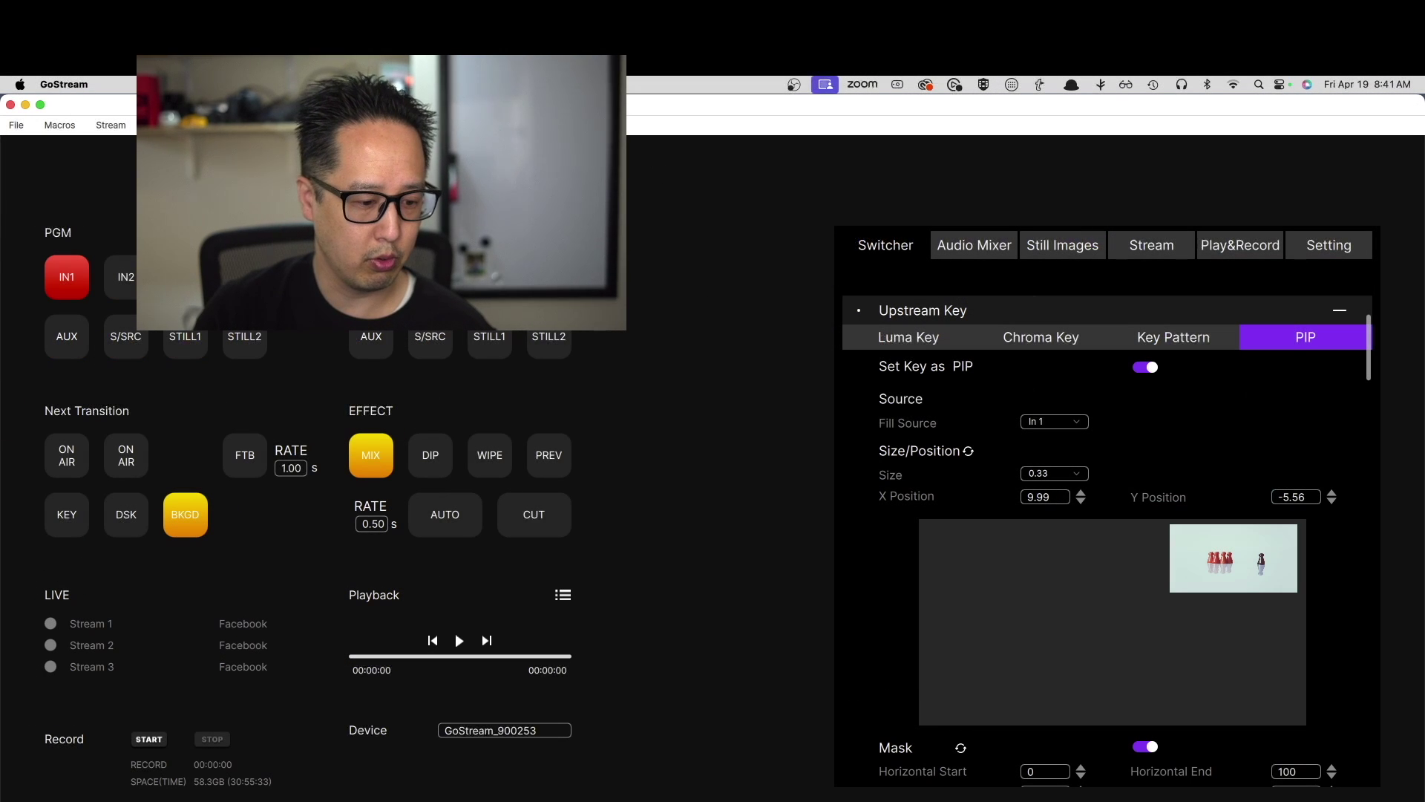
- Bring IN2 to program with an automatic Mix transition and put the upstream PIP key on air
click(445, 517)
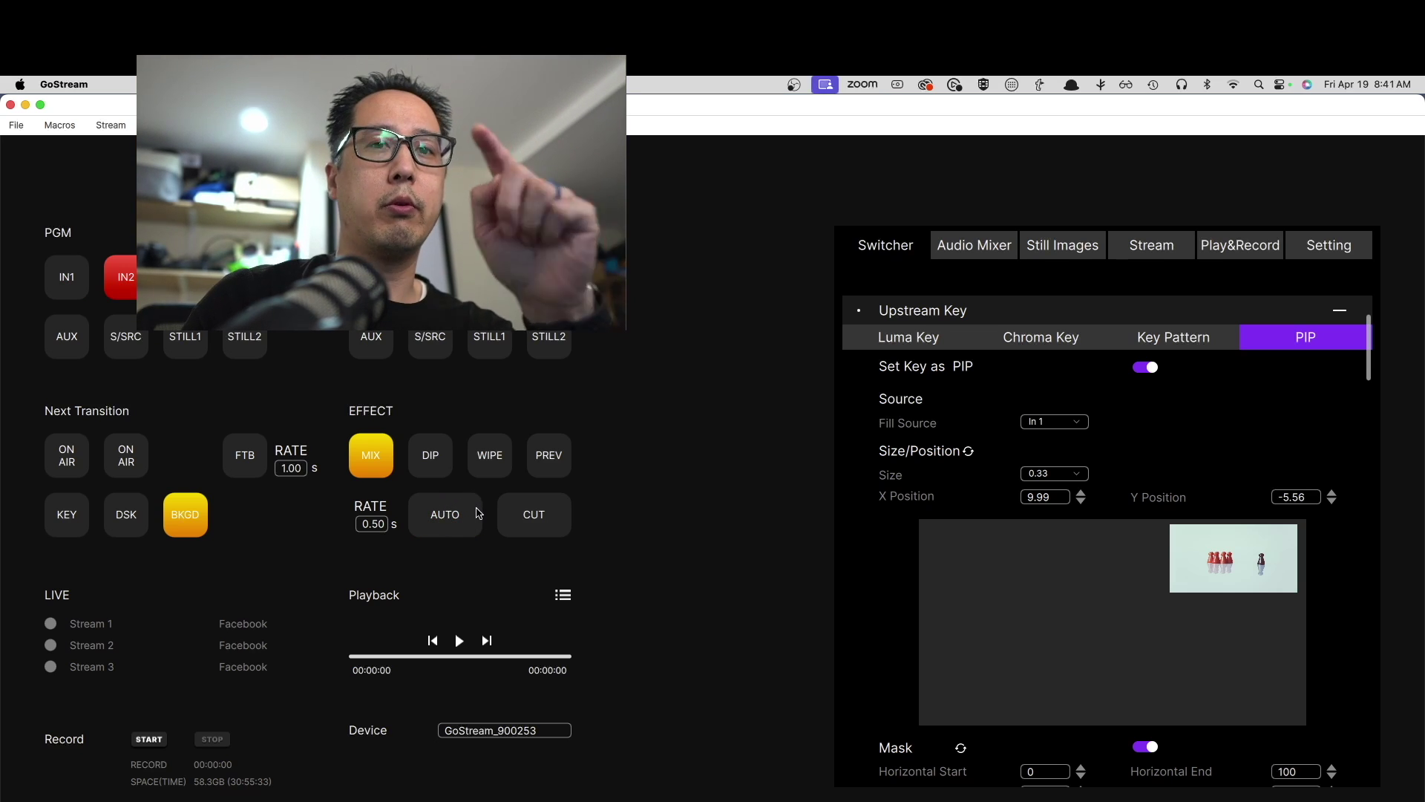
click(71, 465)
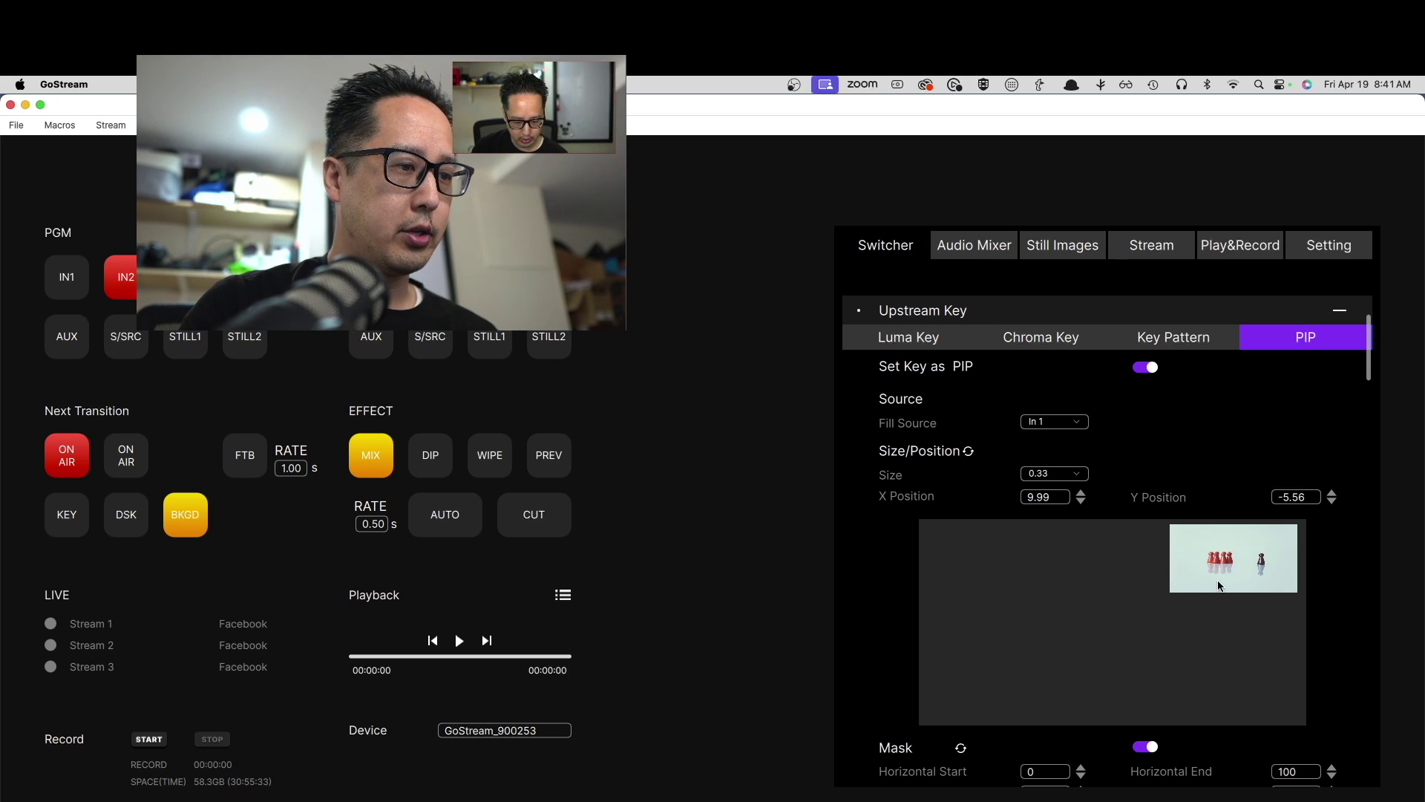
- Move the PIP window in its placement preview to about X 10.06, Y -5.14
mouse_move(1227, 569)
mouse_down()
mouse_move(1151, 555)
mouse_move(1005, 603)
mouse_move(1045, 696)
mouse_move(1138, 665)
mouse_move(1036, 625)
mouse_move(995, 579)
mouse_move(1069, 588)
mouse_move(1236, 562)
mouse_move(1035, 571)
mouse_move(1244, 562)
mouse_up()
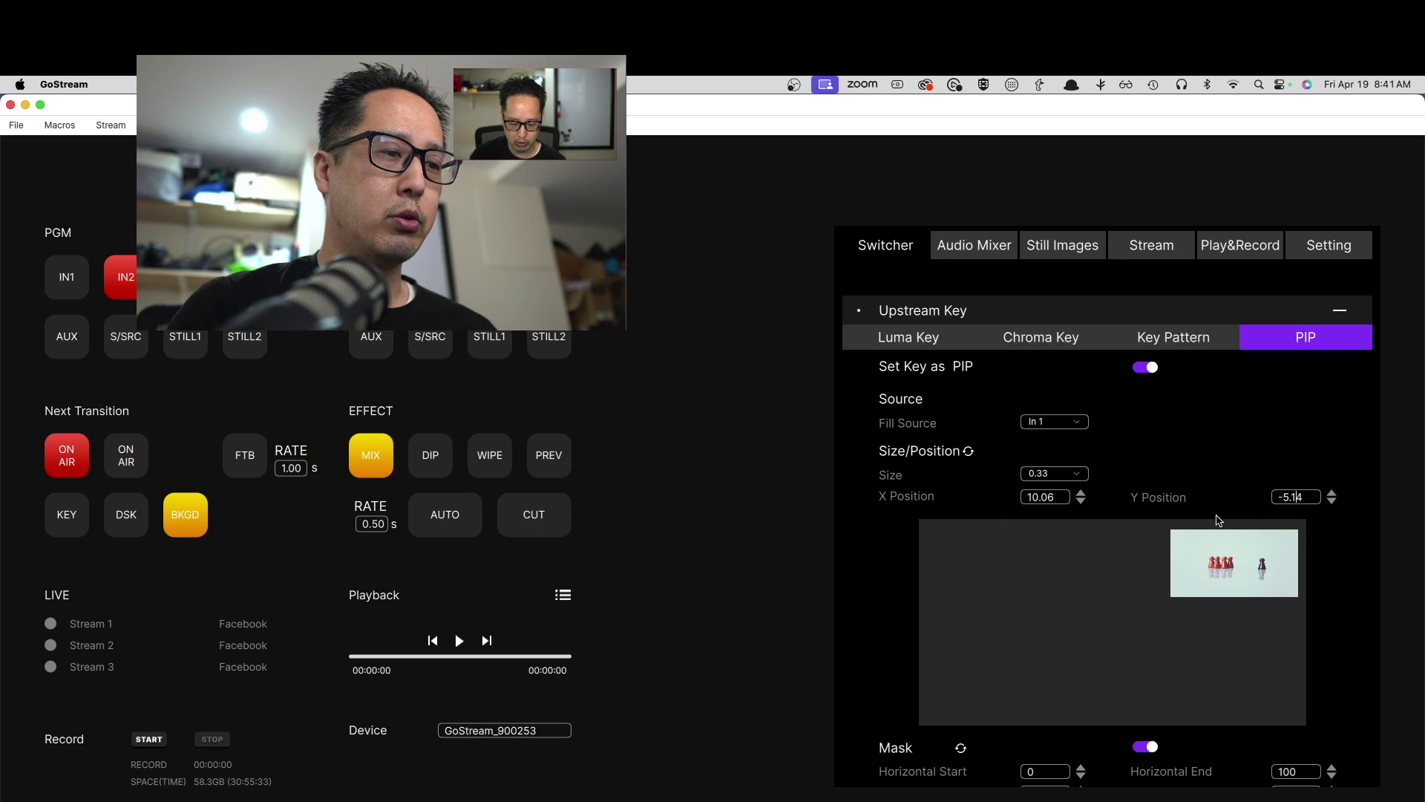
- Nudge the PIP window in its placement preview to about X 10.01, Y -5.51
mouse_move(1244, 571)
mouse_down()
mouse_move(1171, 574)
mouse_move(1243, 586)
mouse_move(1097, 580)
mouse_move(1233, 558)
mouse_up()
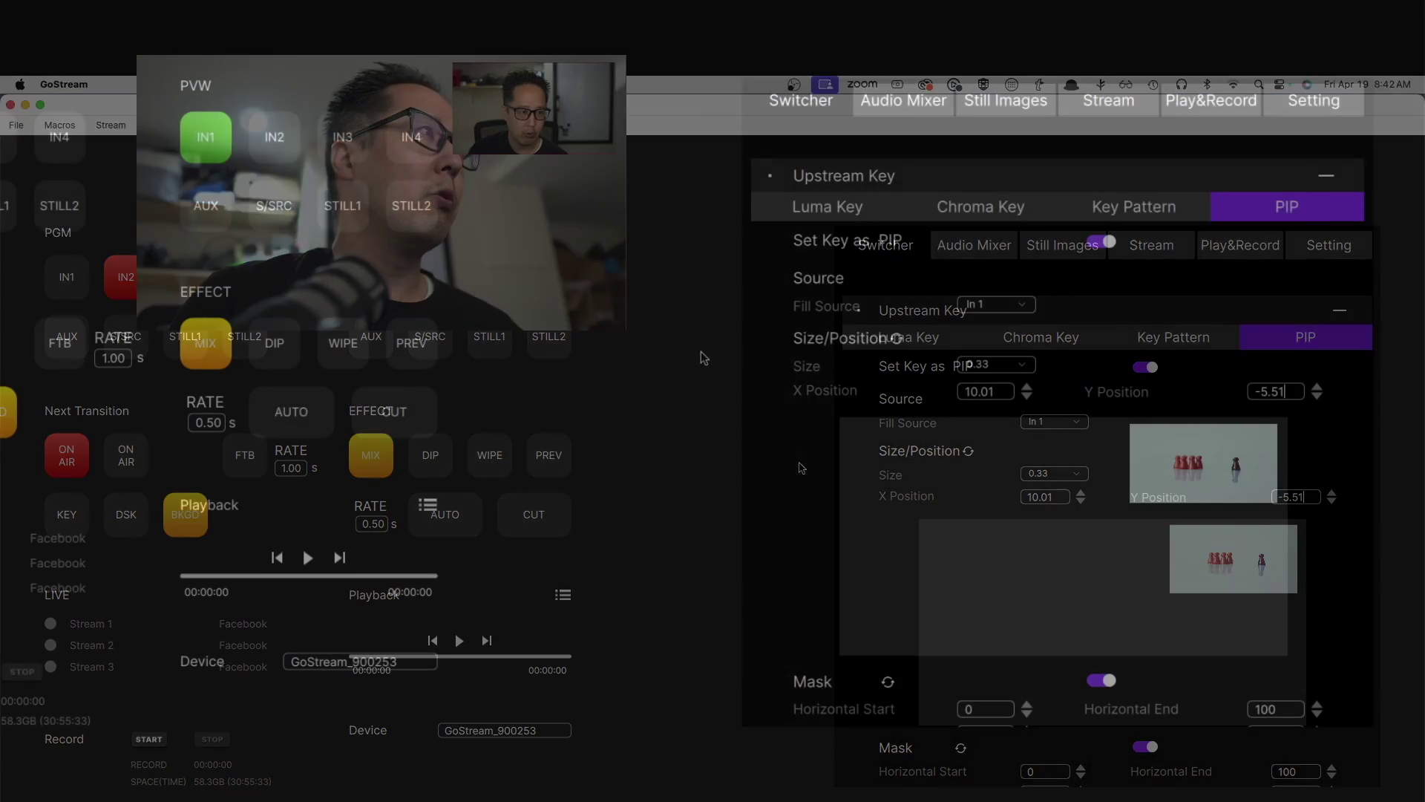
- Examine the remaining switcher settings, from the PIP border and key controls through FTB to SuperSource and its masks
scroll(1042, 414, down, 15)
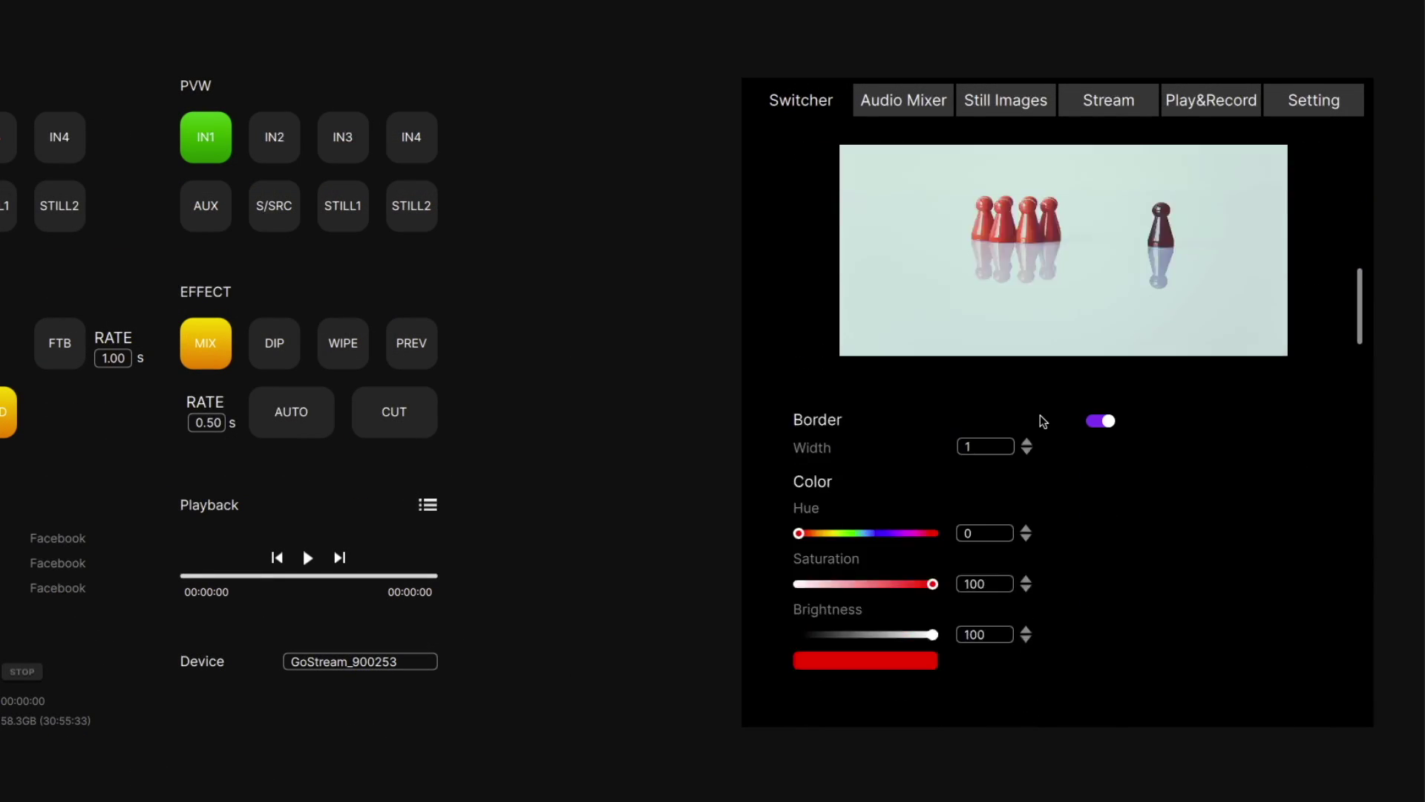
scroll(1034, 418, down, 15)
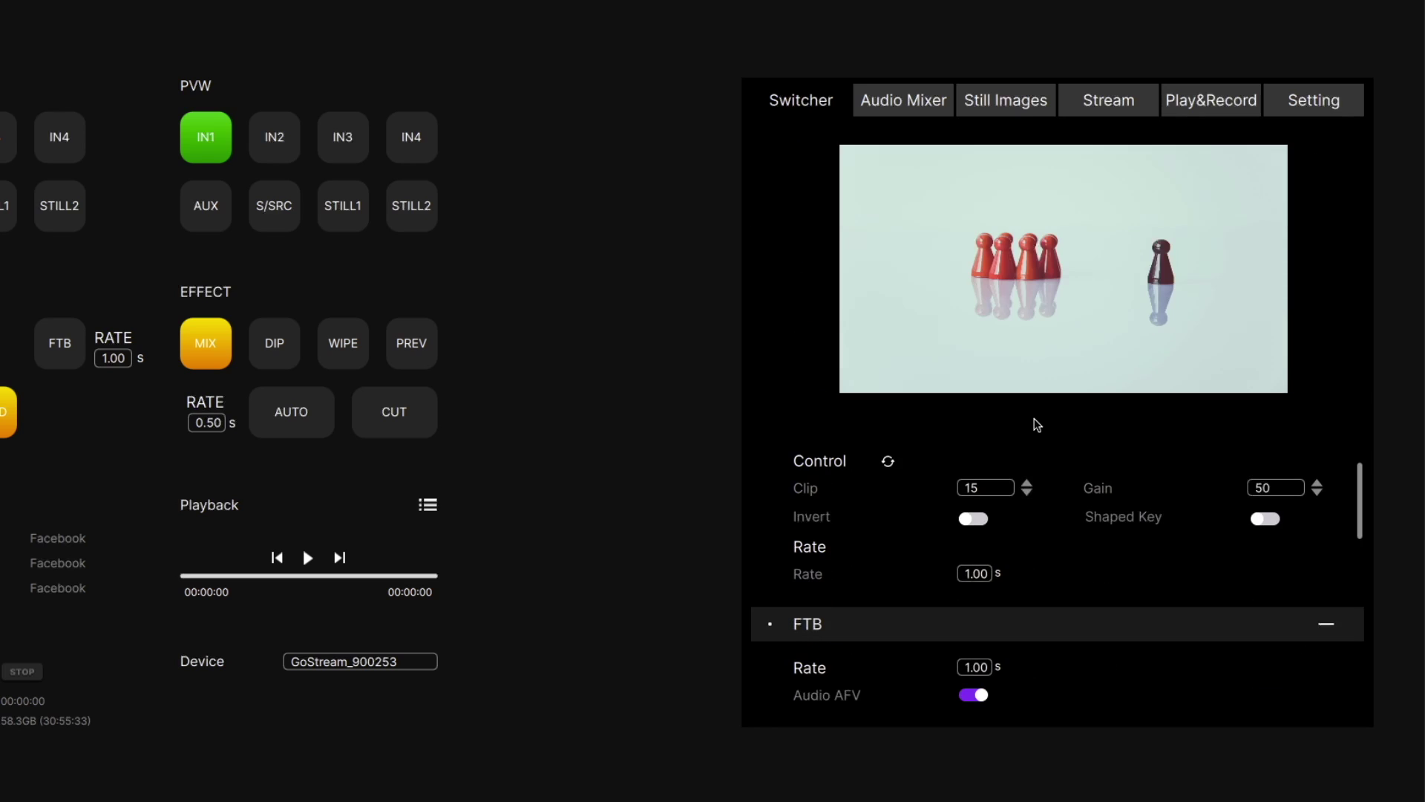
scroll(1035, 424, down, 5)
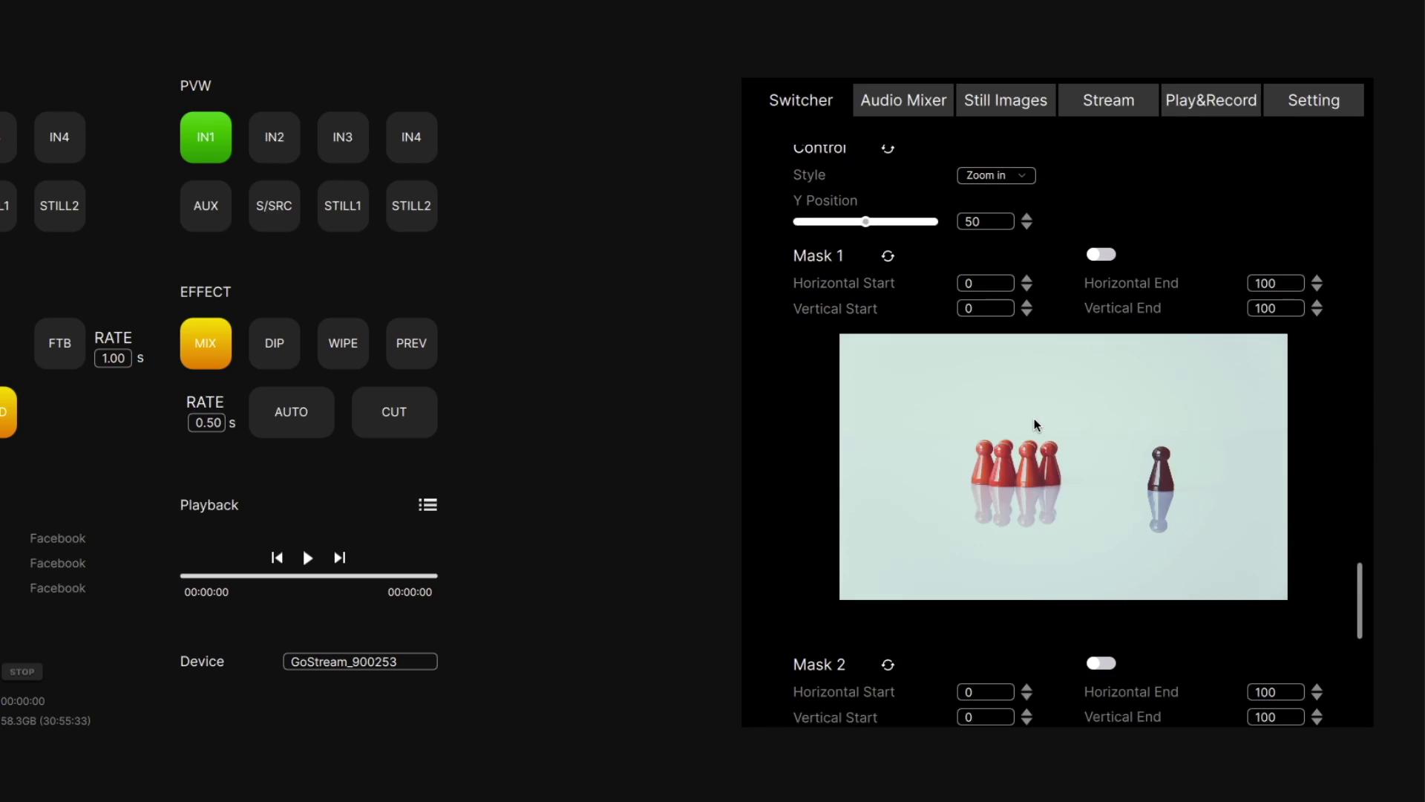
scroll(977, 420, down, 1)
scroll(978, 417, down, 2)
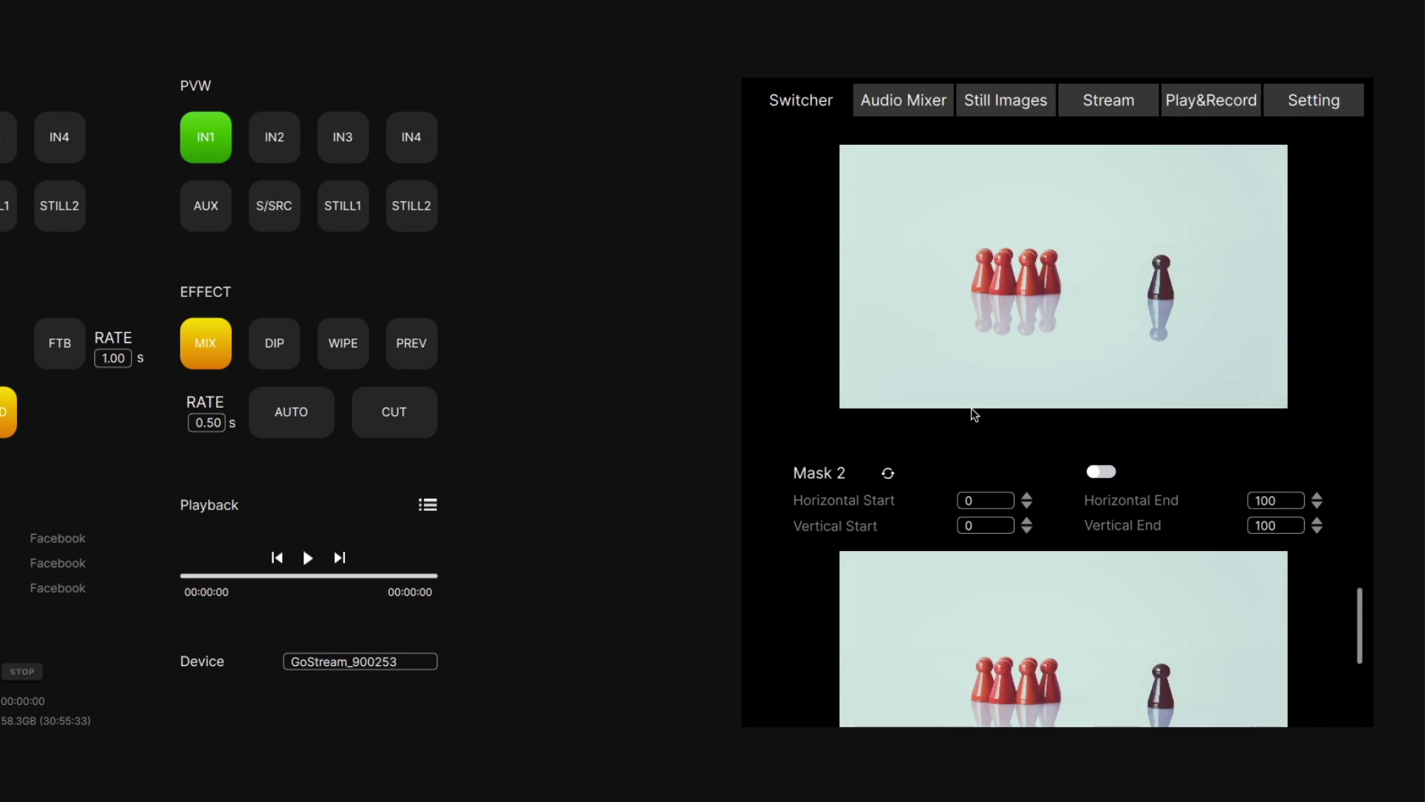
scroll(981, 391, up, 5)
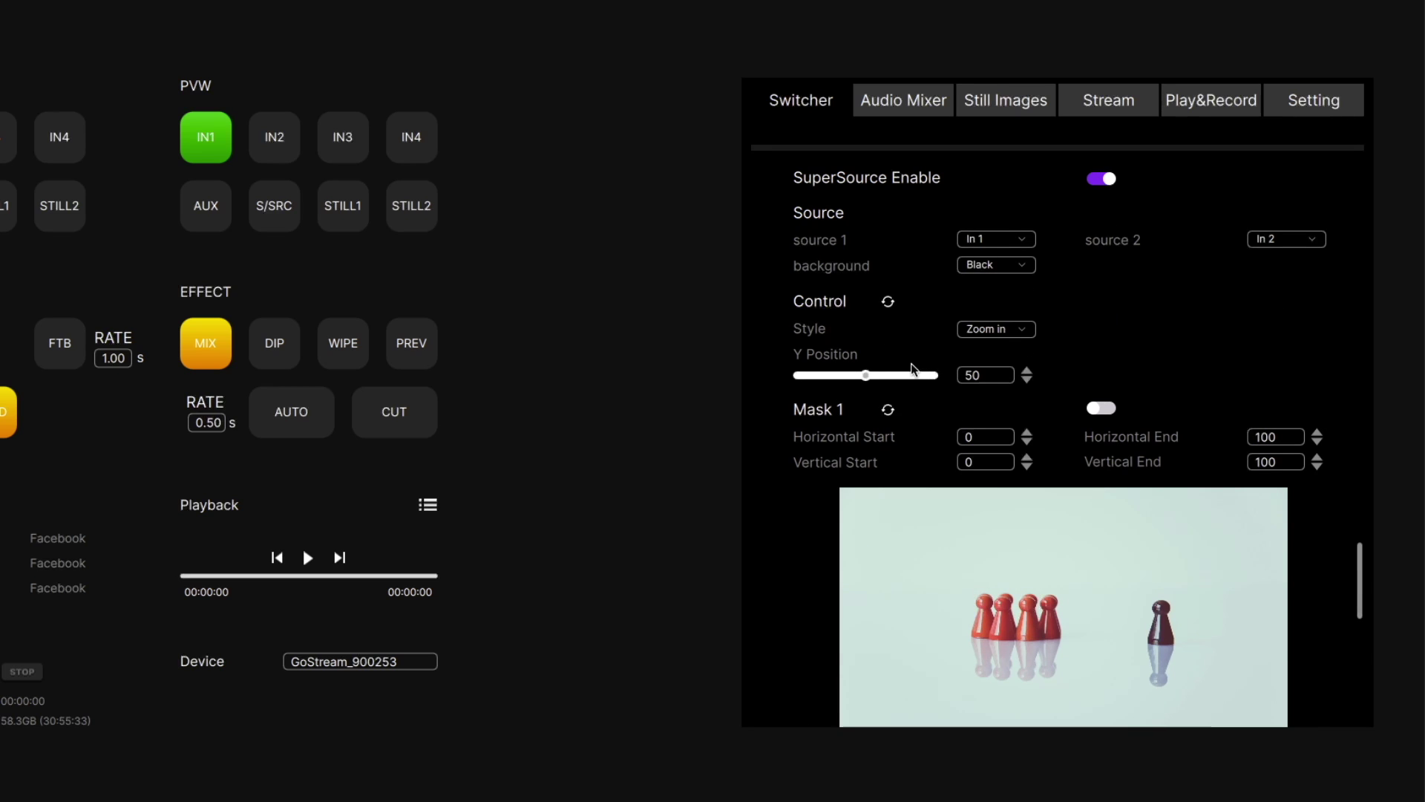
- Examine the Audio Follow Video options and the full audio mixer's microphone, input, AUX and PGM channels, and close the mixer
click(918, 104)
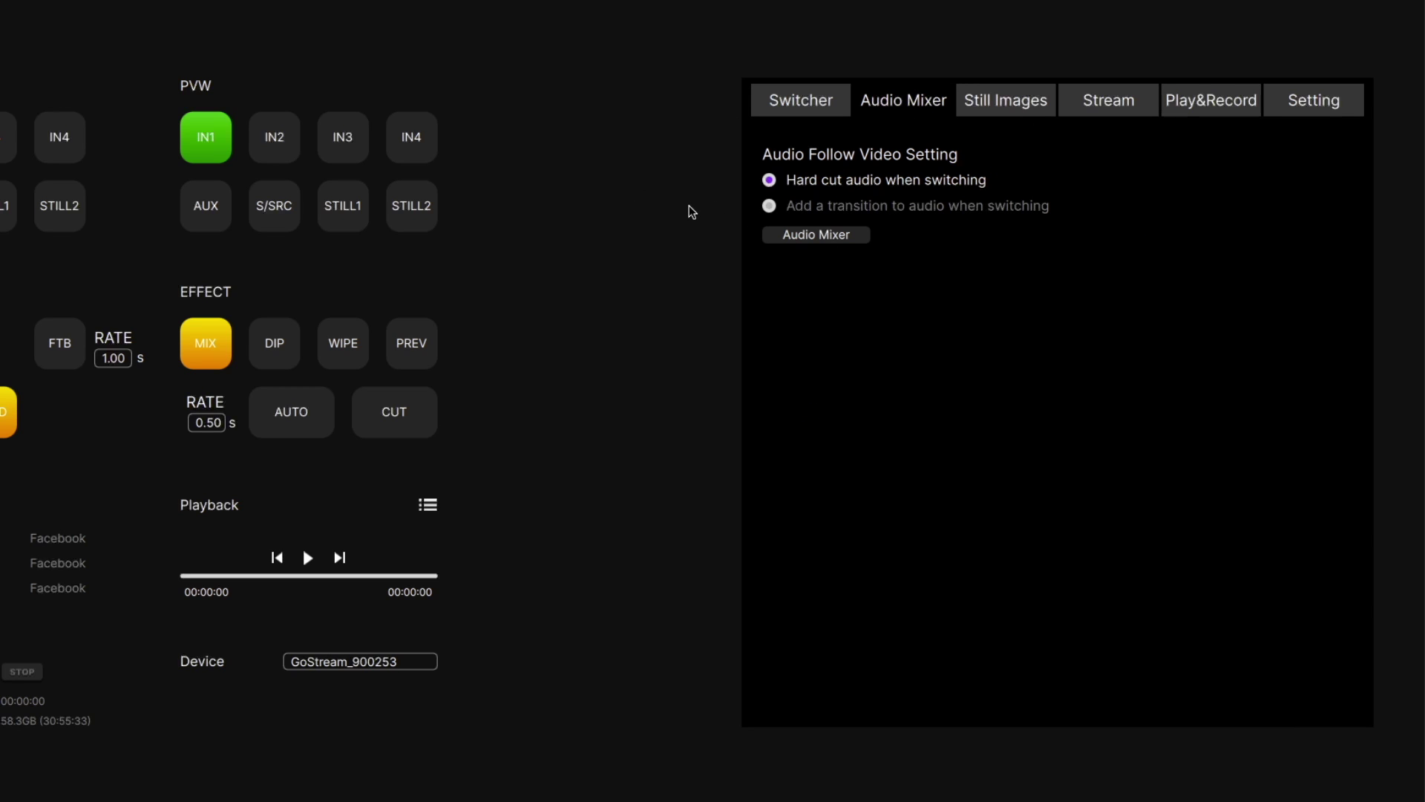
click(791, 237)
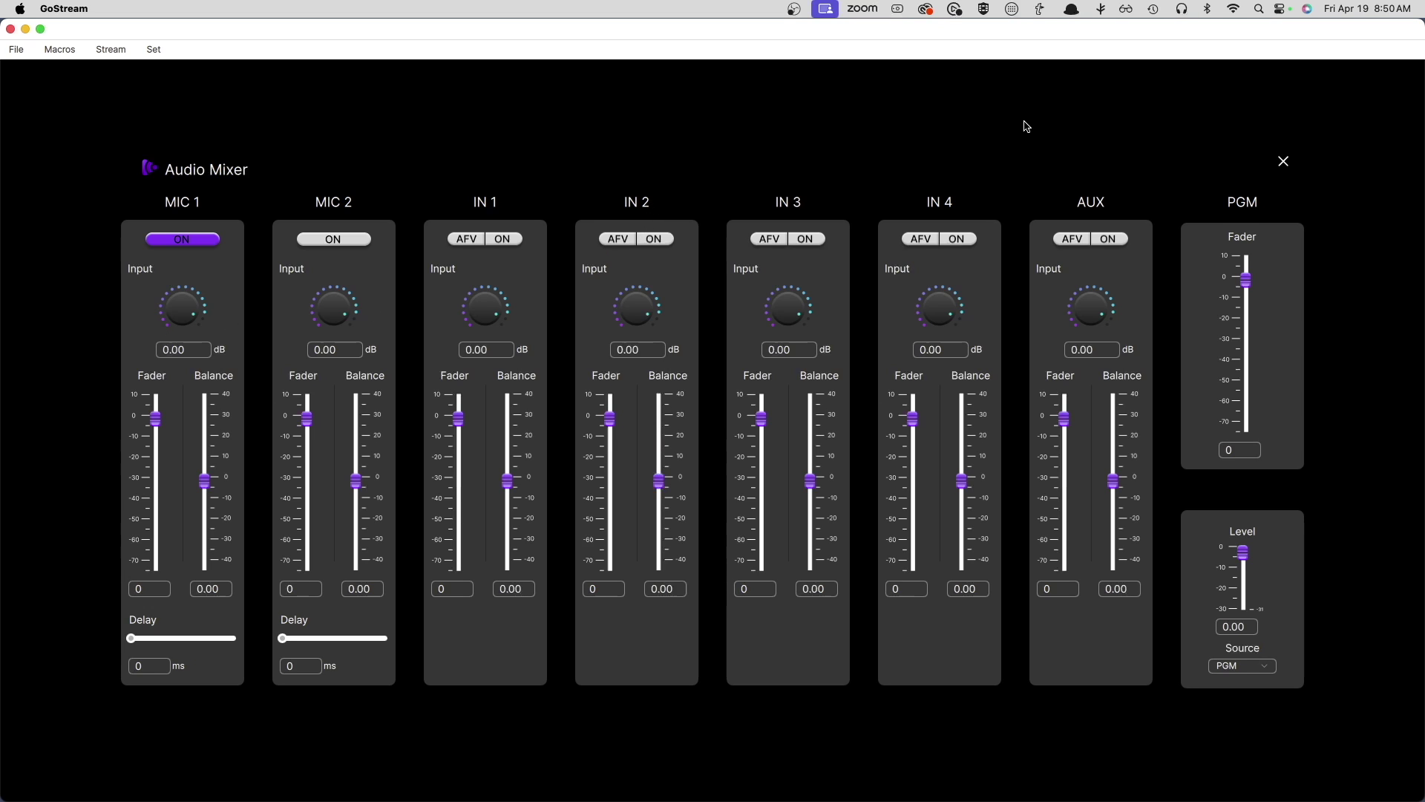
click(1285, 163)
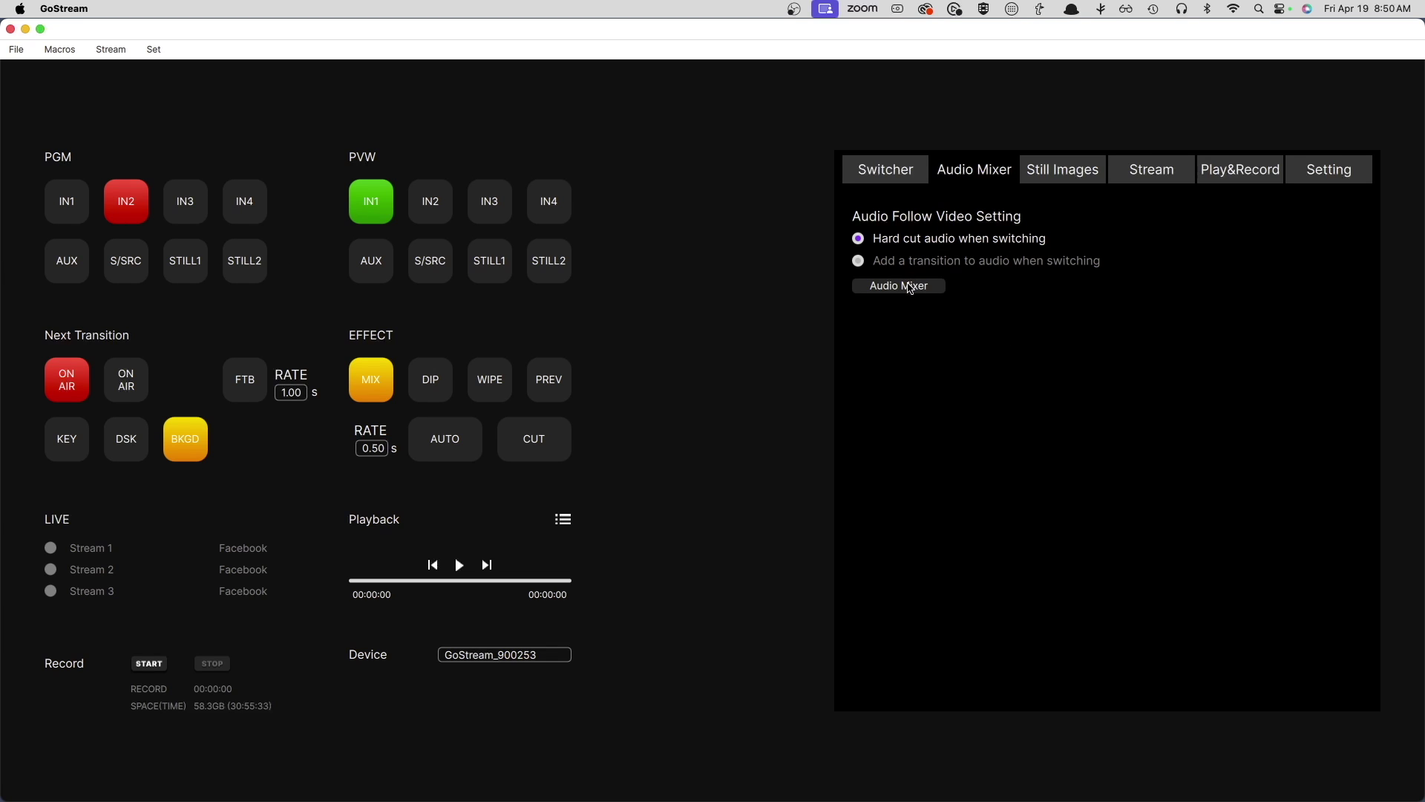
click(907, 286)
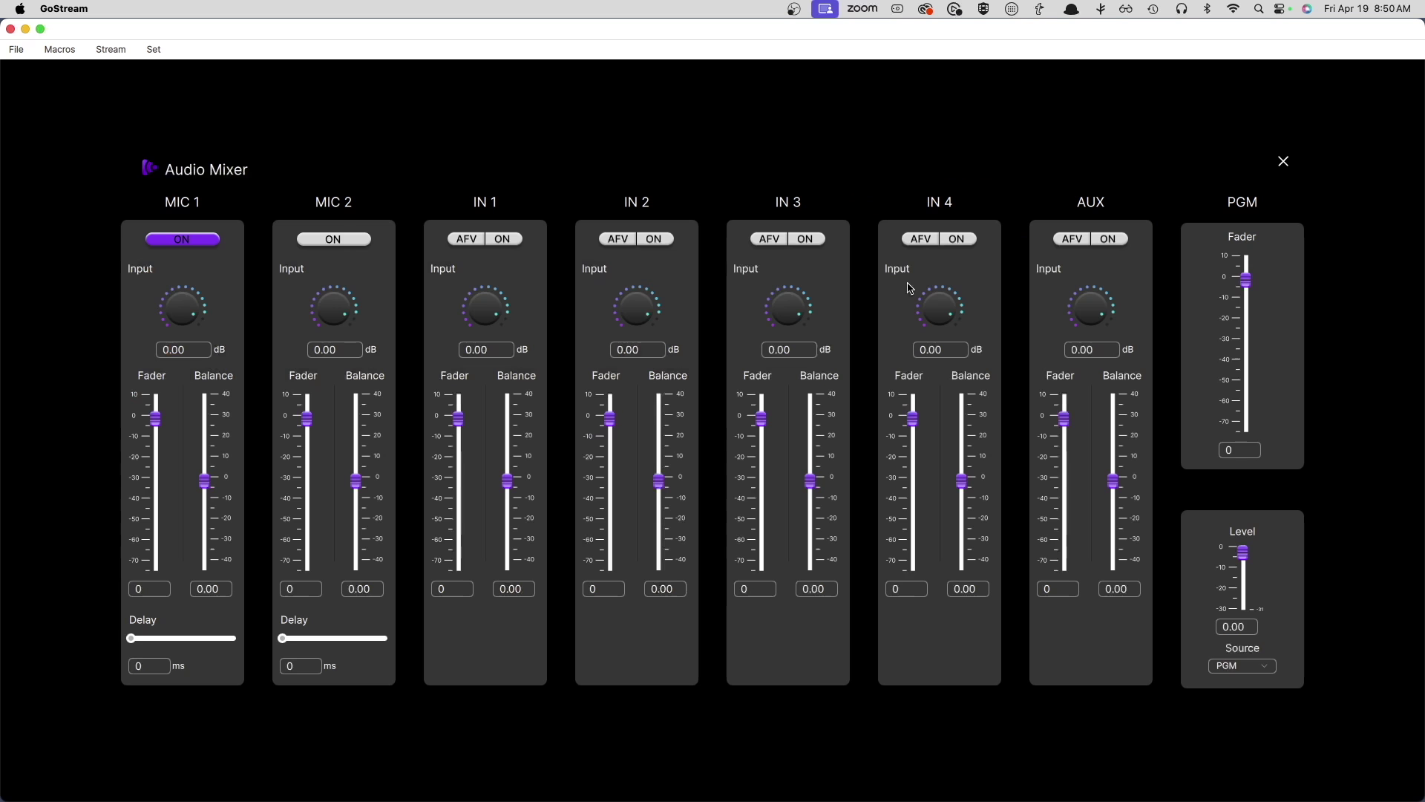
click(1283, 161)
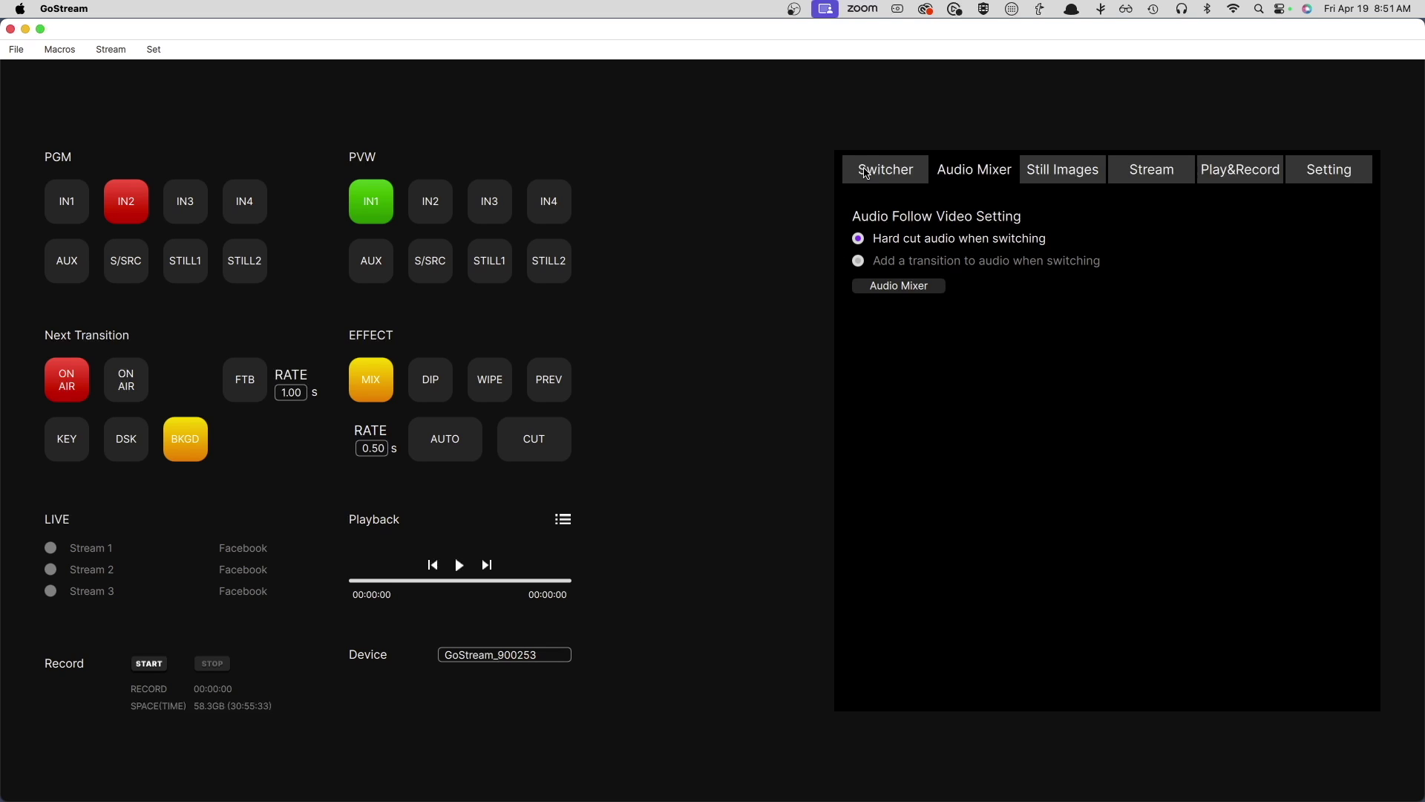
click(886, 171)
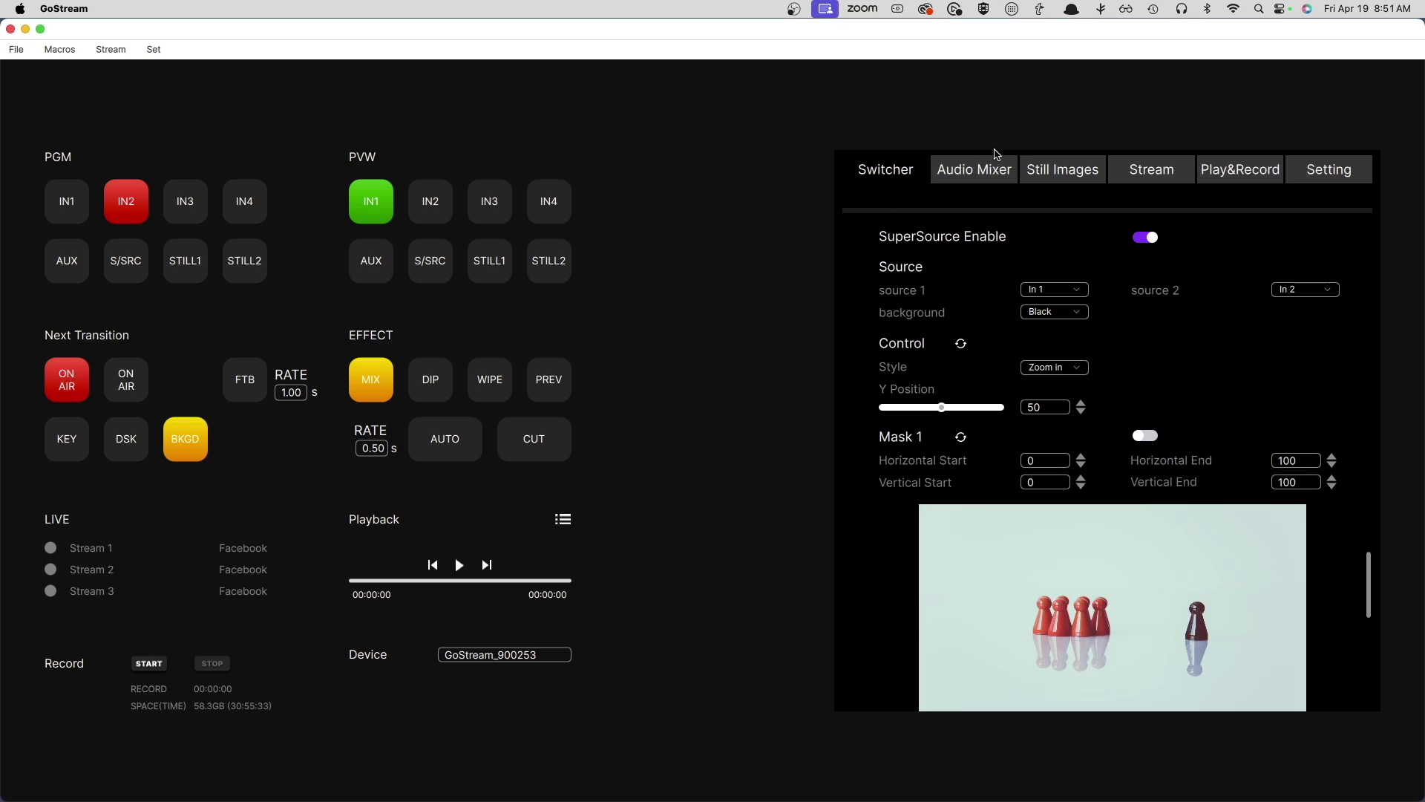
click(981, 177)
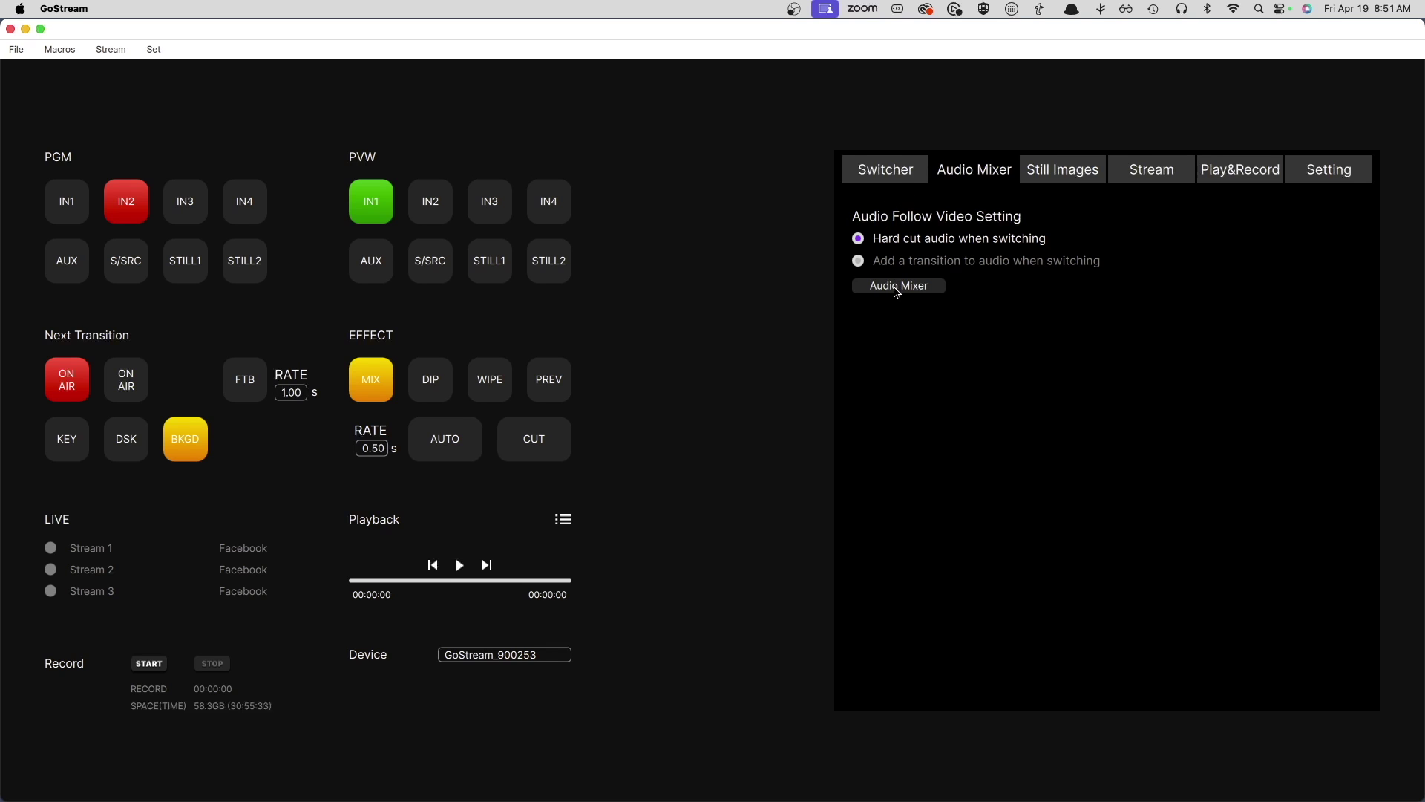
click(898, 286)
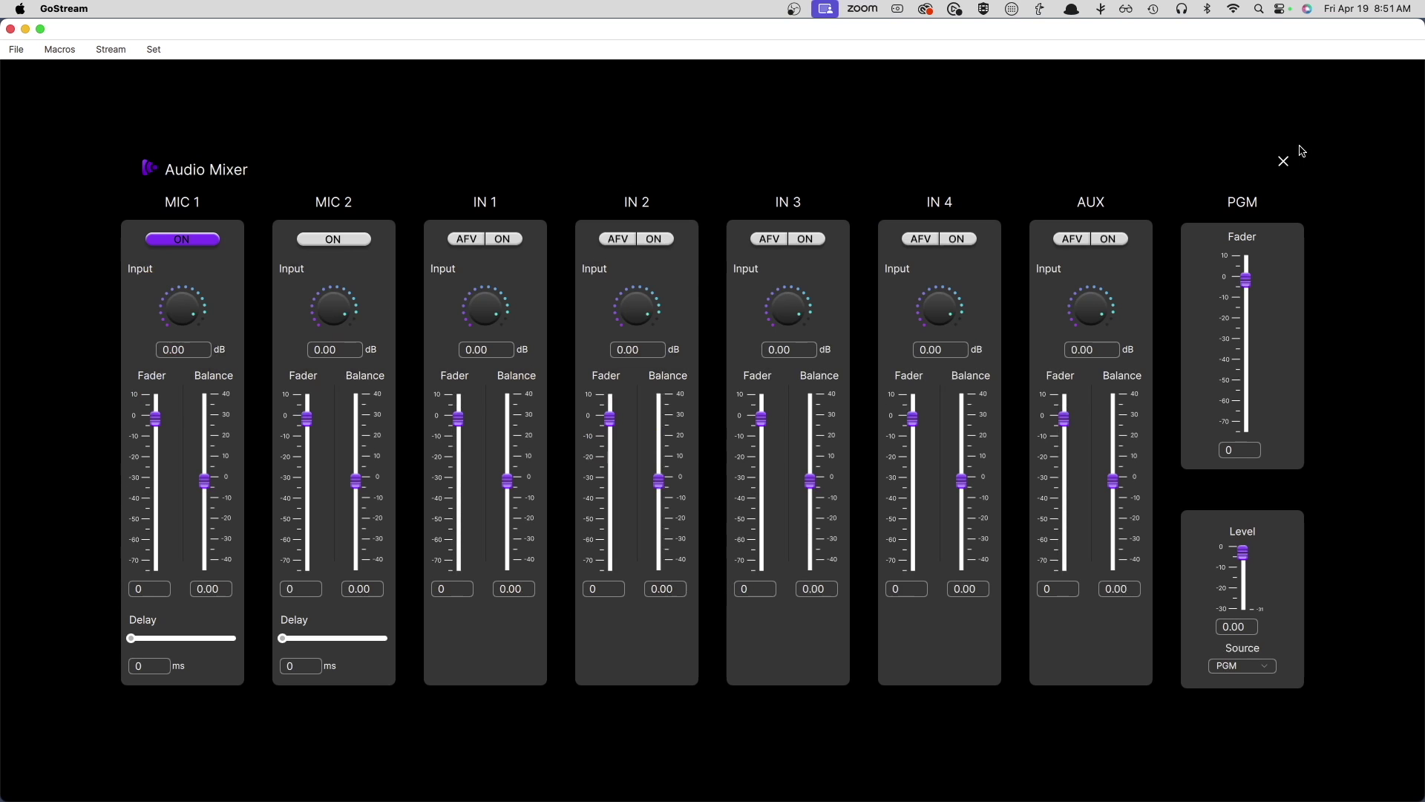
click(1283, 162)
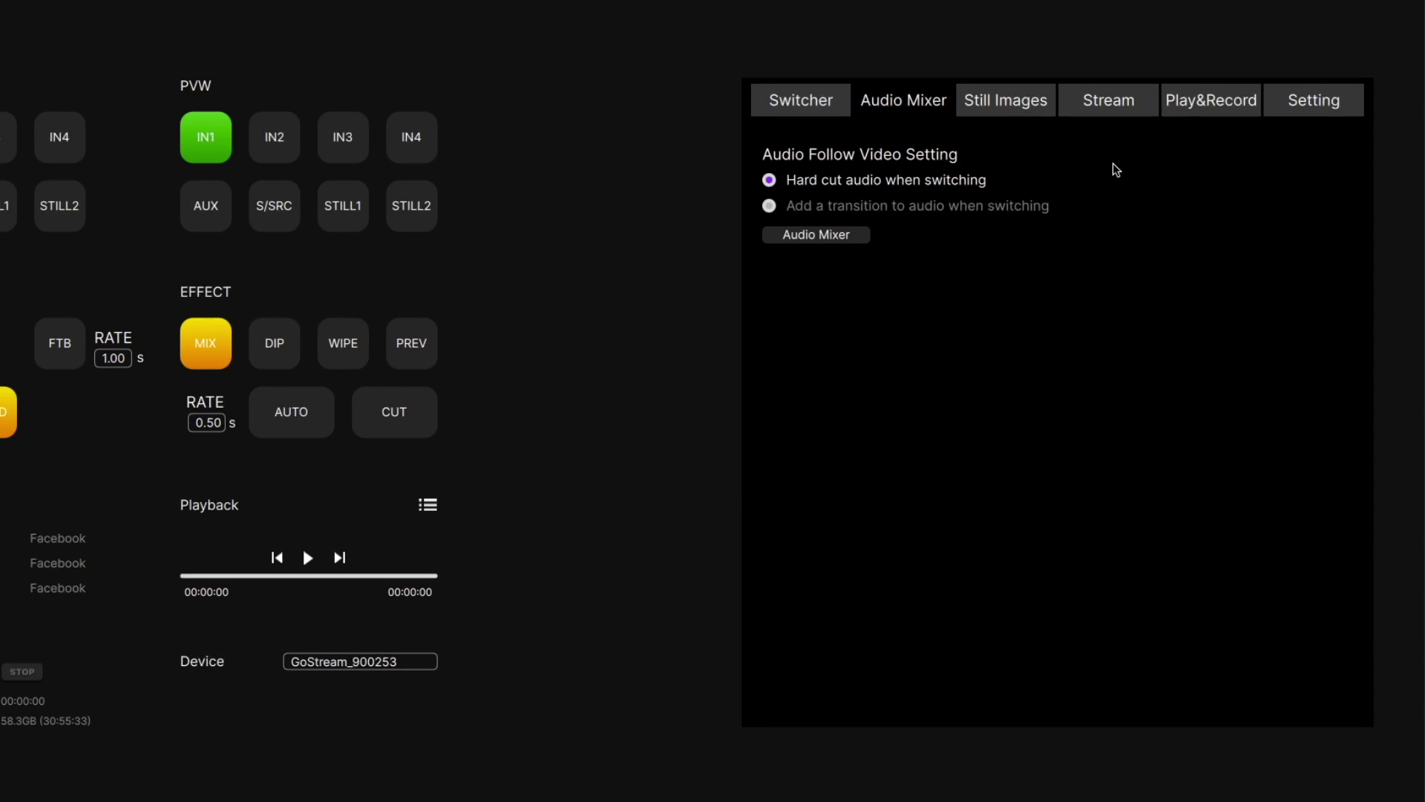
- Switch Still 1 to image 1 and back to image 0 in the still images settings
click(1000, 111)
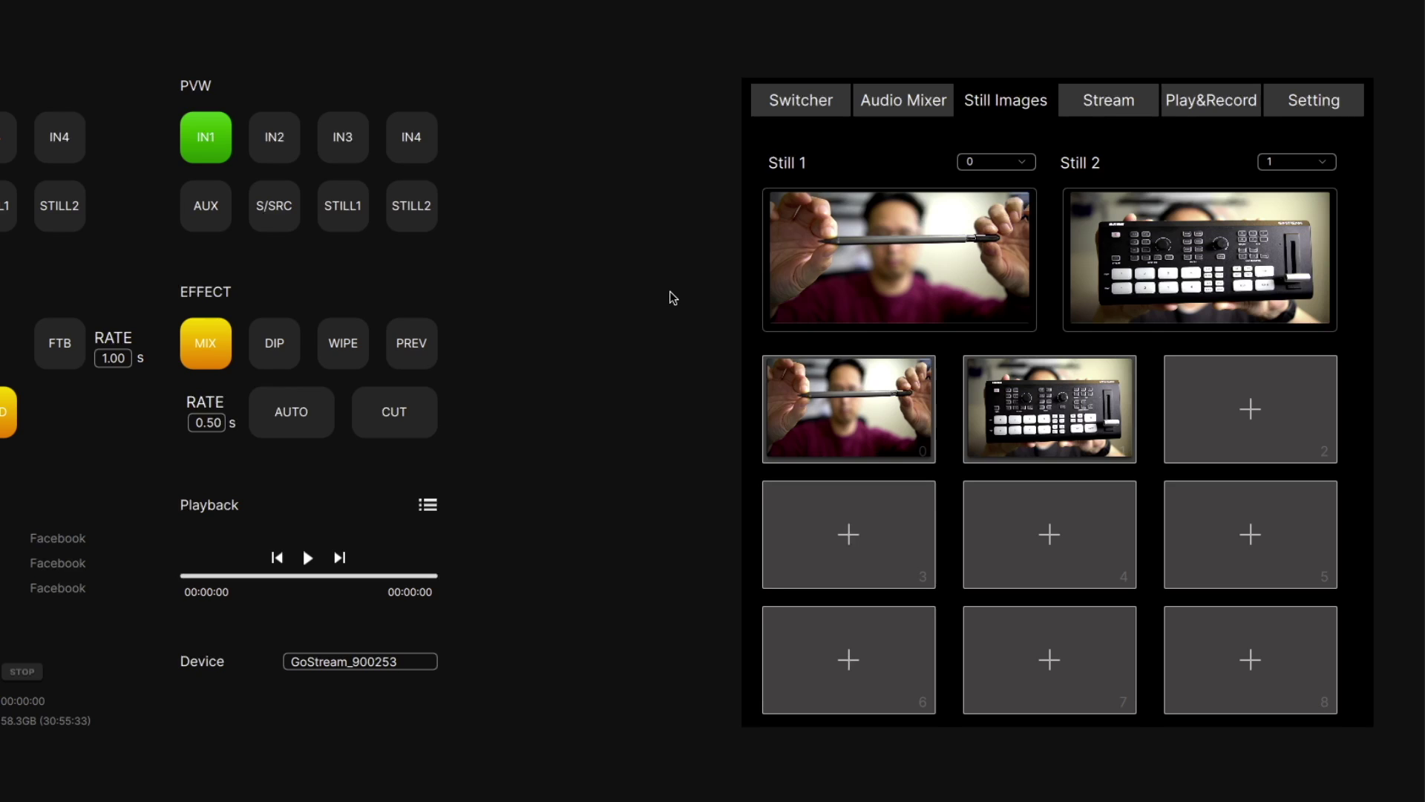
mouse_move(1113, 406)
click(998, 165)
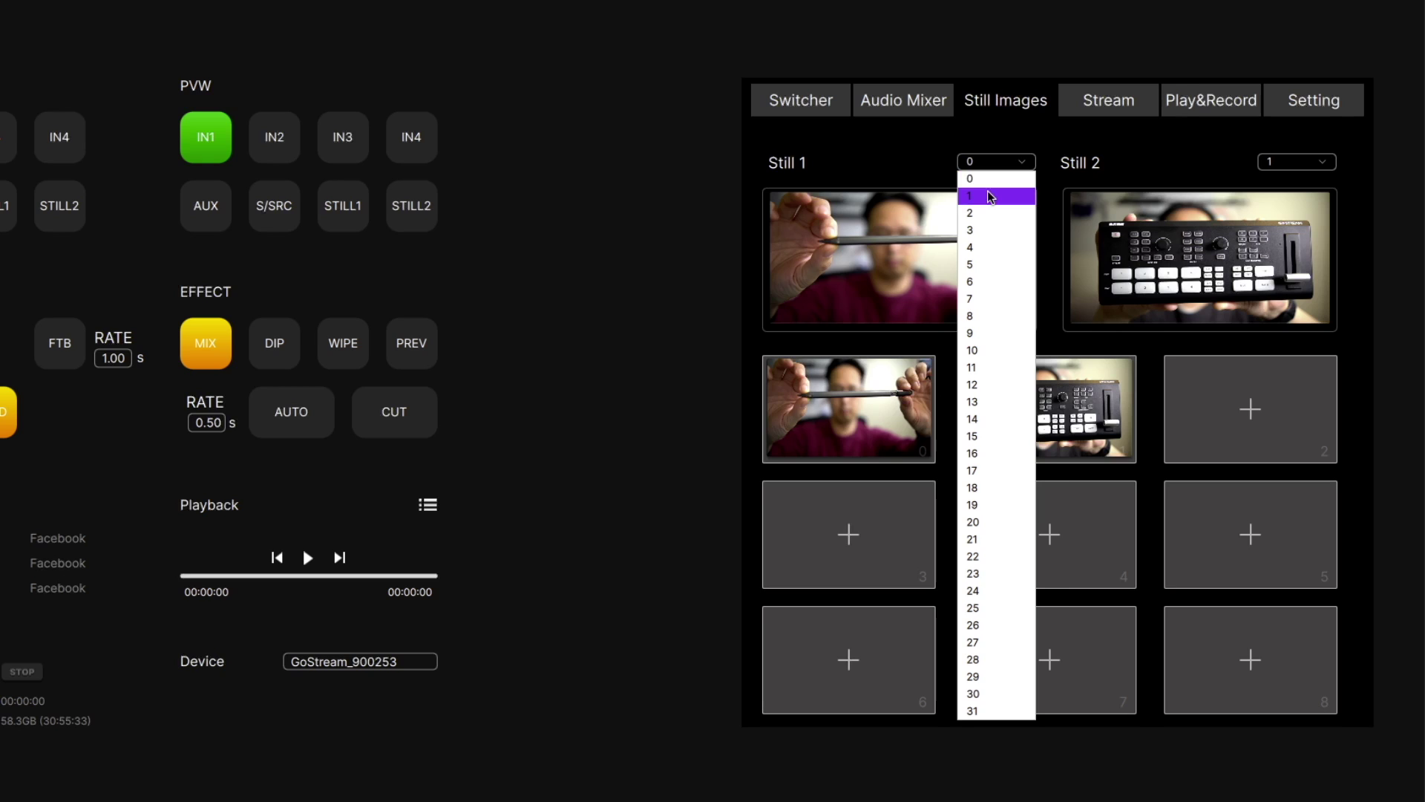
click(989, 197)
click(995, 164)
click(970, 179)
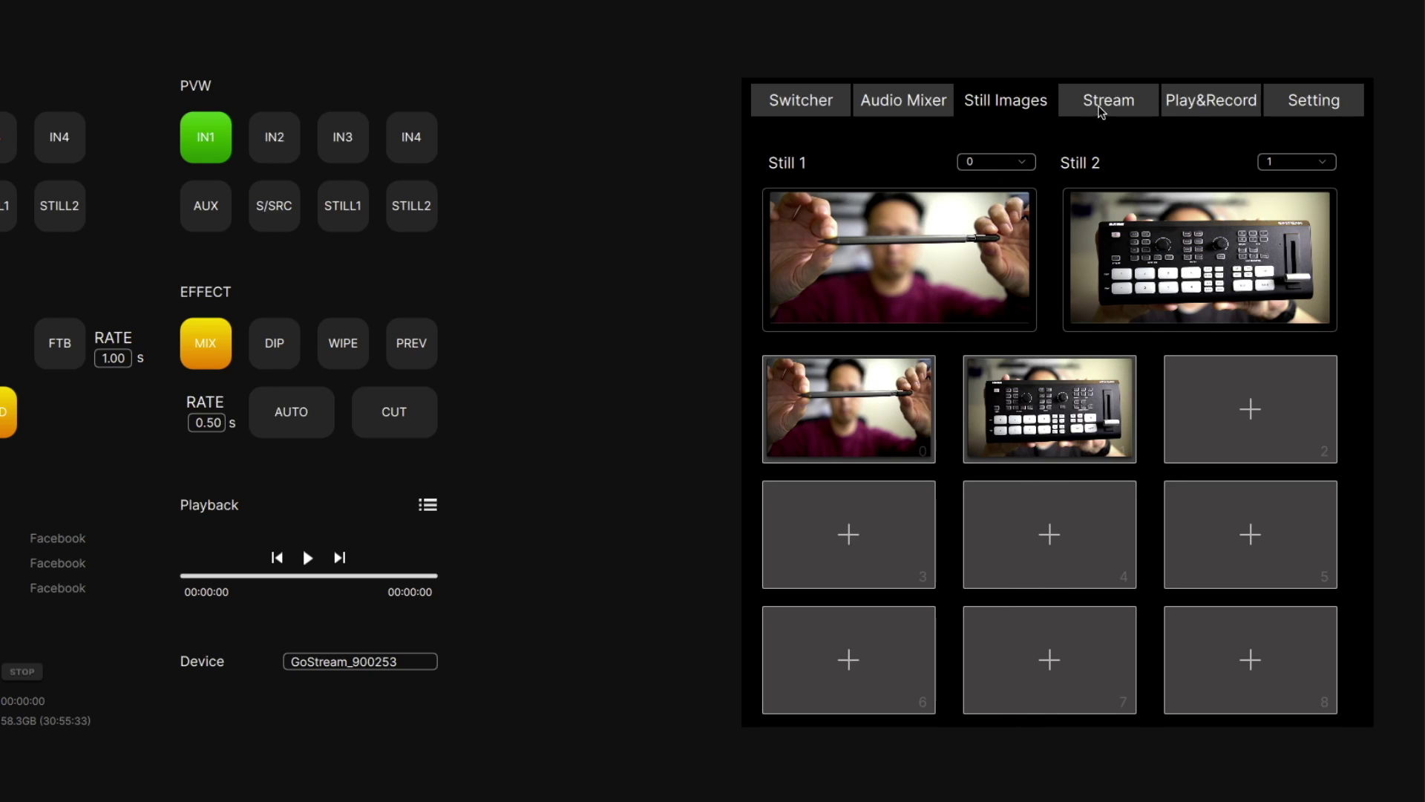
- Show the streaming settings with the platform choices for Stream1, and the playback settings
click(1102, 108)
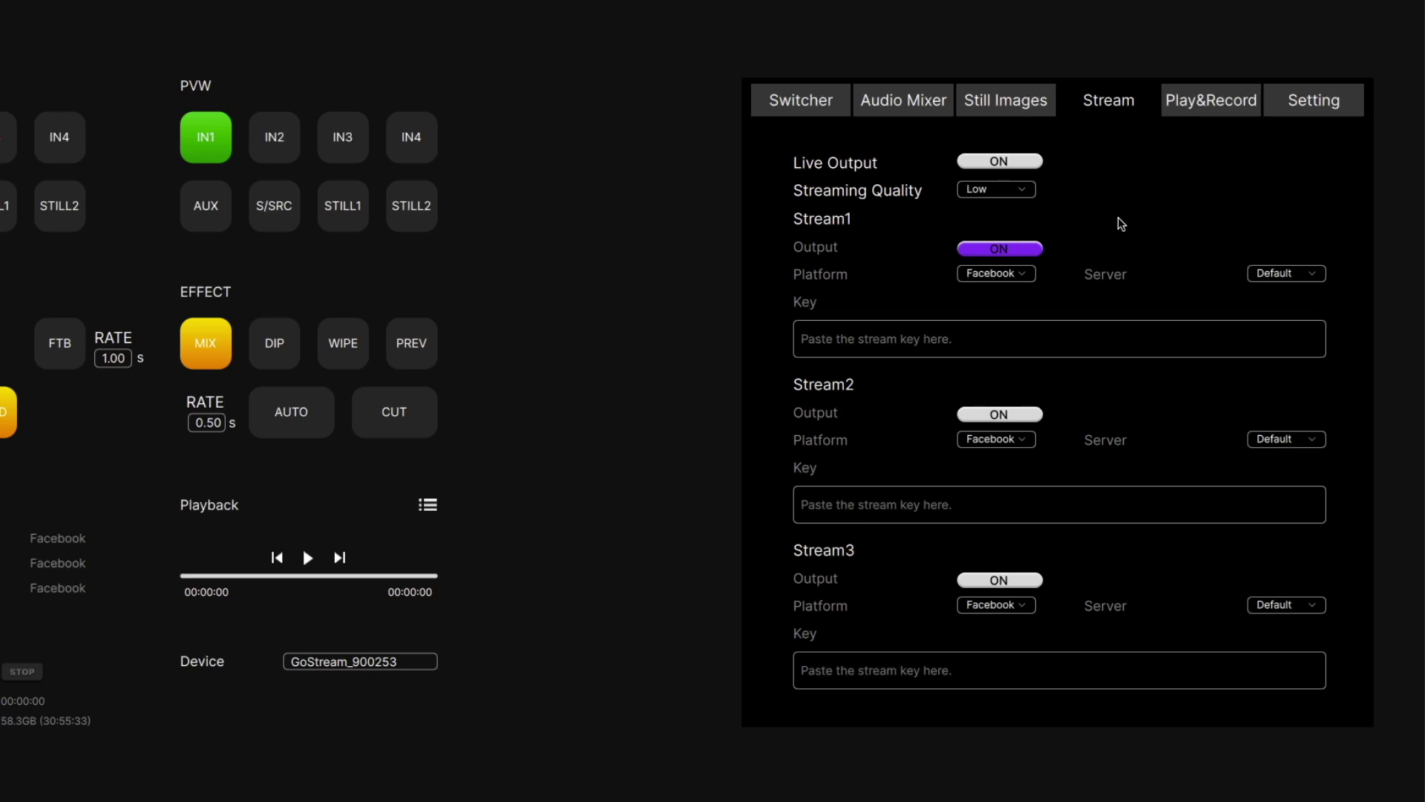
click(1011, 275)
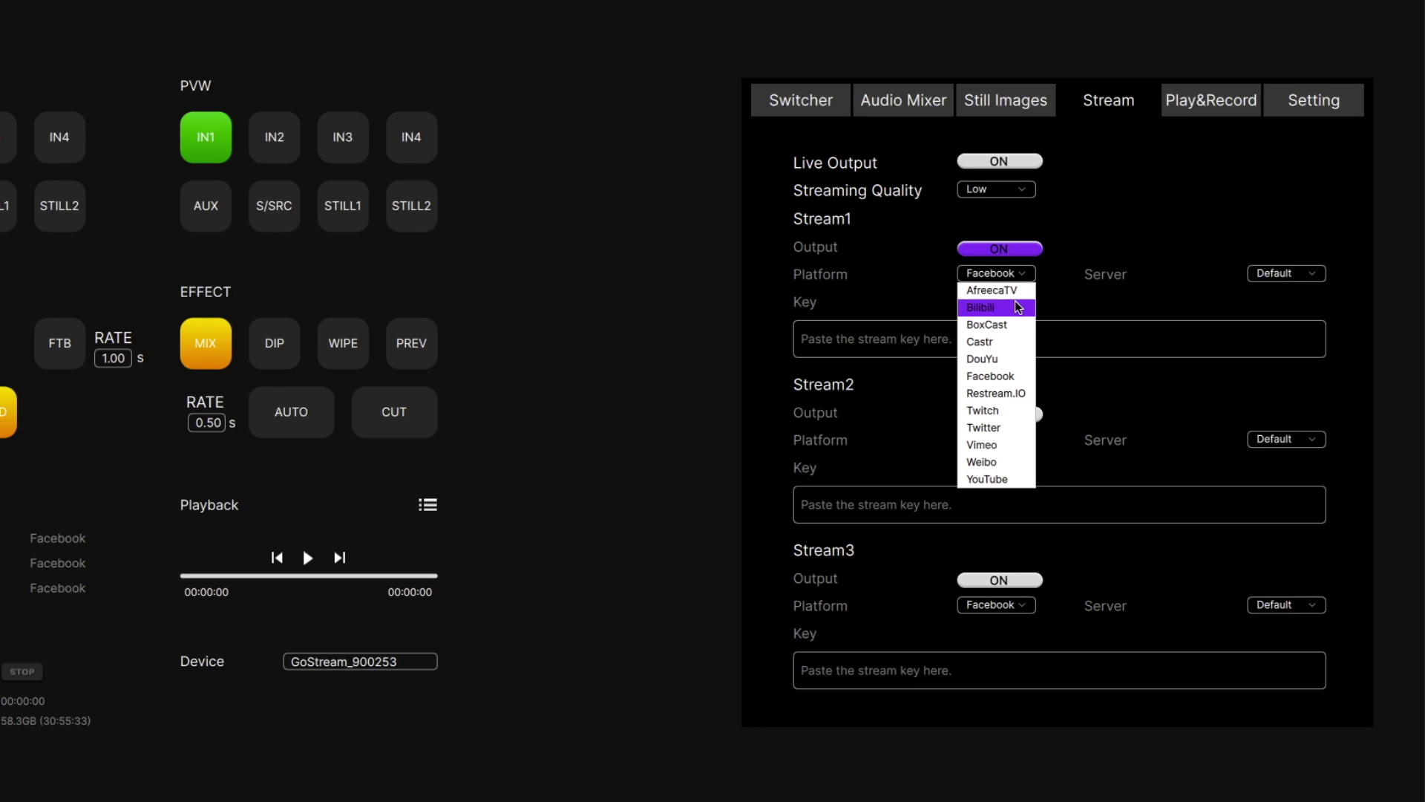
click(1112, 216)
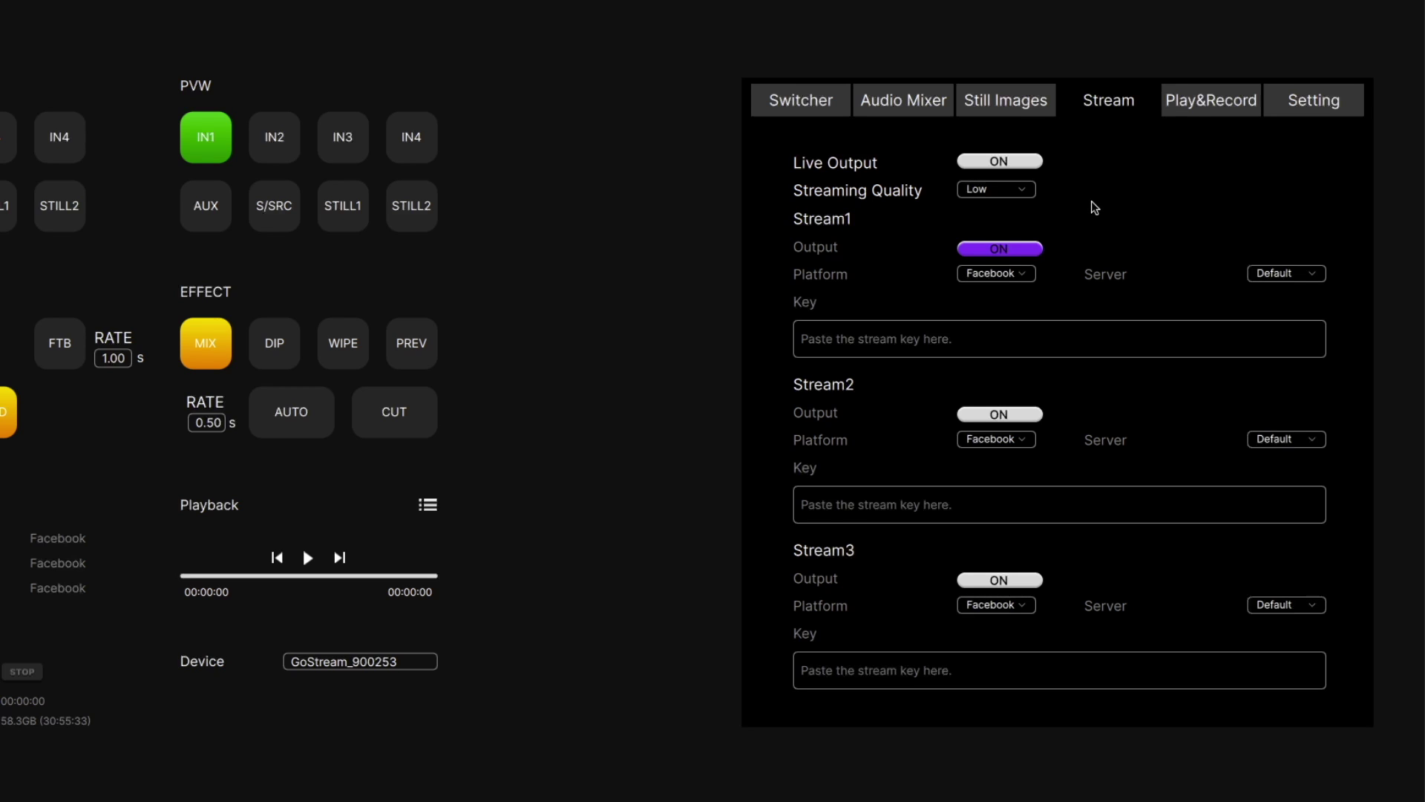
click(1224, 99)
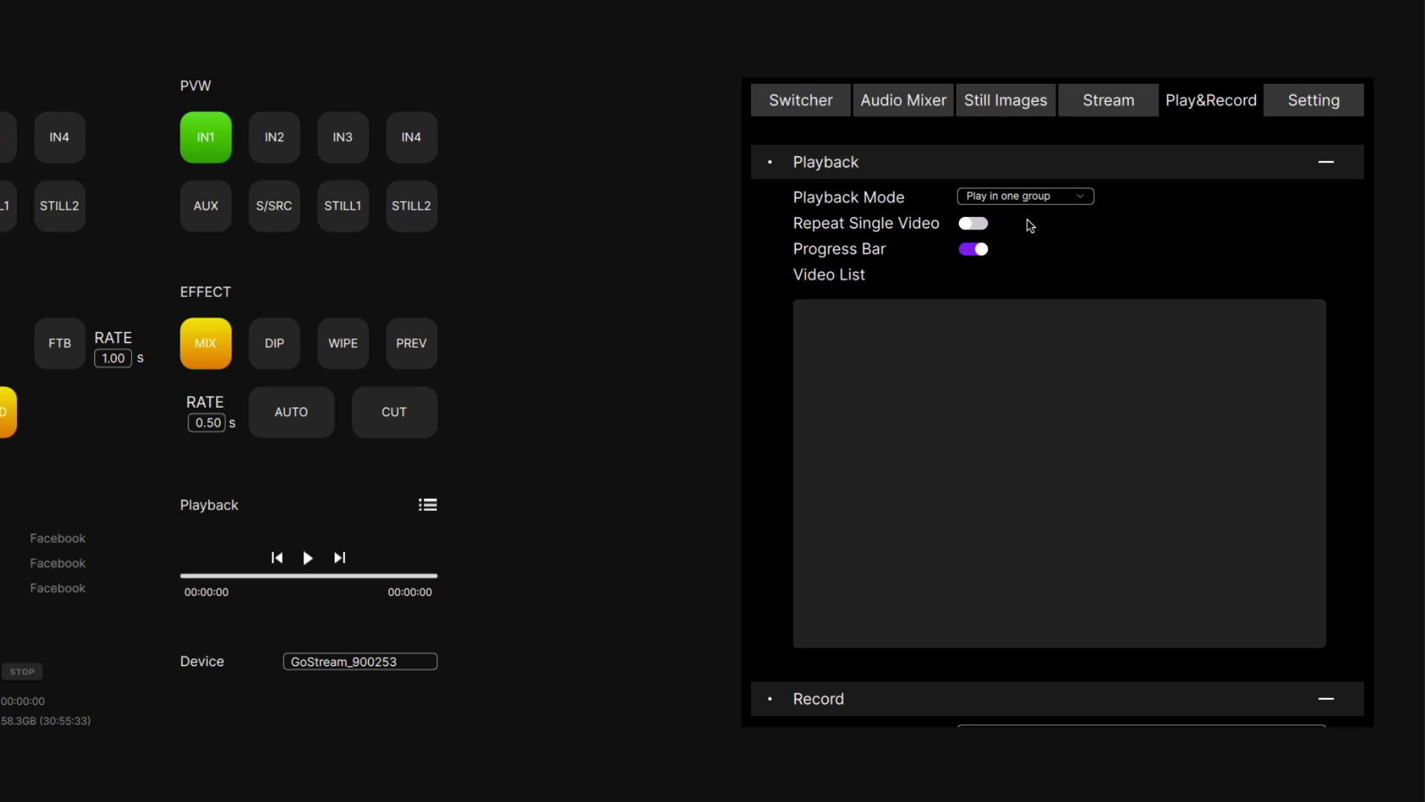
- Examine the multiview, mic input and SRC Selection settings, including the available source options for In 1 and Aux
click(1309, 98)
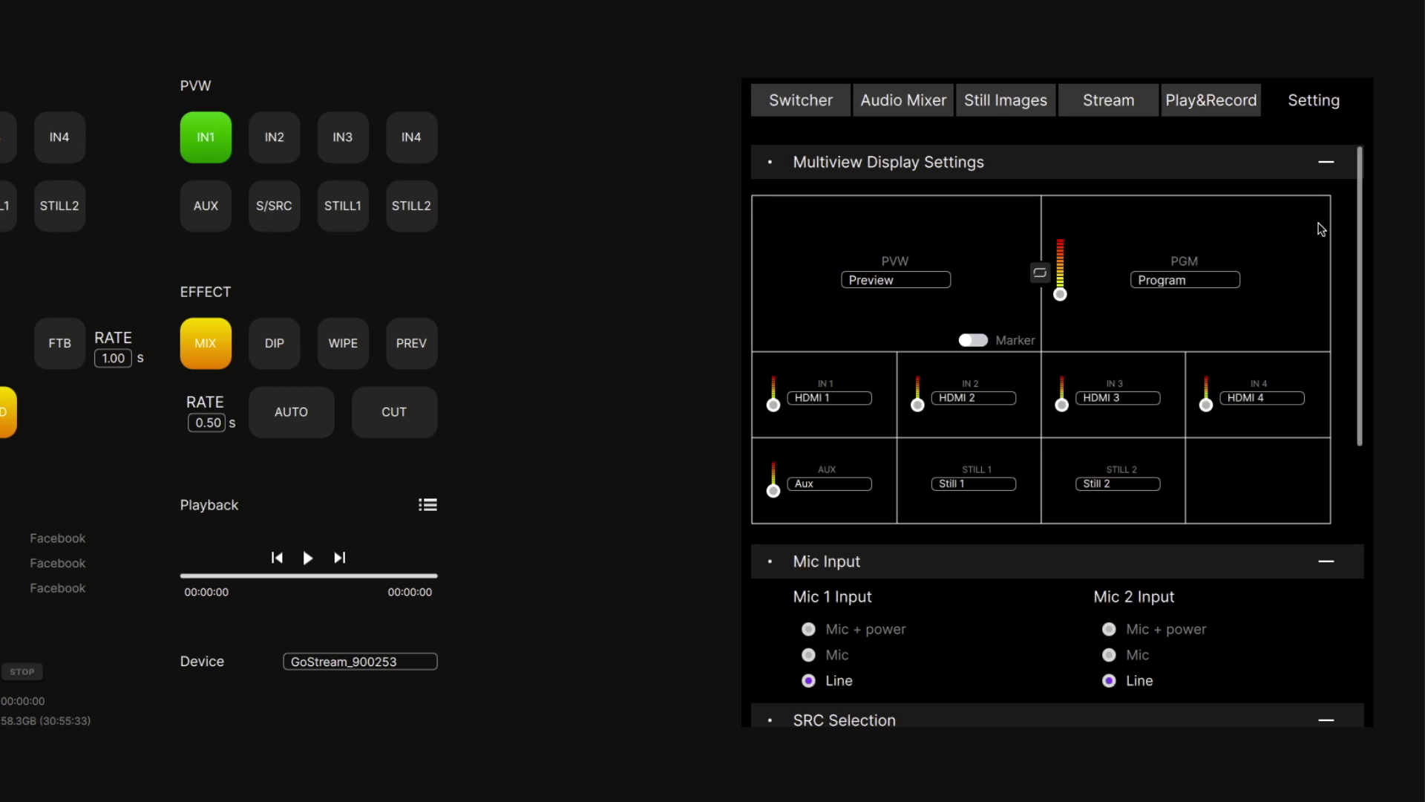
scroll(1357, 230, down, 2)
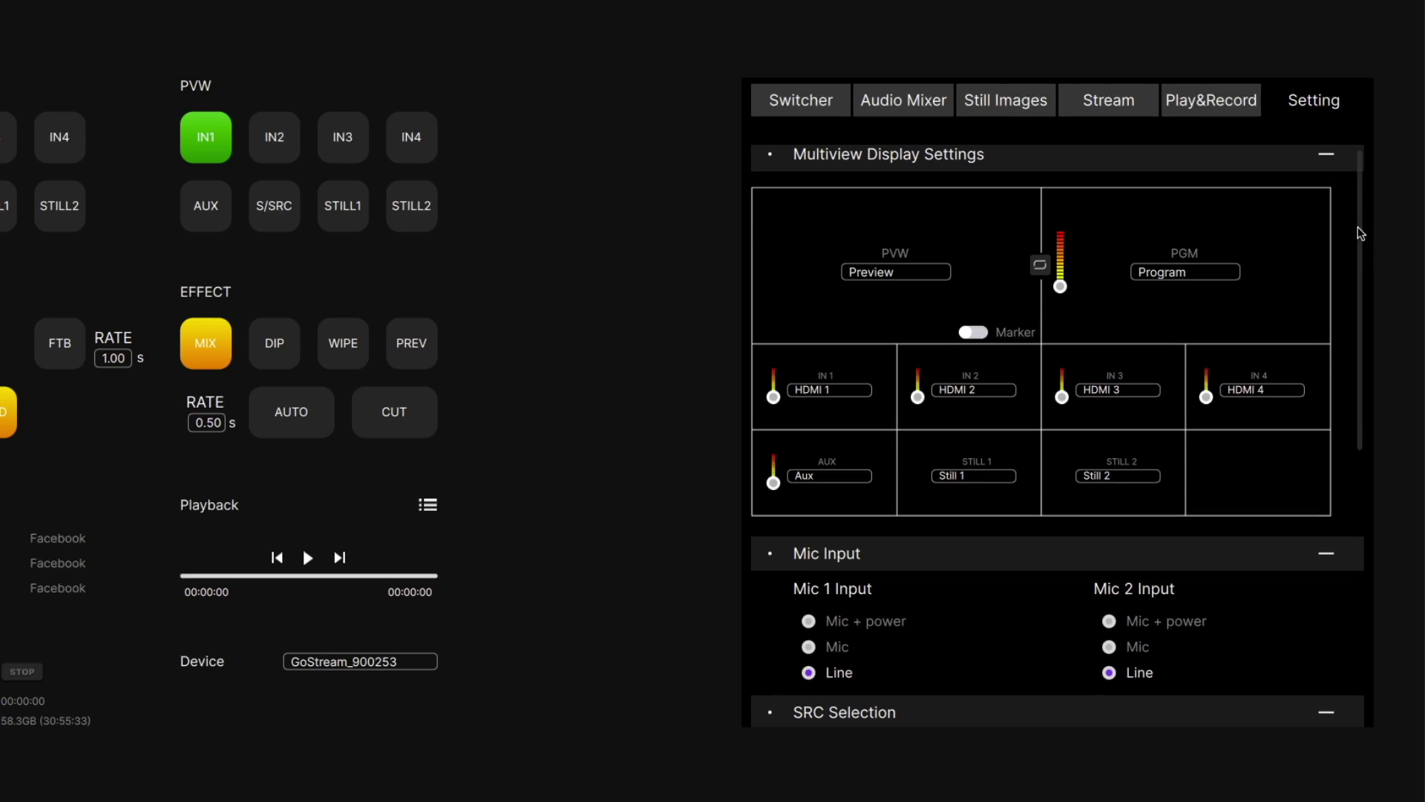
scroll(1352, 256, down, 5)
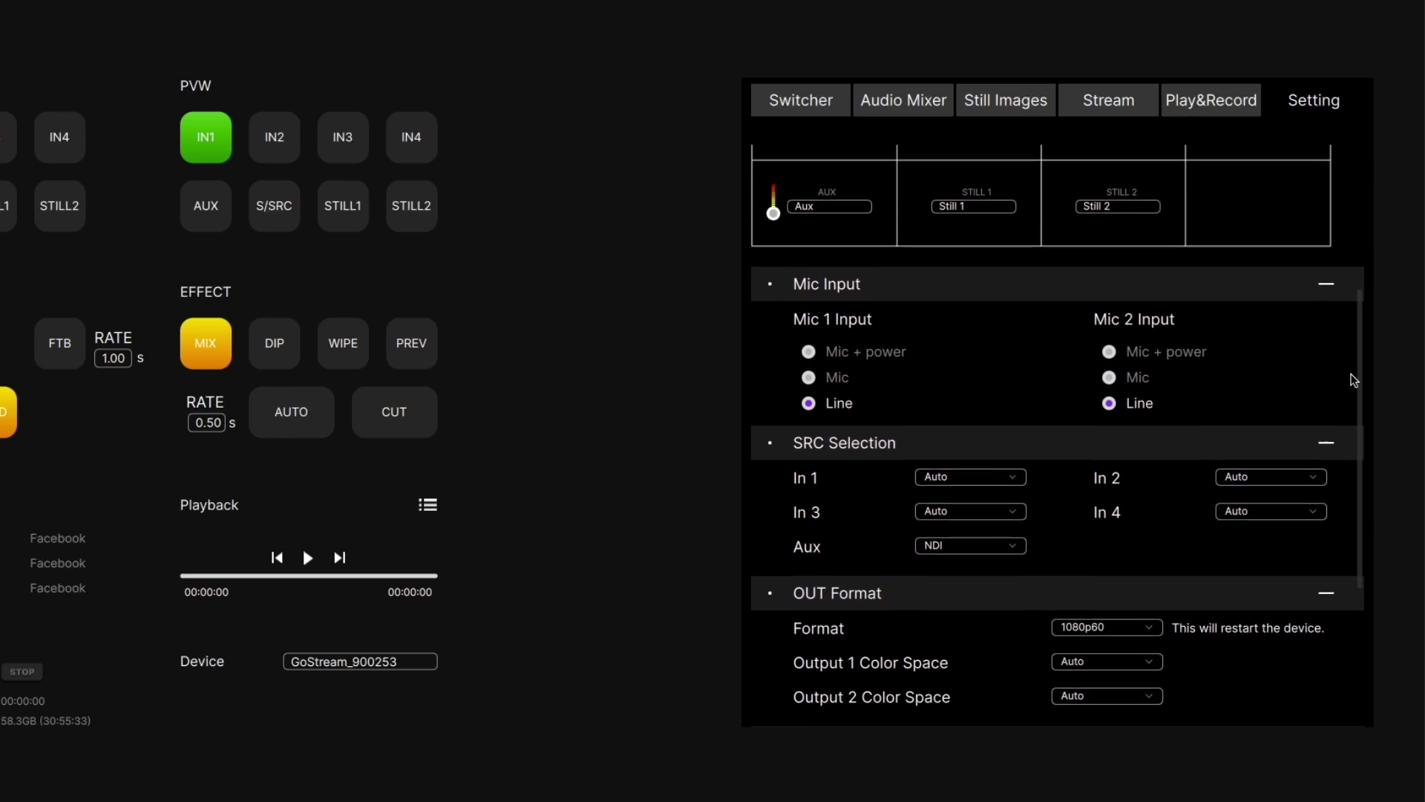
scroll(1352, 393, down, 1)
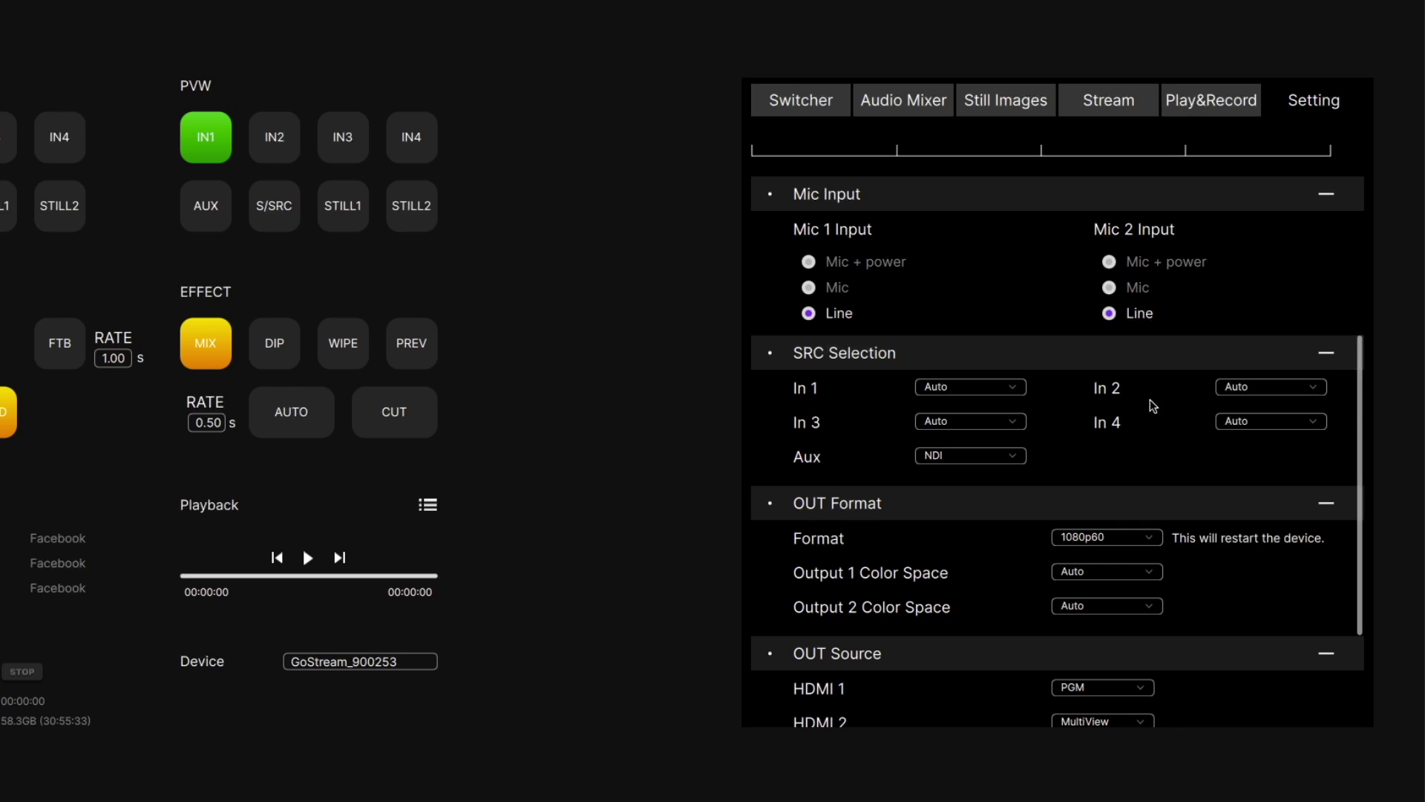
click(980, 385)
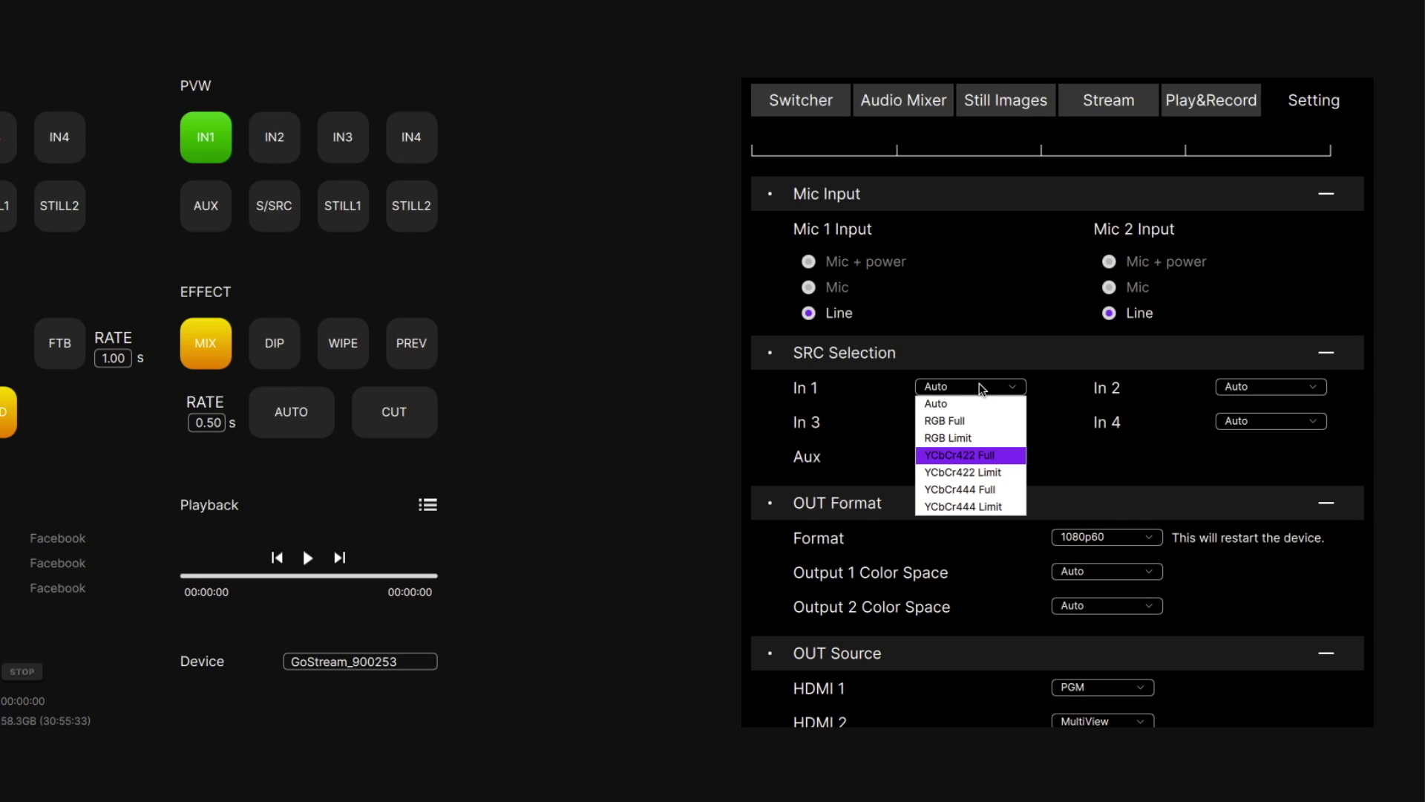
click(980, 384)
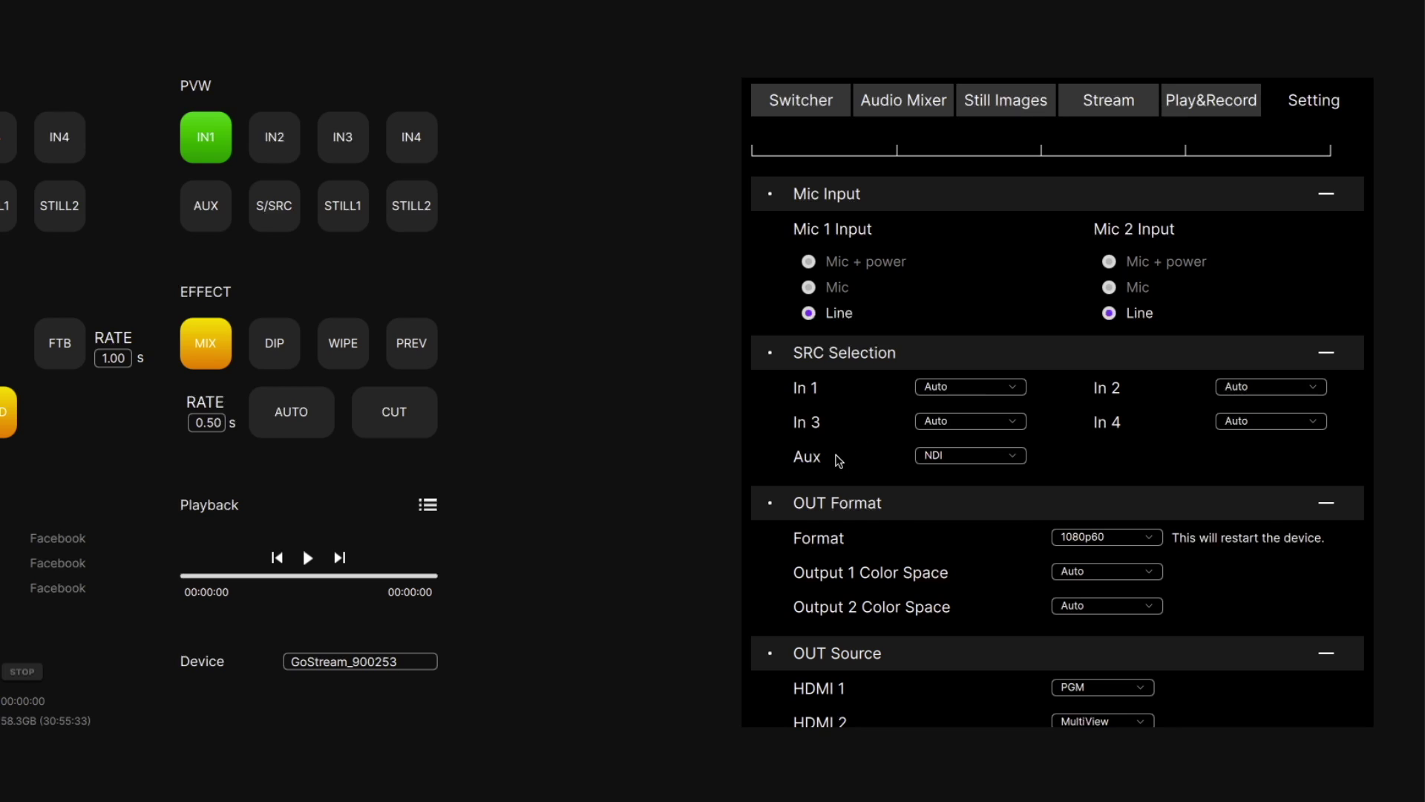
click(962, 457)
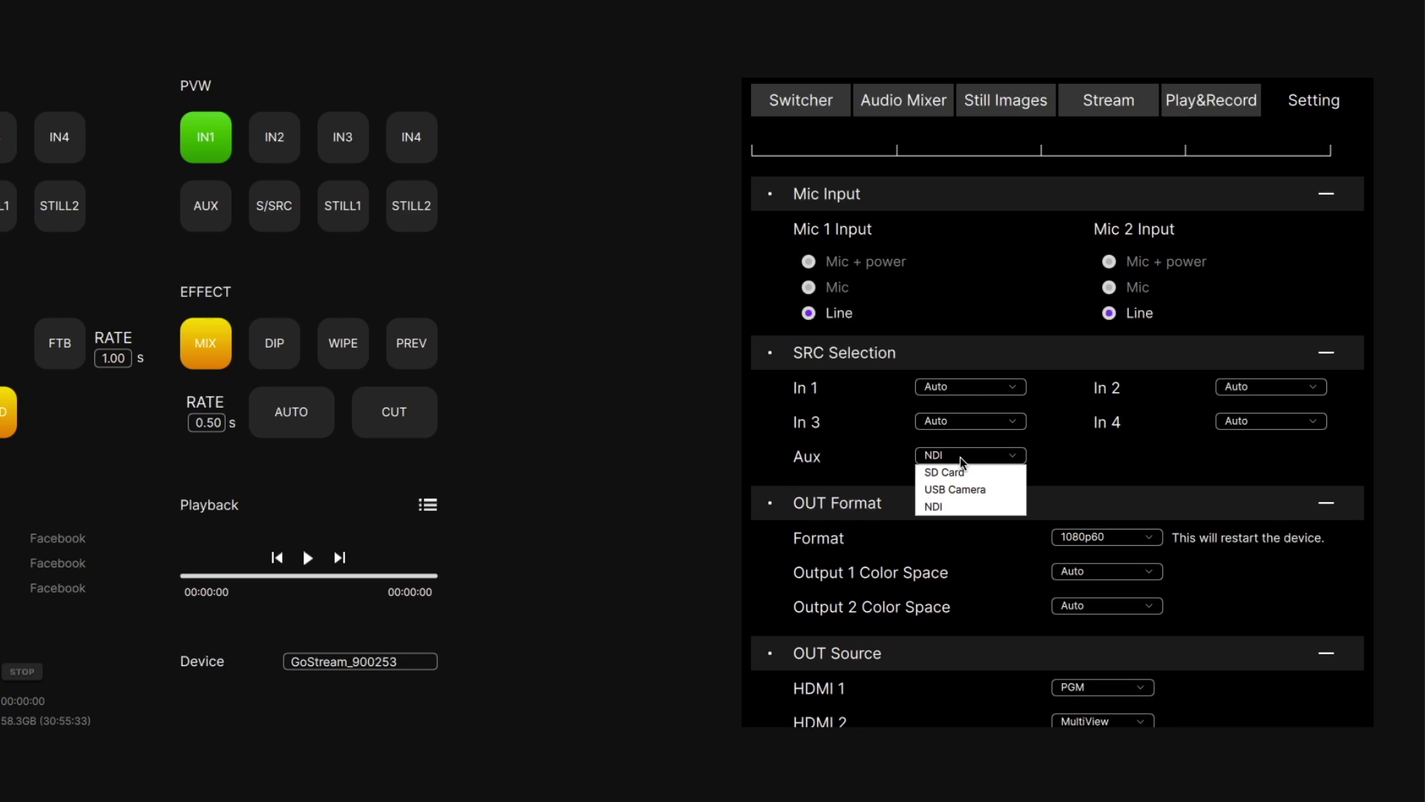
click(708, 383)
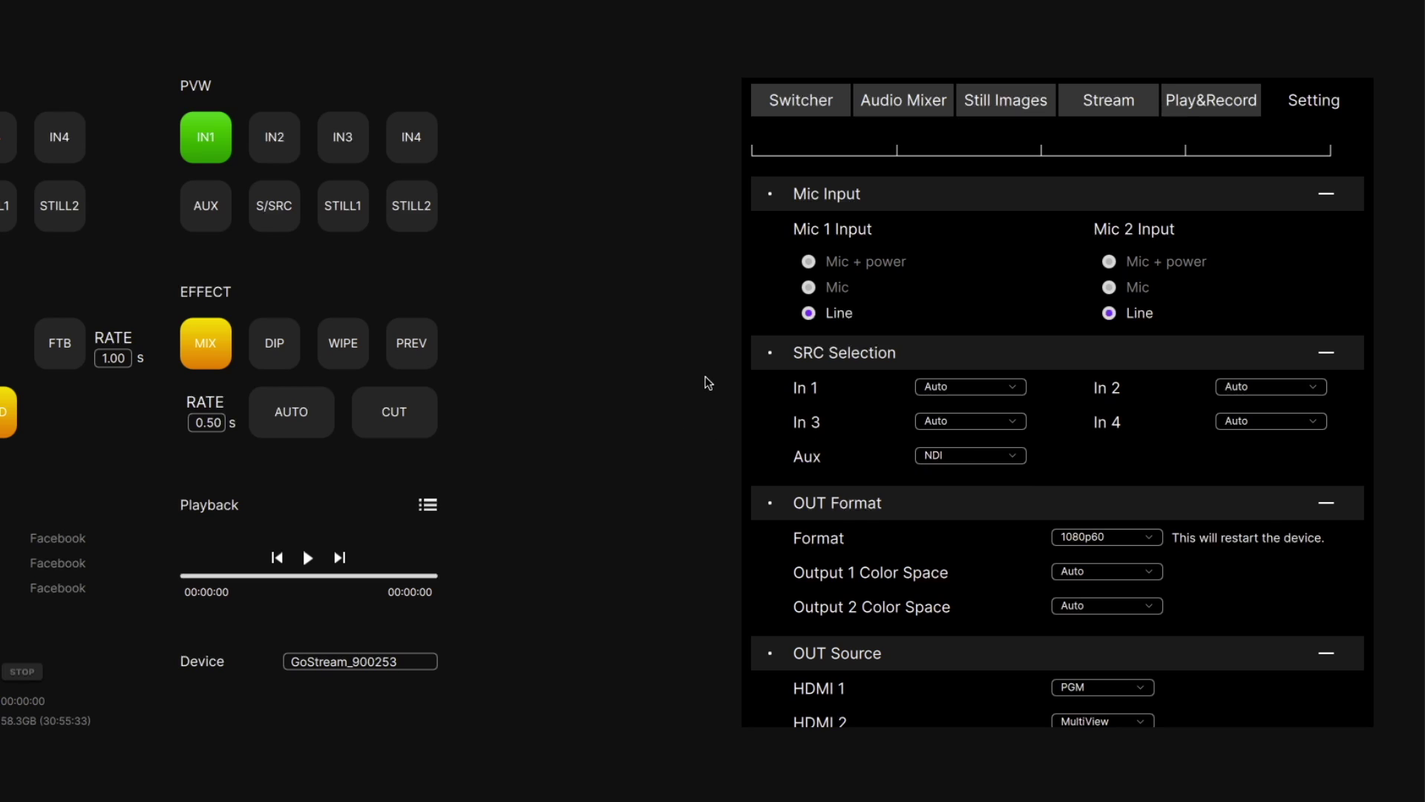
- Examine the HDMI 2 output source choices and the button brightness control, and return to the switcher settings
scroll(1291, 341, down, 3)
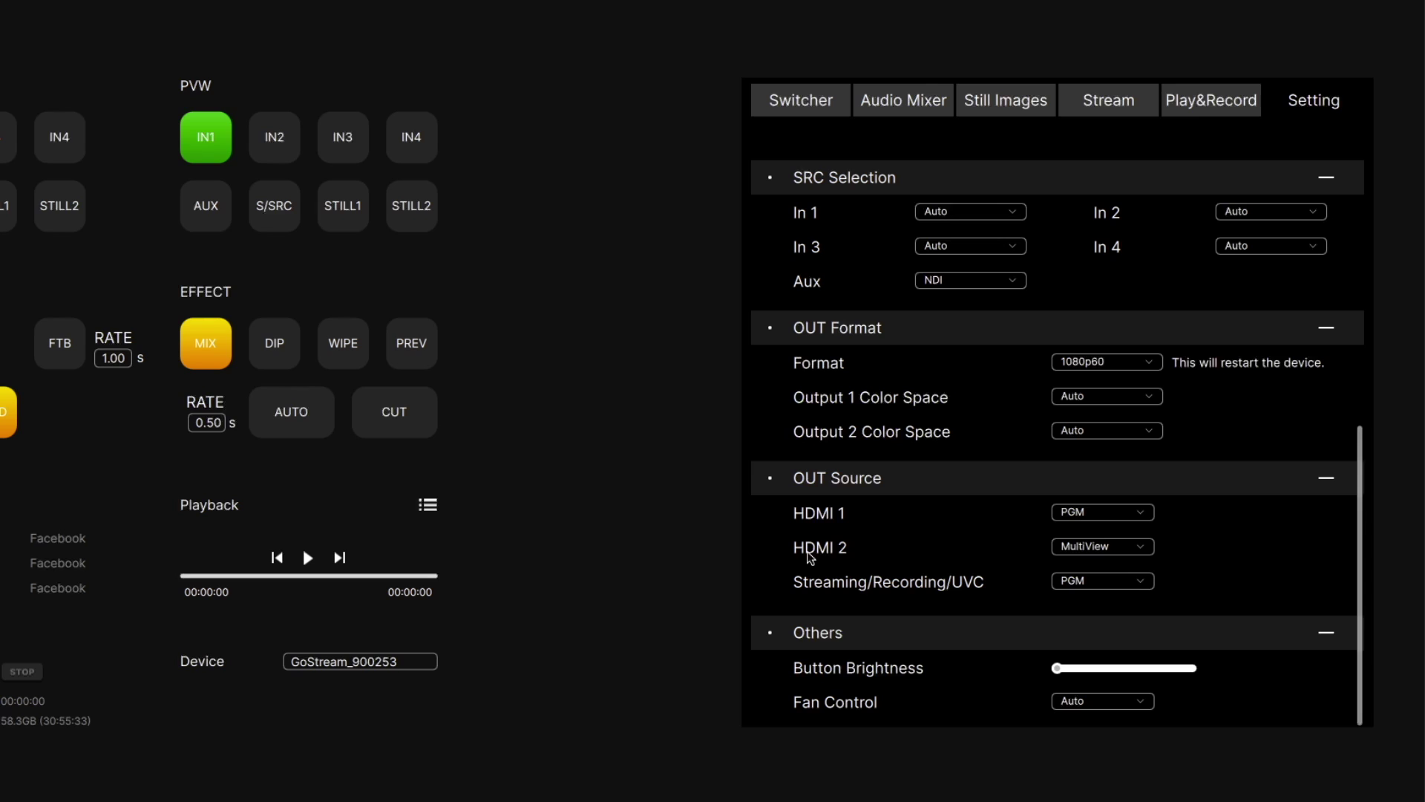
click(1096, 550)
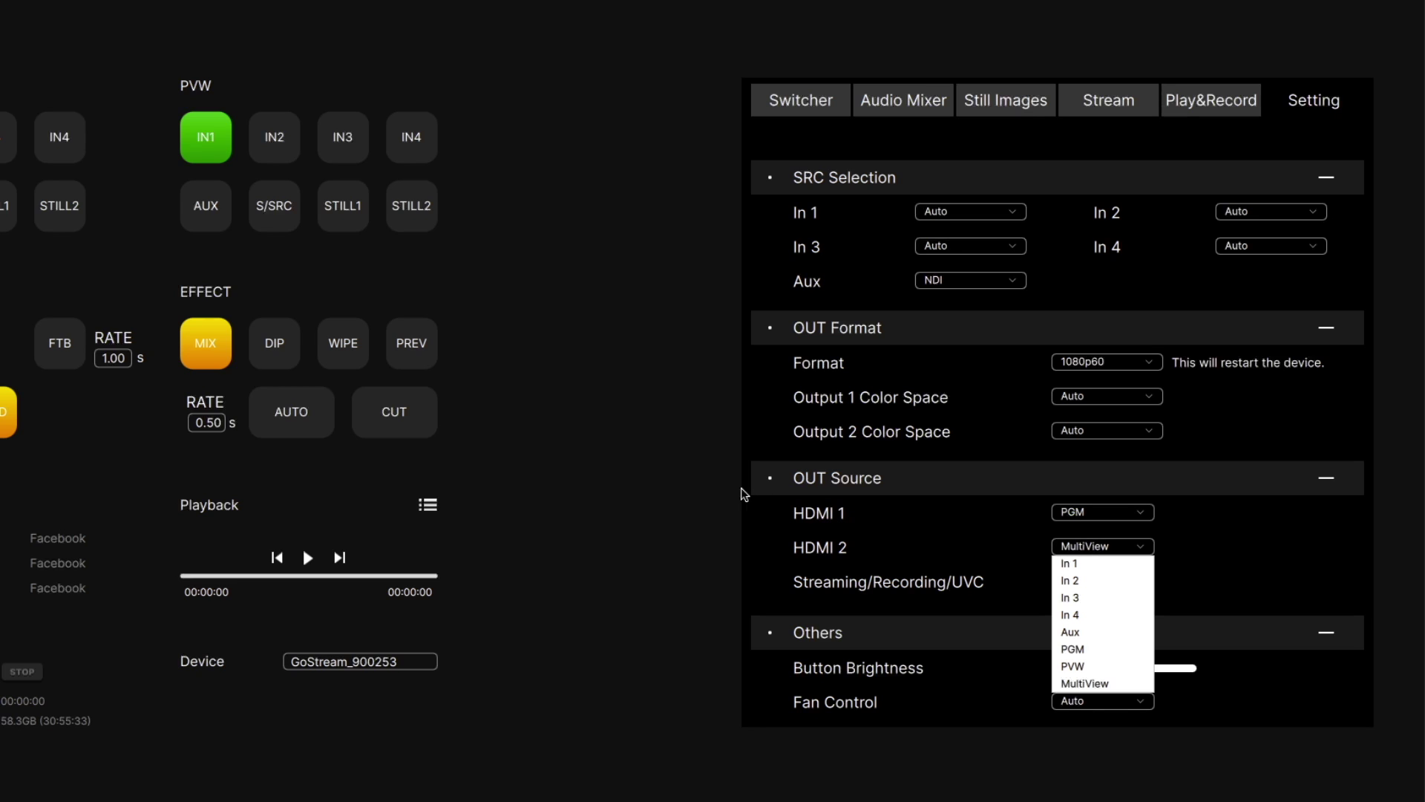
click(711, 496)
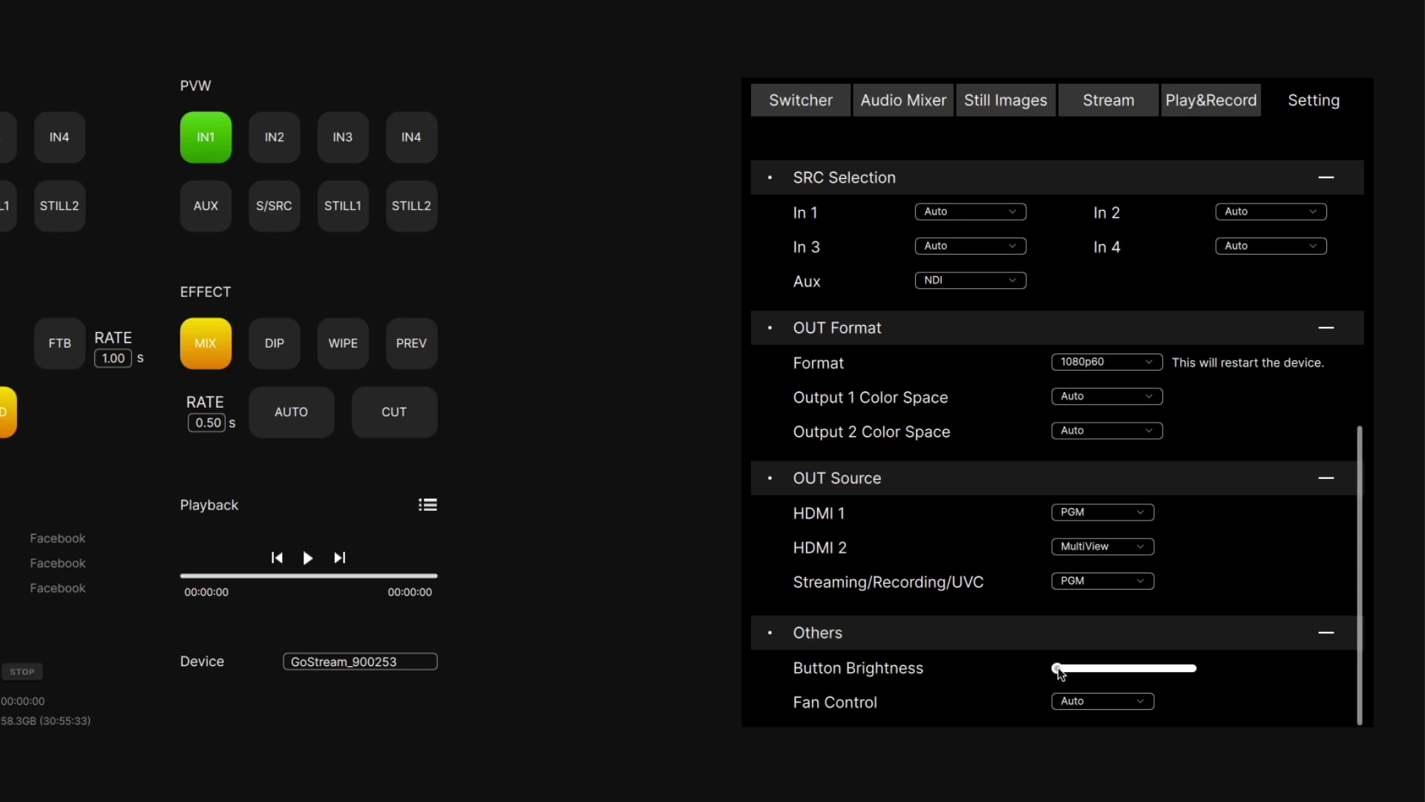
mouse_move(1059, 672)
mouse_down()
mouse_move(1171, 671)
mouse_move(1032, 670)
mouse_up()
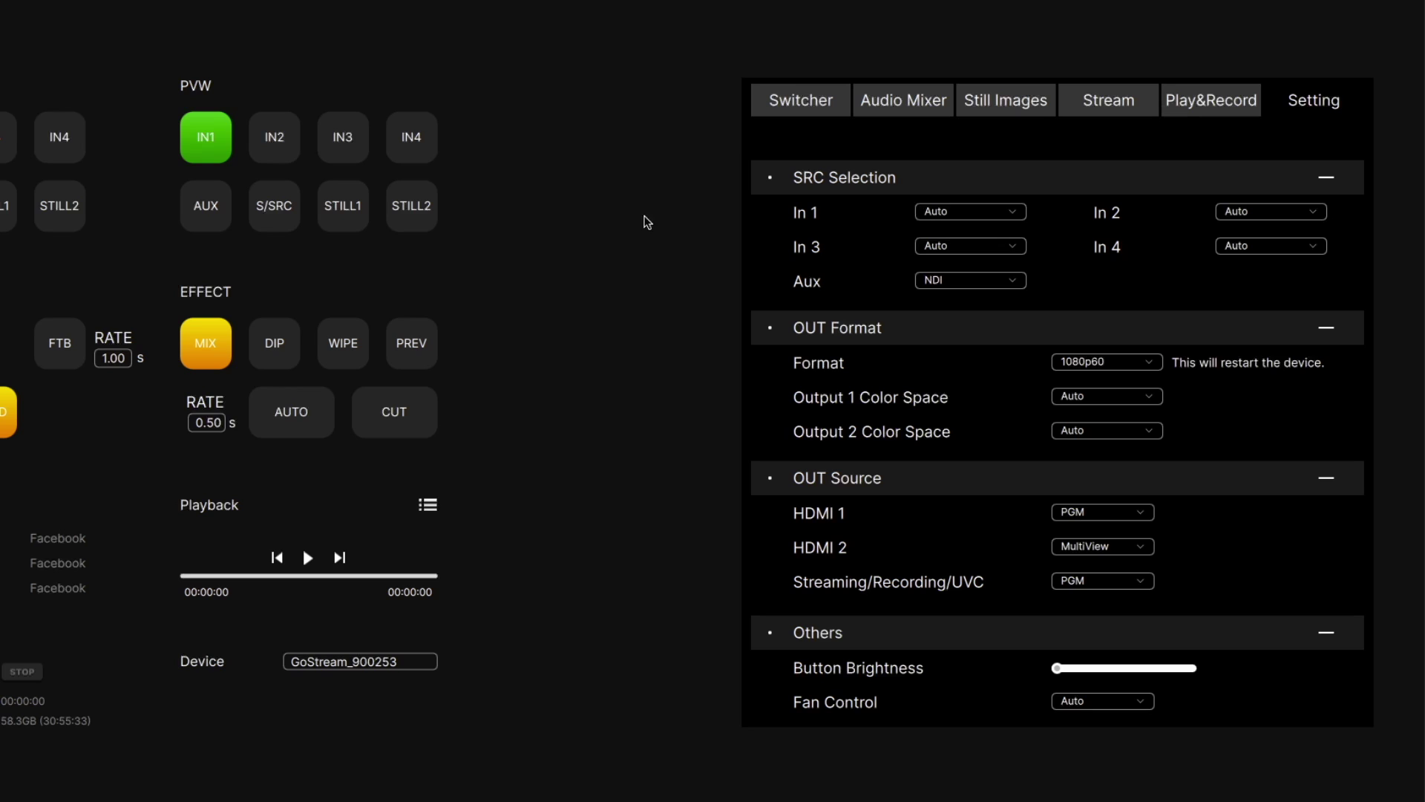
click(798, 104)
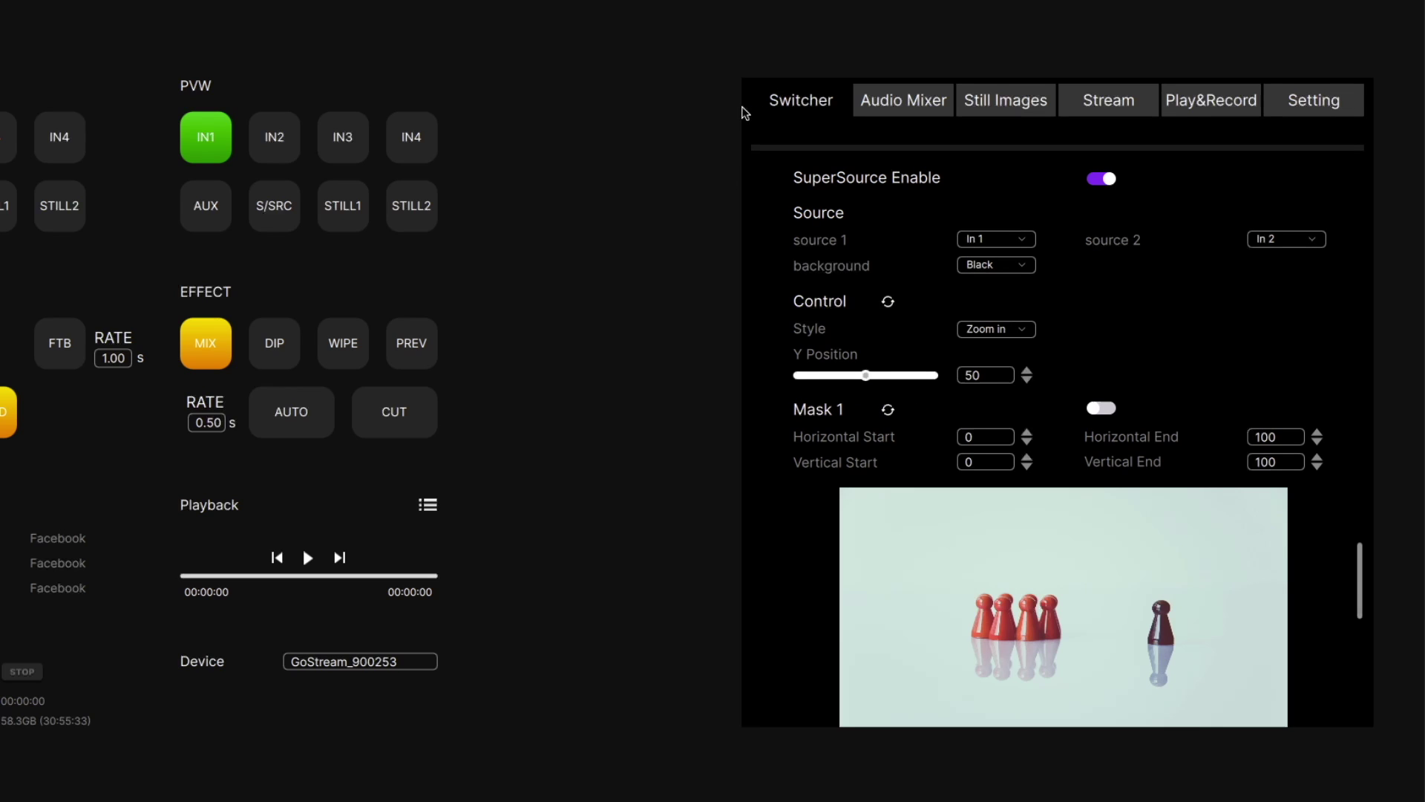
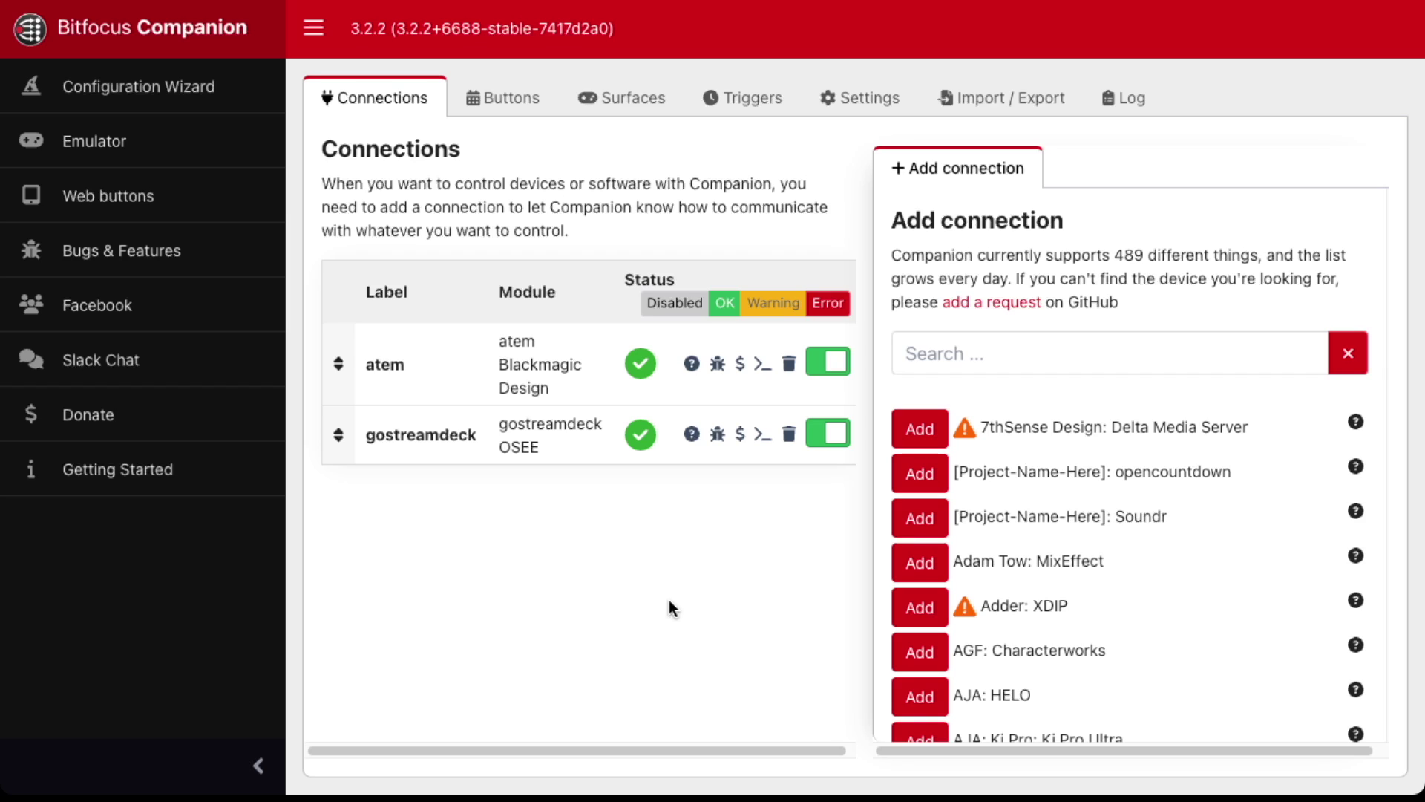
- Switch to Bitfocus Companion and search the available connections for "gostream"
scroll(962, 416, down, 1)
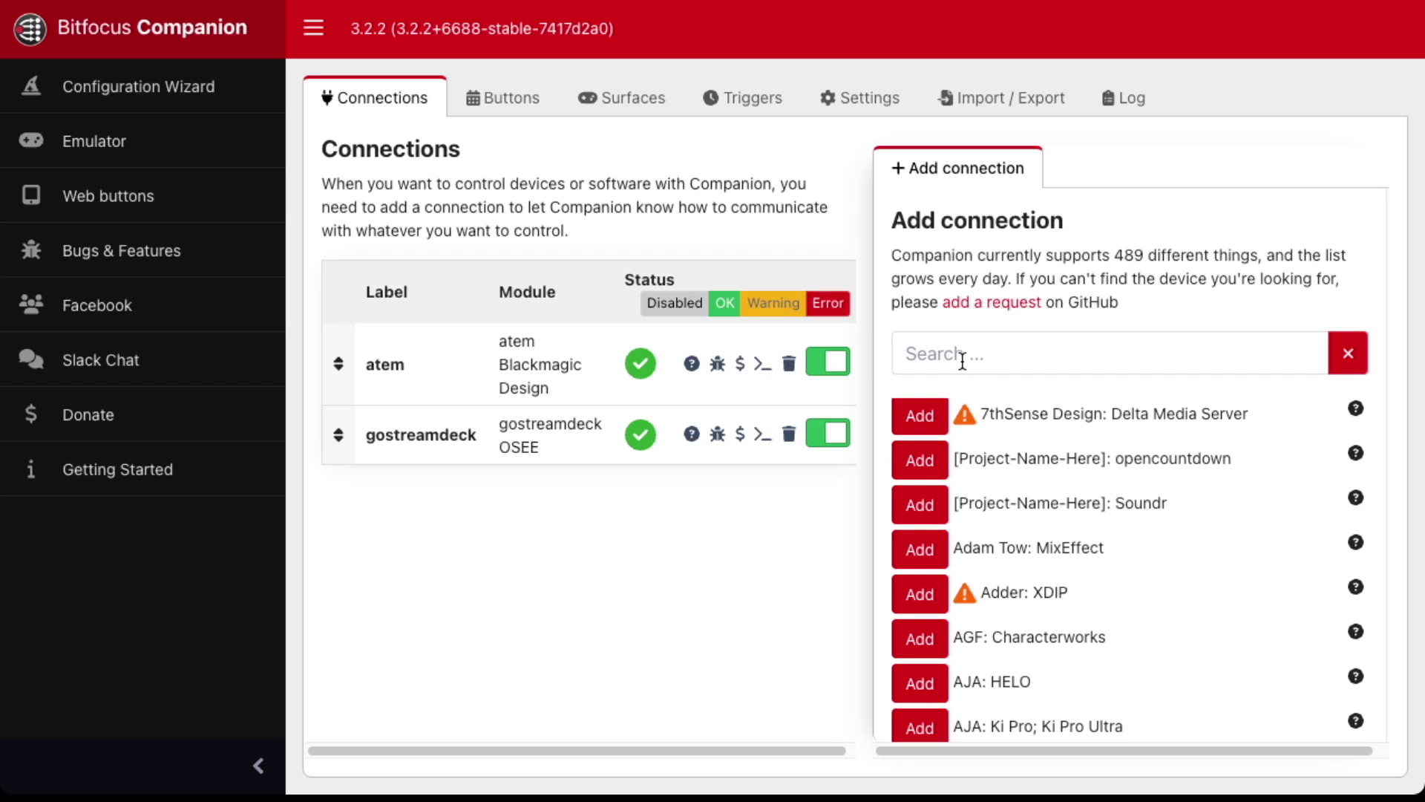
click(962, 362)
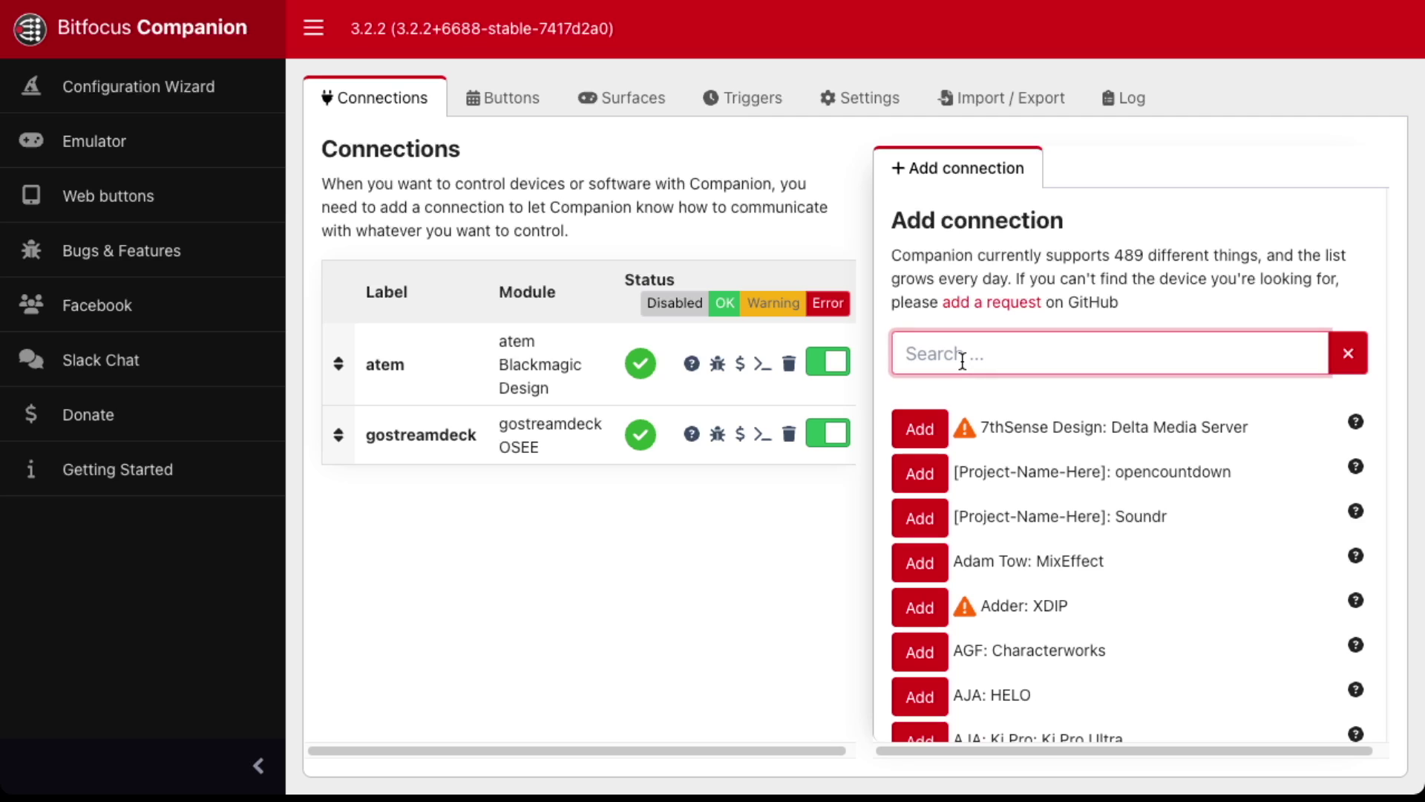
text(gost)
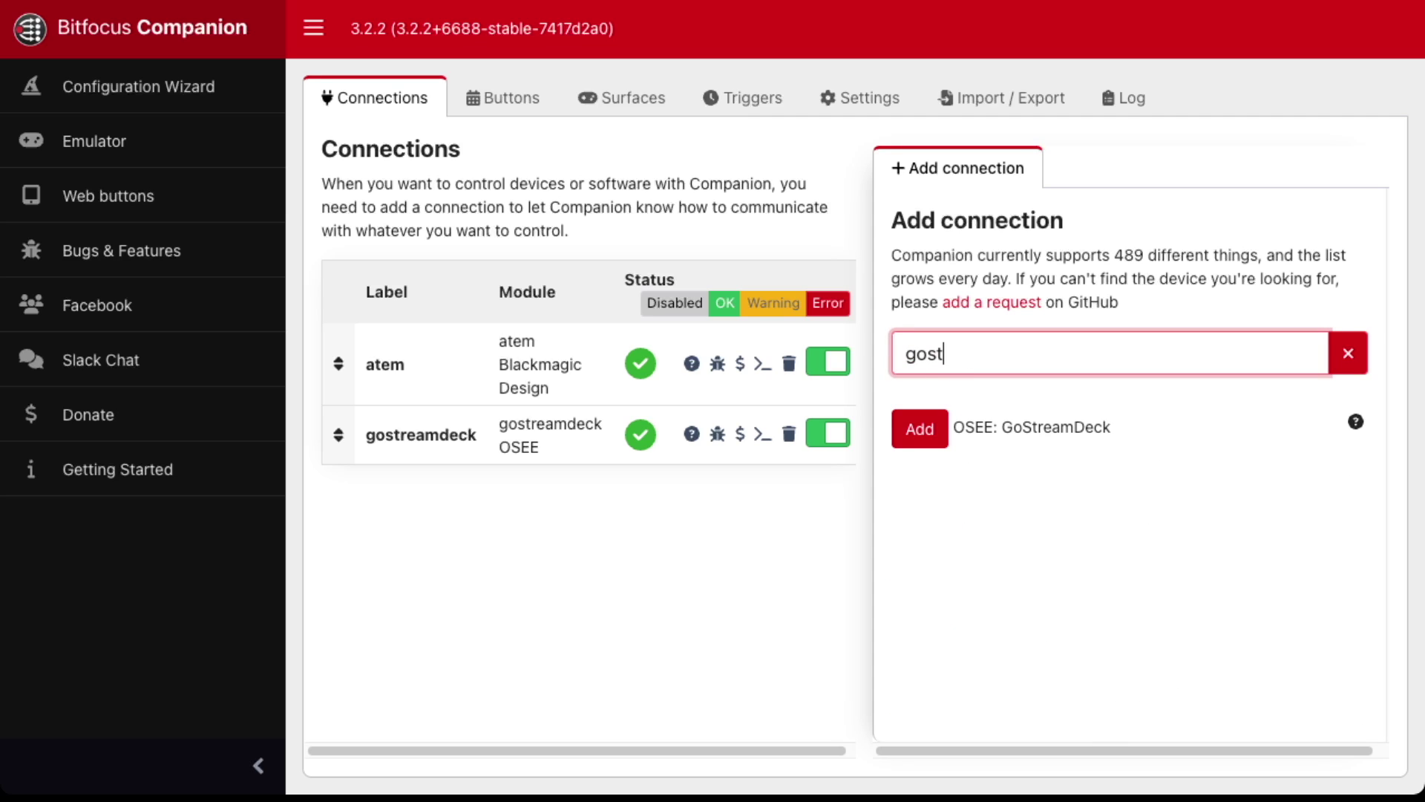
text(ream)
click(620, 548)
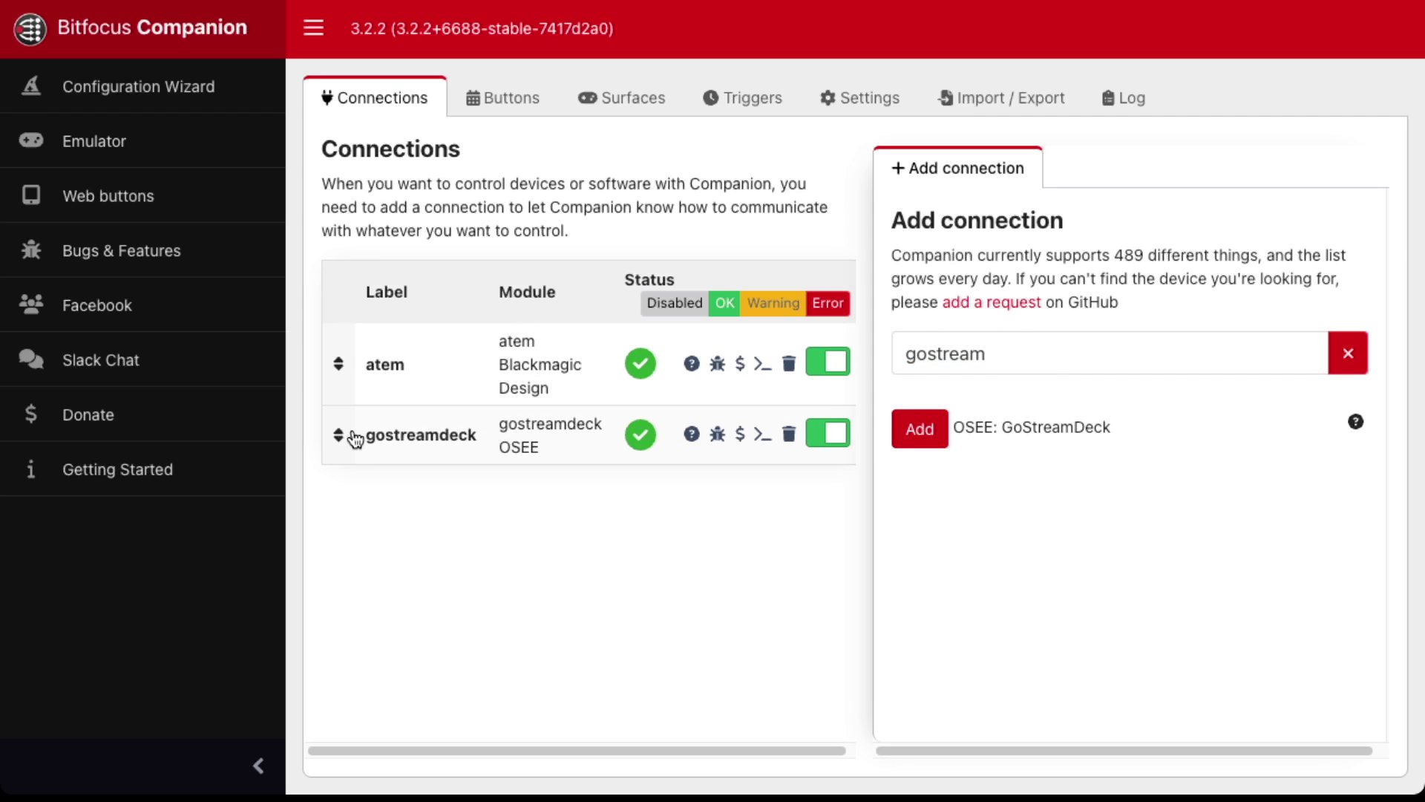
- Open the gostreamdeck connection's configuration and check its target IP field
click(408, 443)
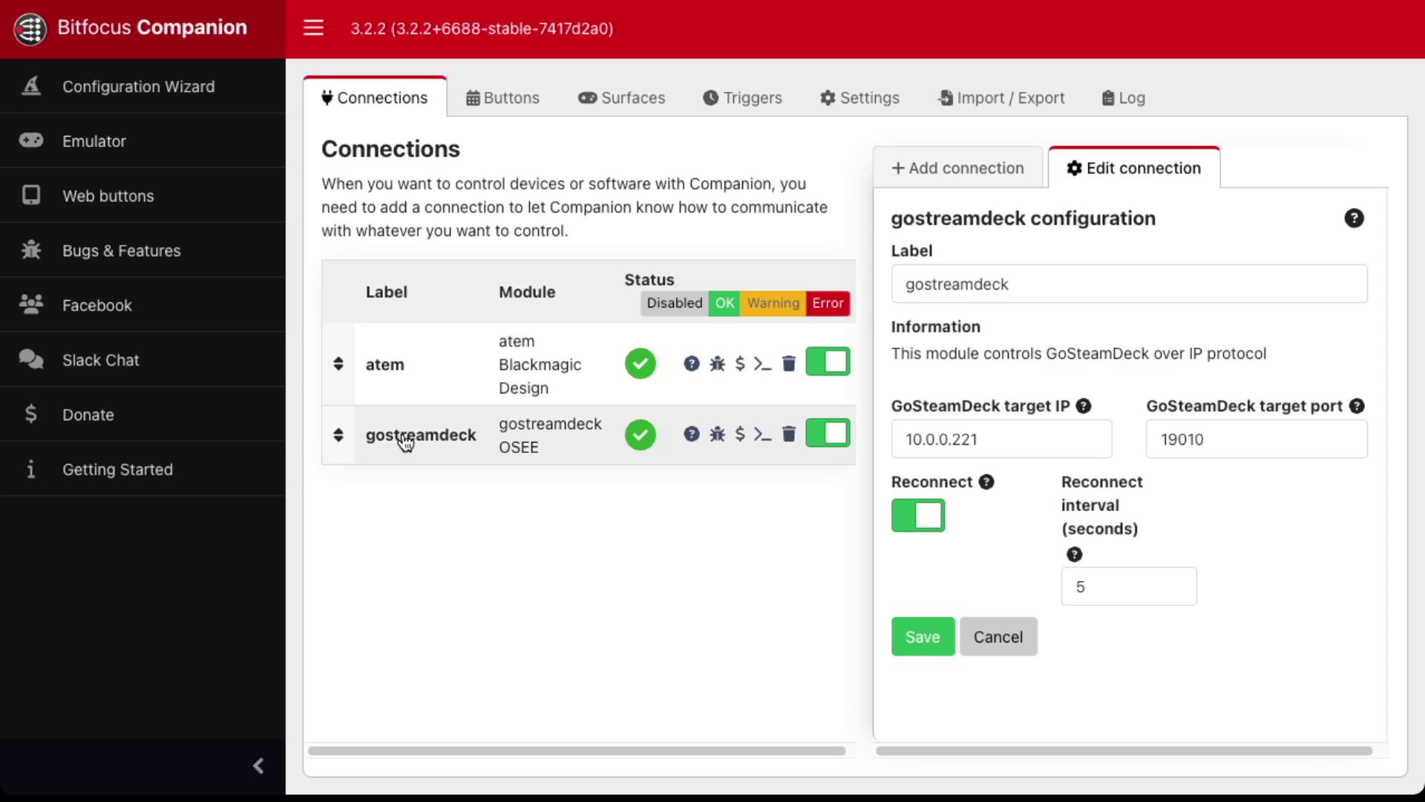
double_click(1024, 434)
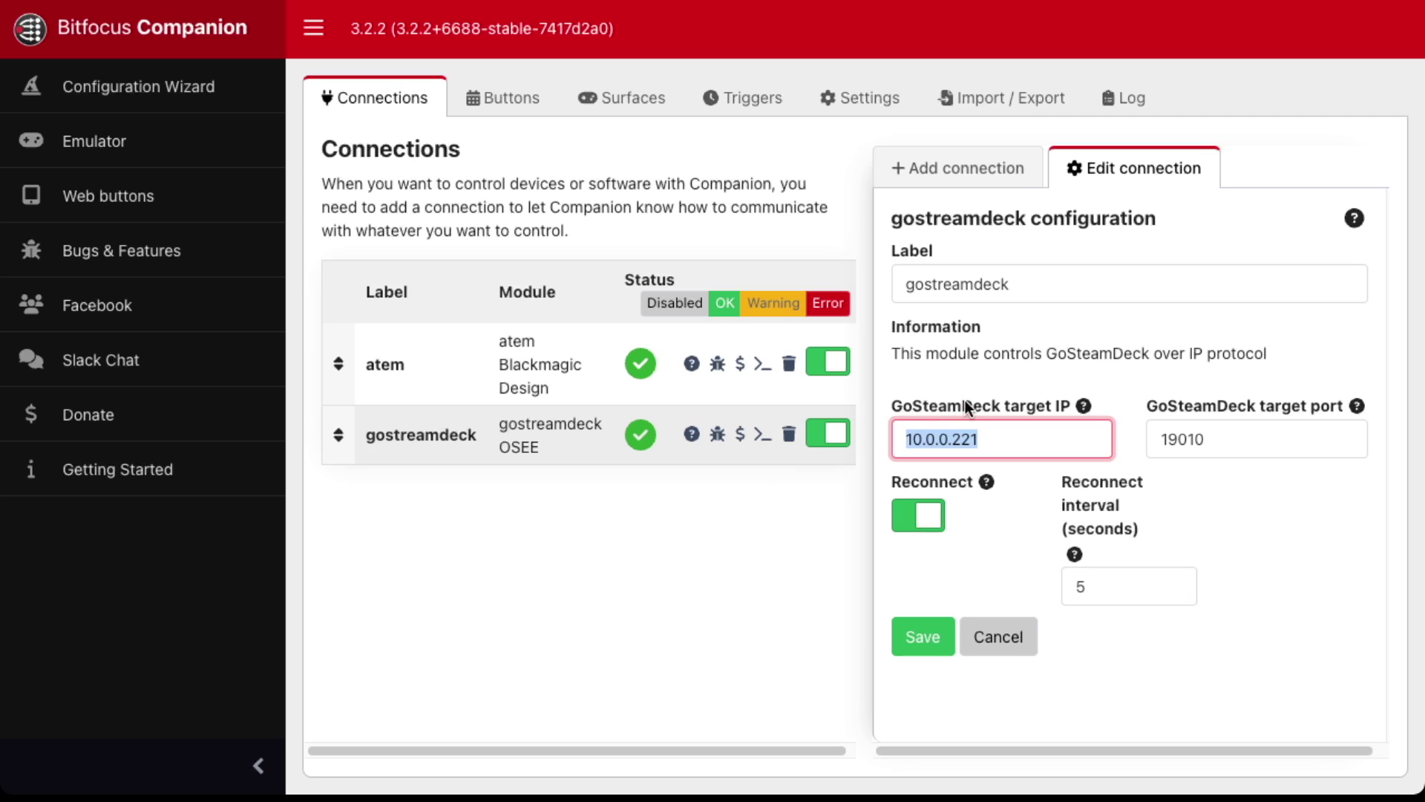
click(593, 562)
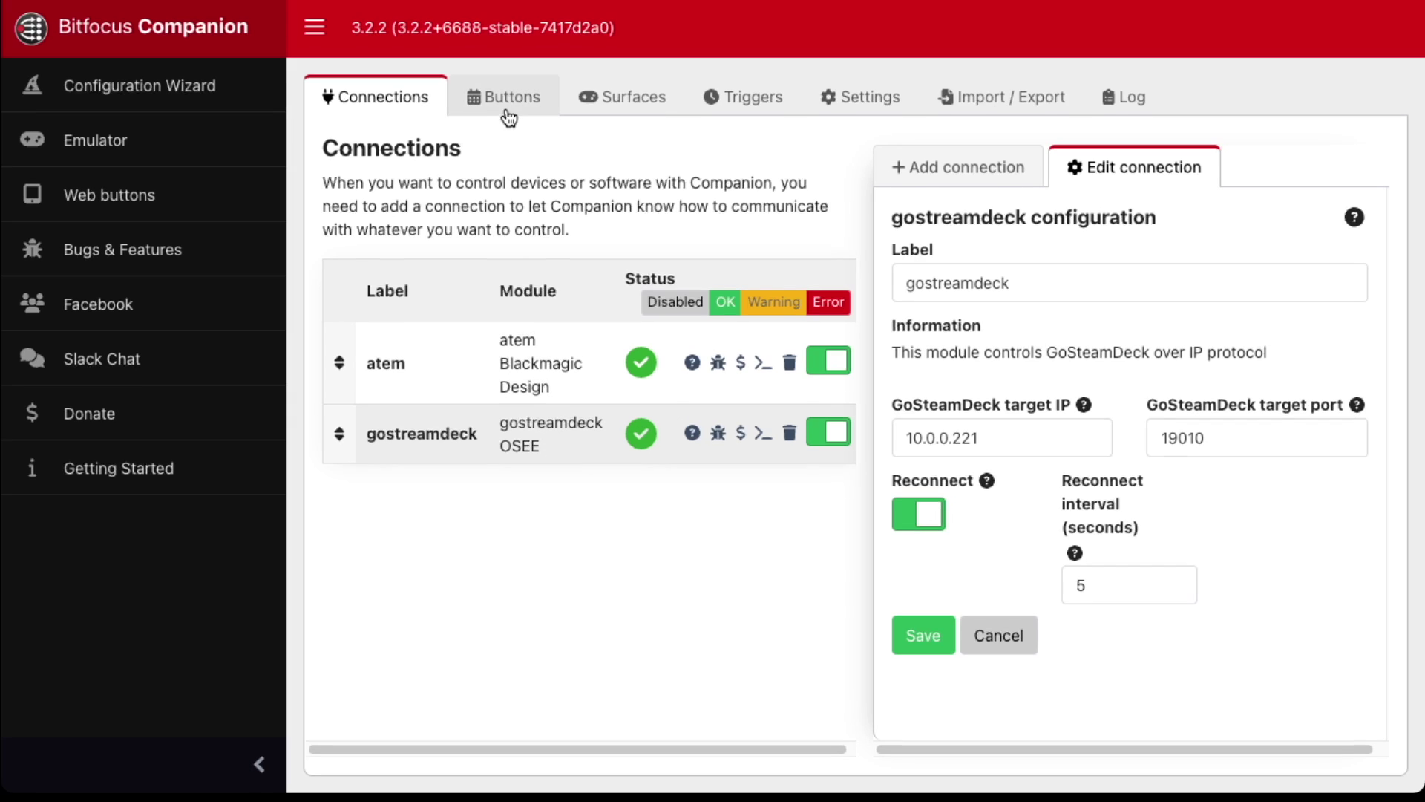
- Place the GoStreamDeck Program presets Input1 and Input2 on buttons 0/1 and 0/2 of page 1
click(505, 110)
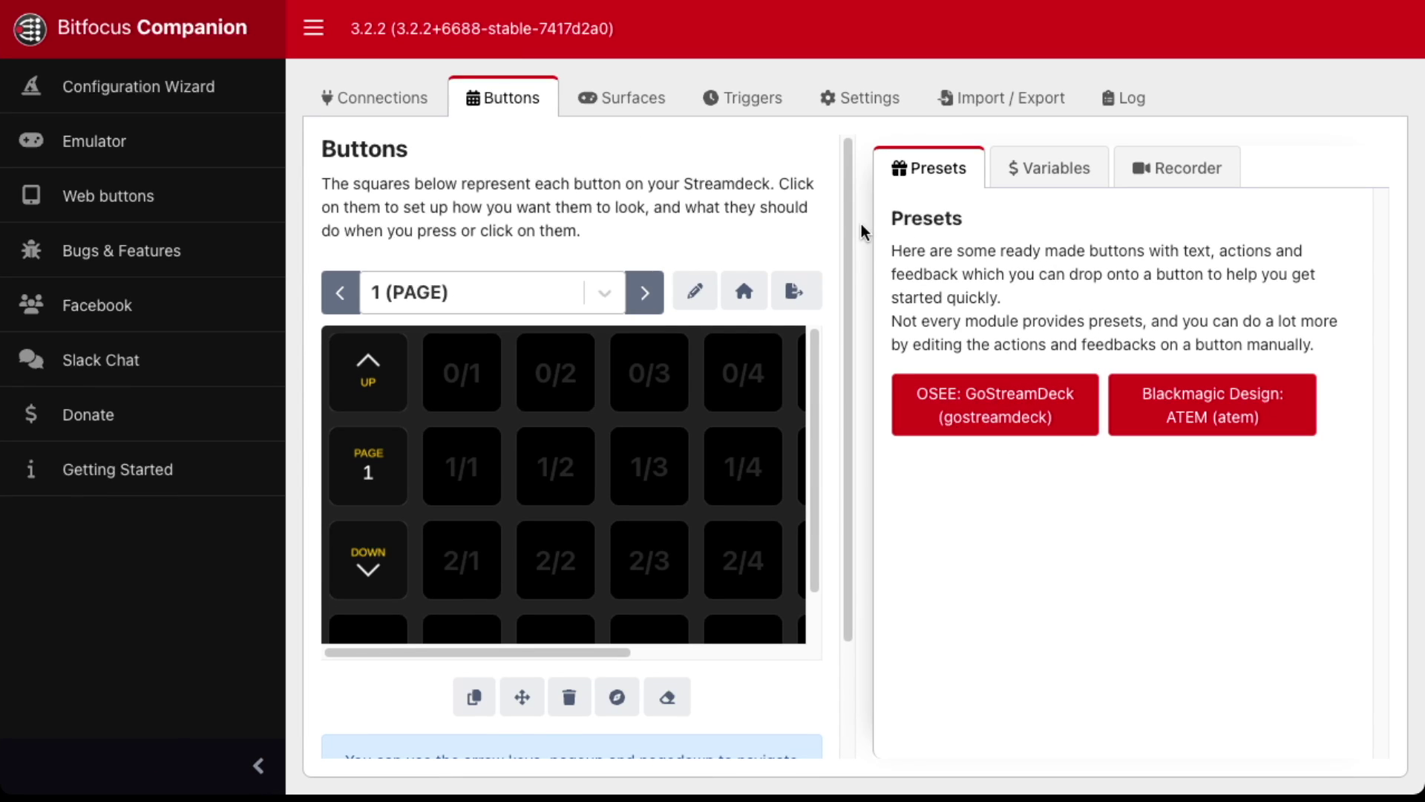
click(1011, 417)
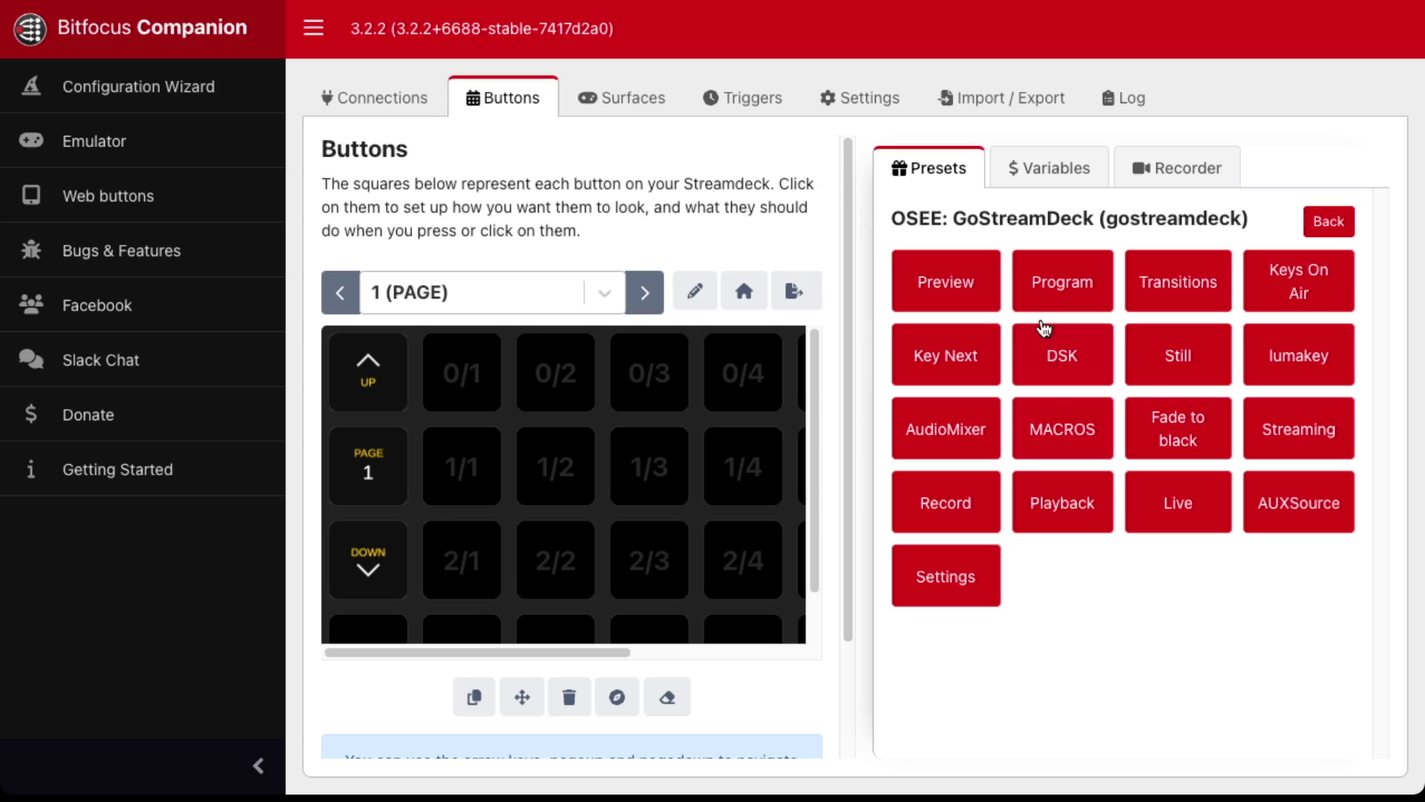
click(1040, 284)
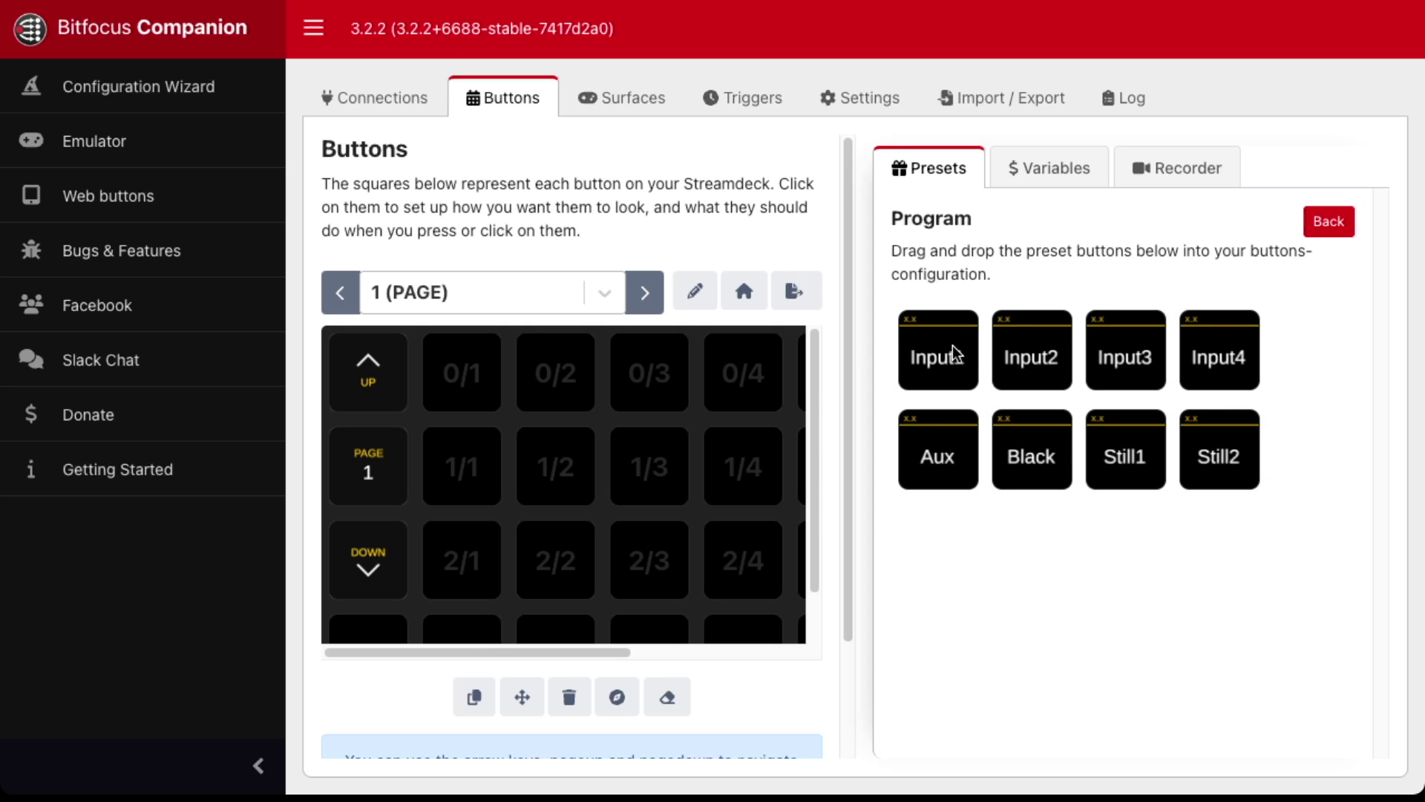
drag(952, 345, 478, 358)
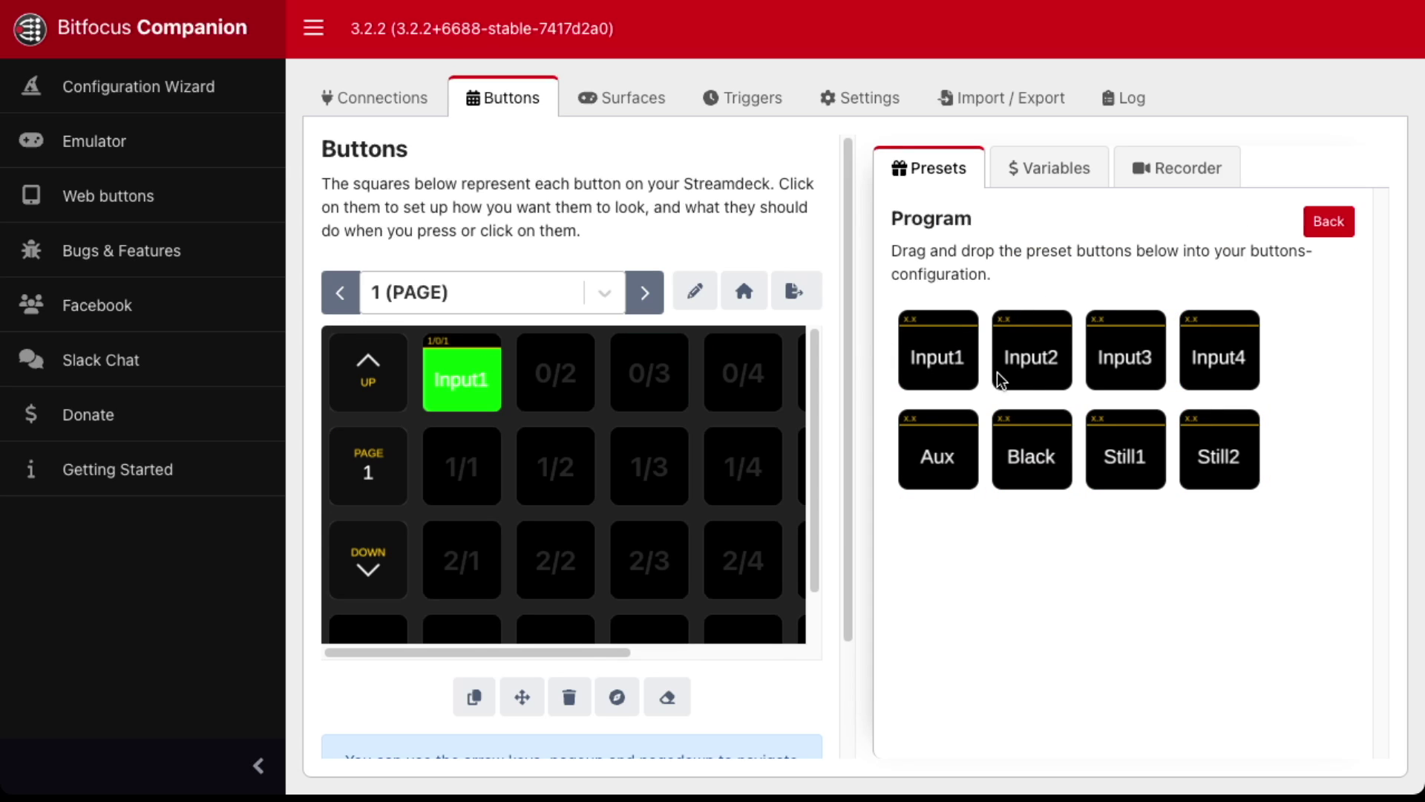
drag(1035, 367, 578, 383)
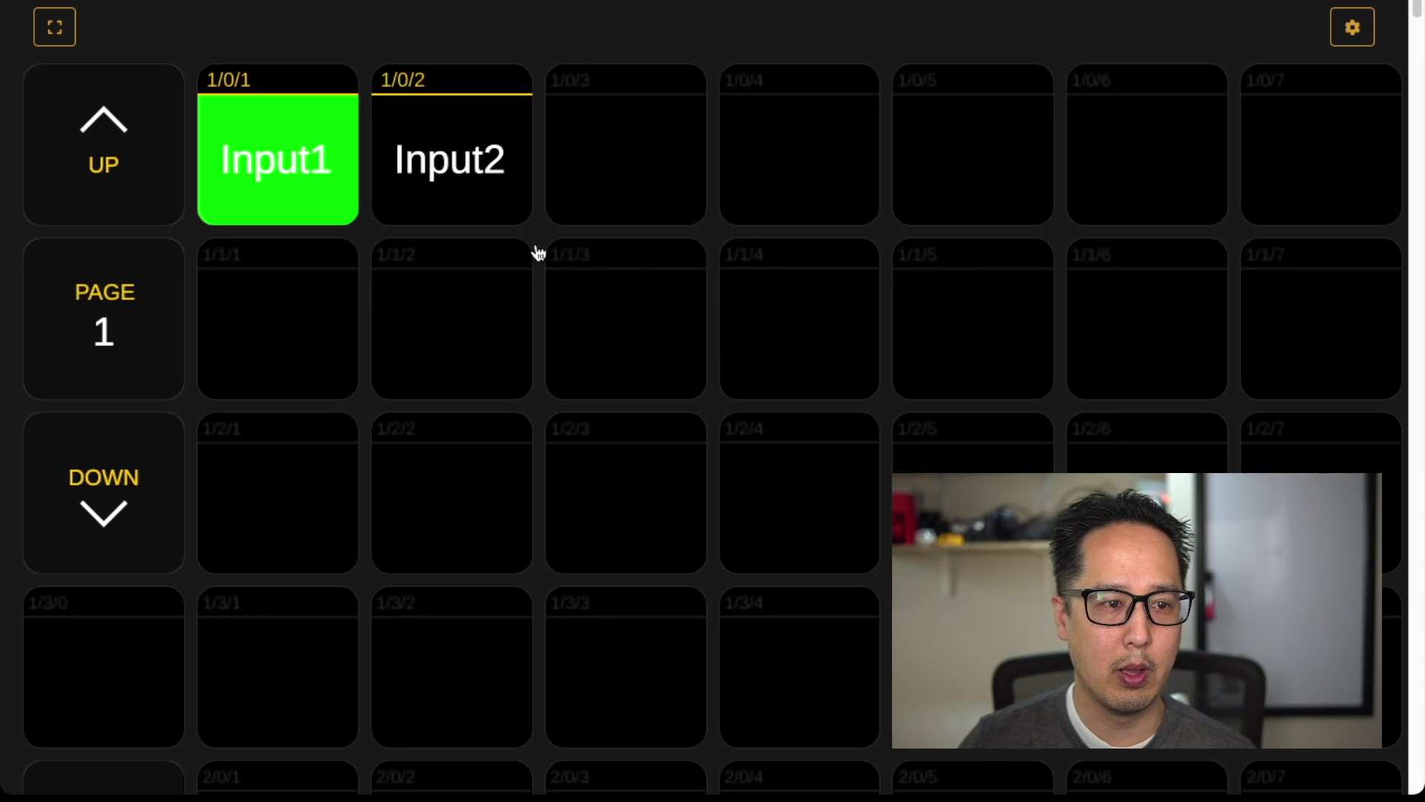
- Test the Program buttons in the web buttons view by switching repeatedly between Input1 and Input2, ending on Input1
click(471, 159)
click(318, 179)
click(478, 192)
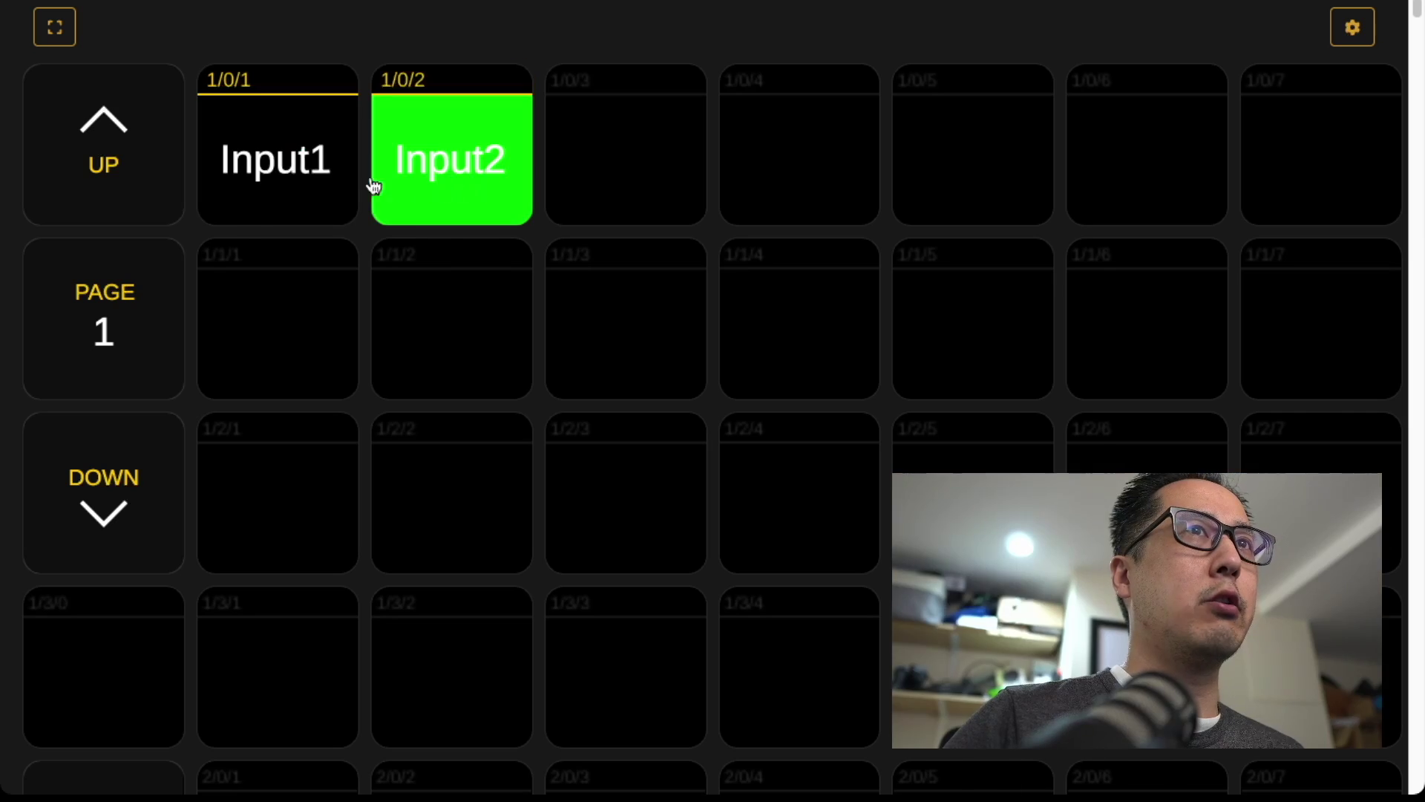
click(274, 191)
click(426, 190)
click(205, 169)
click(375, 158)
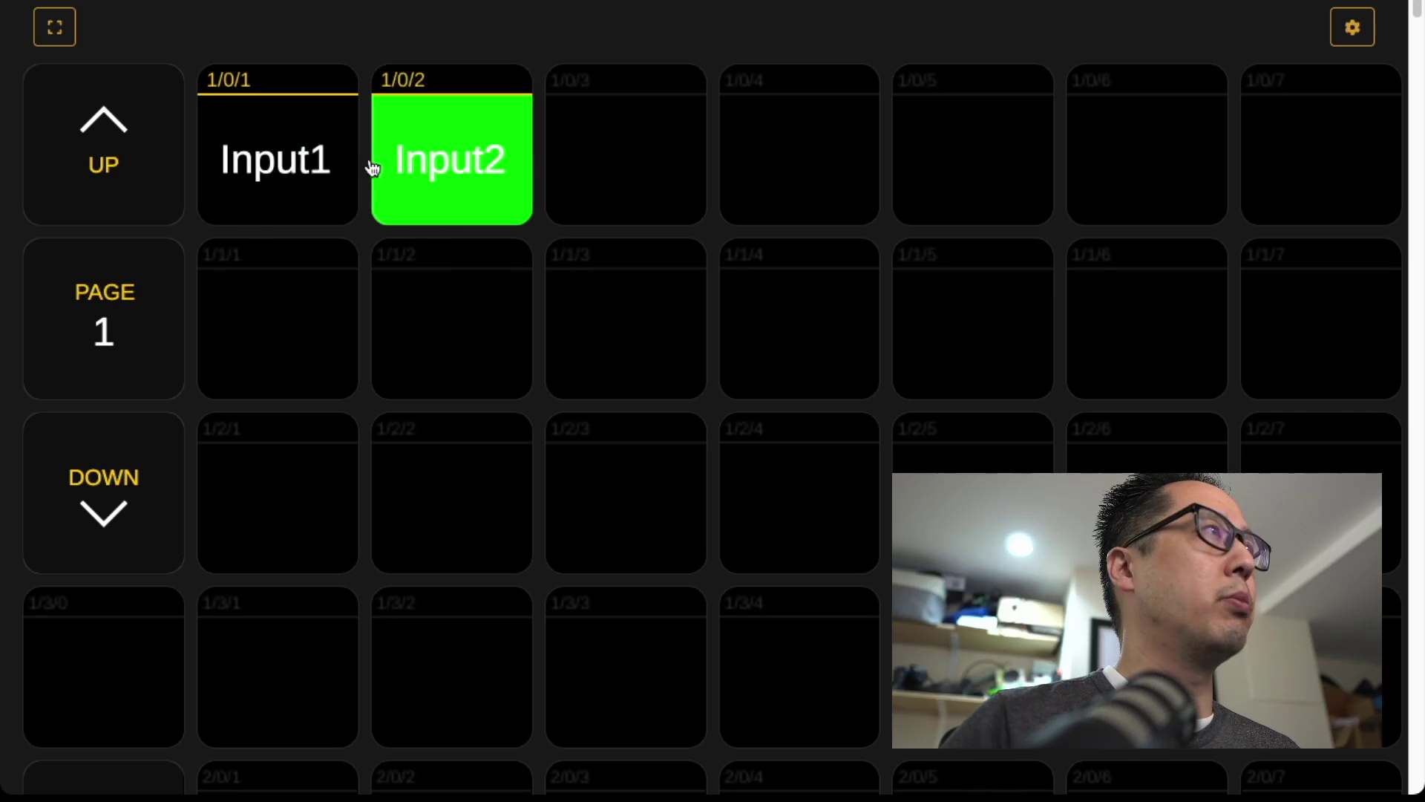
click(279, 153)
click(481, 186)
click(290, 164)
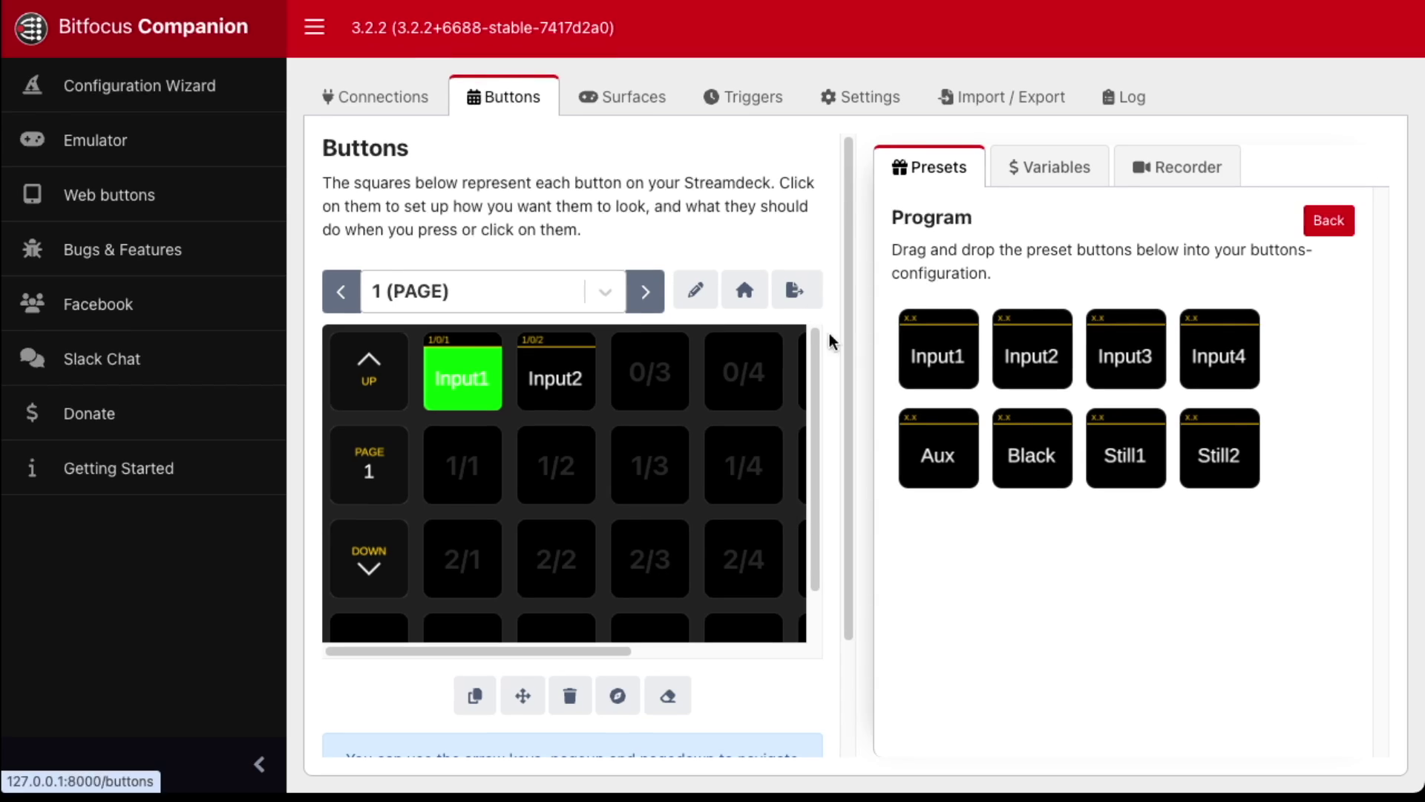
- Return to the GoStreamDeck preset categories and clear all buttons on page 1
click(1325, 221)
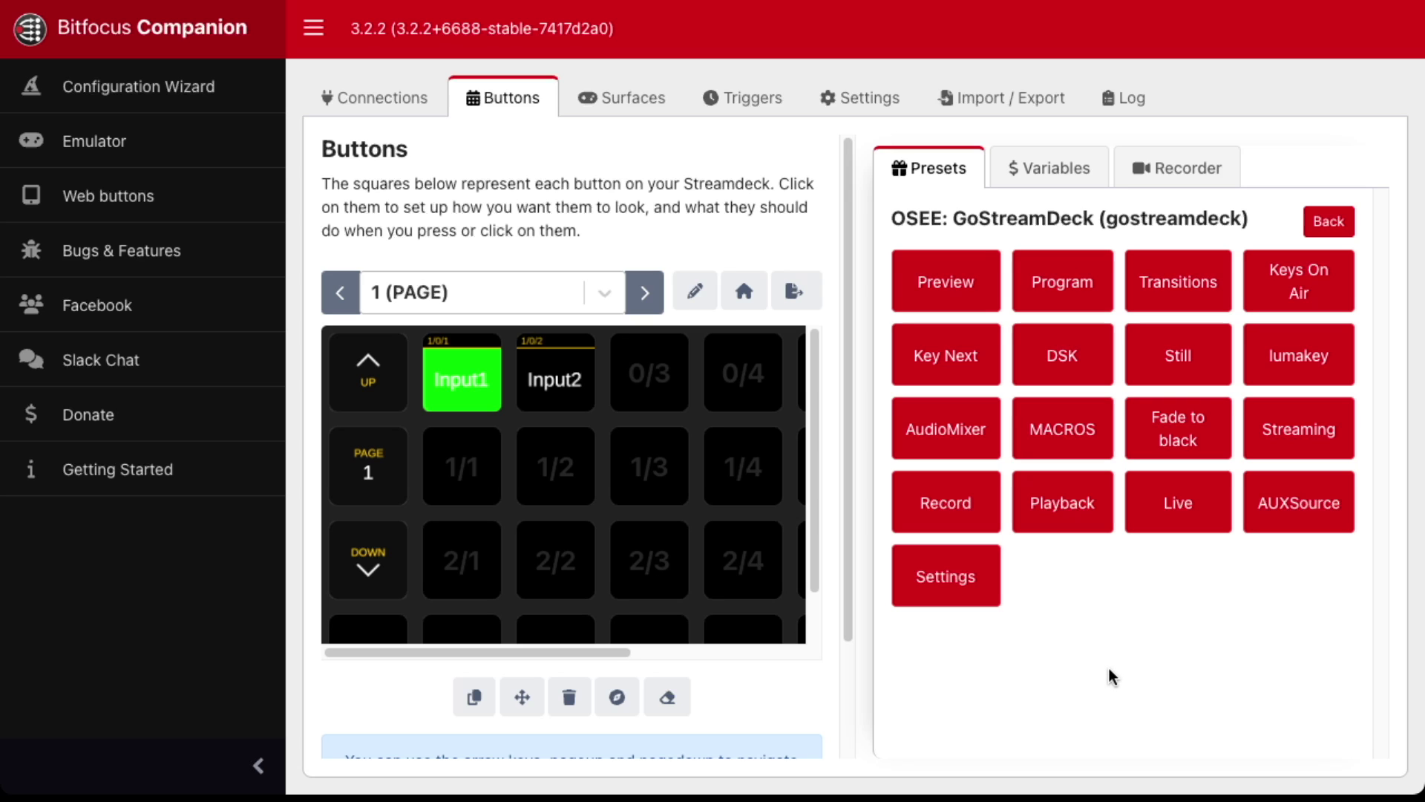
click(664, 698)
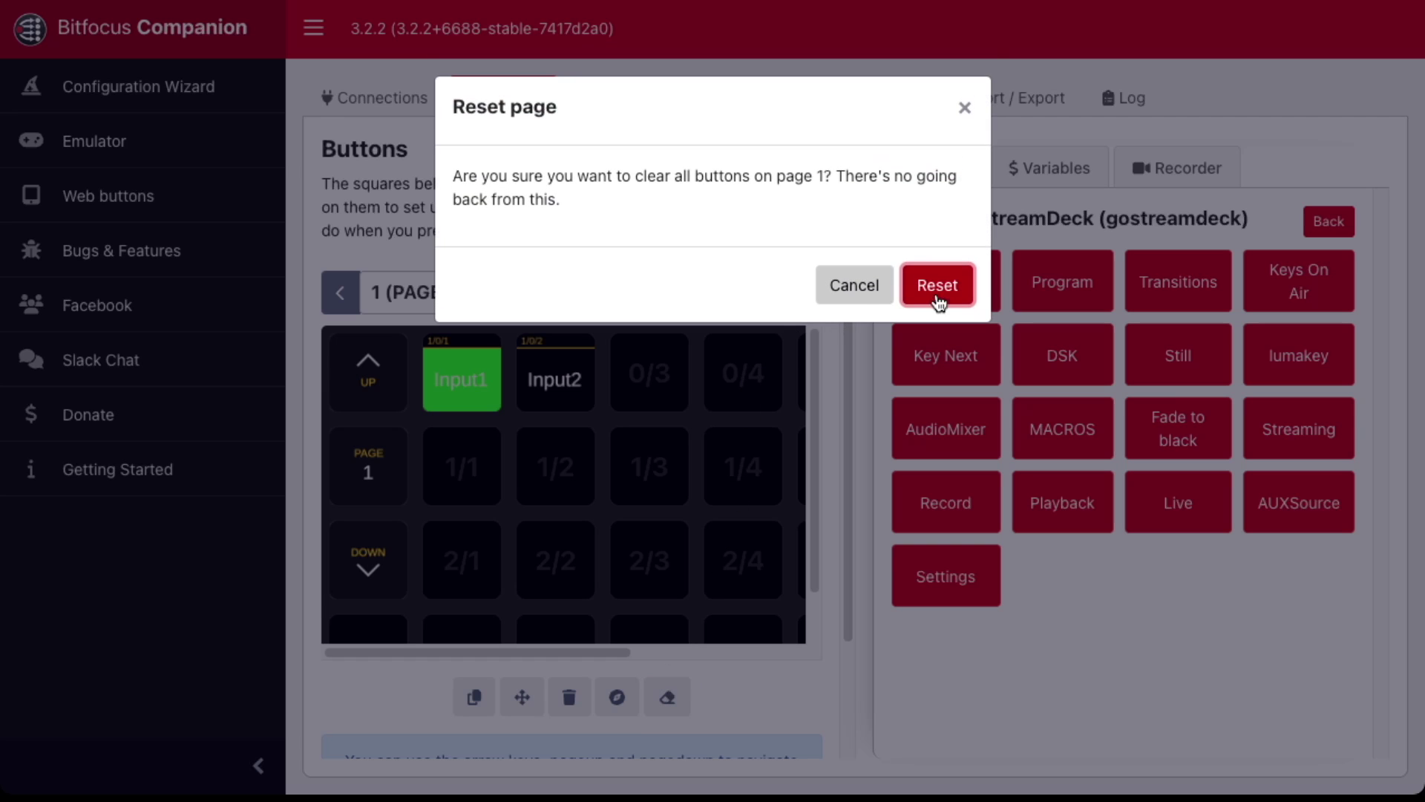
click(938, 288)
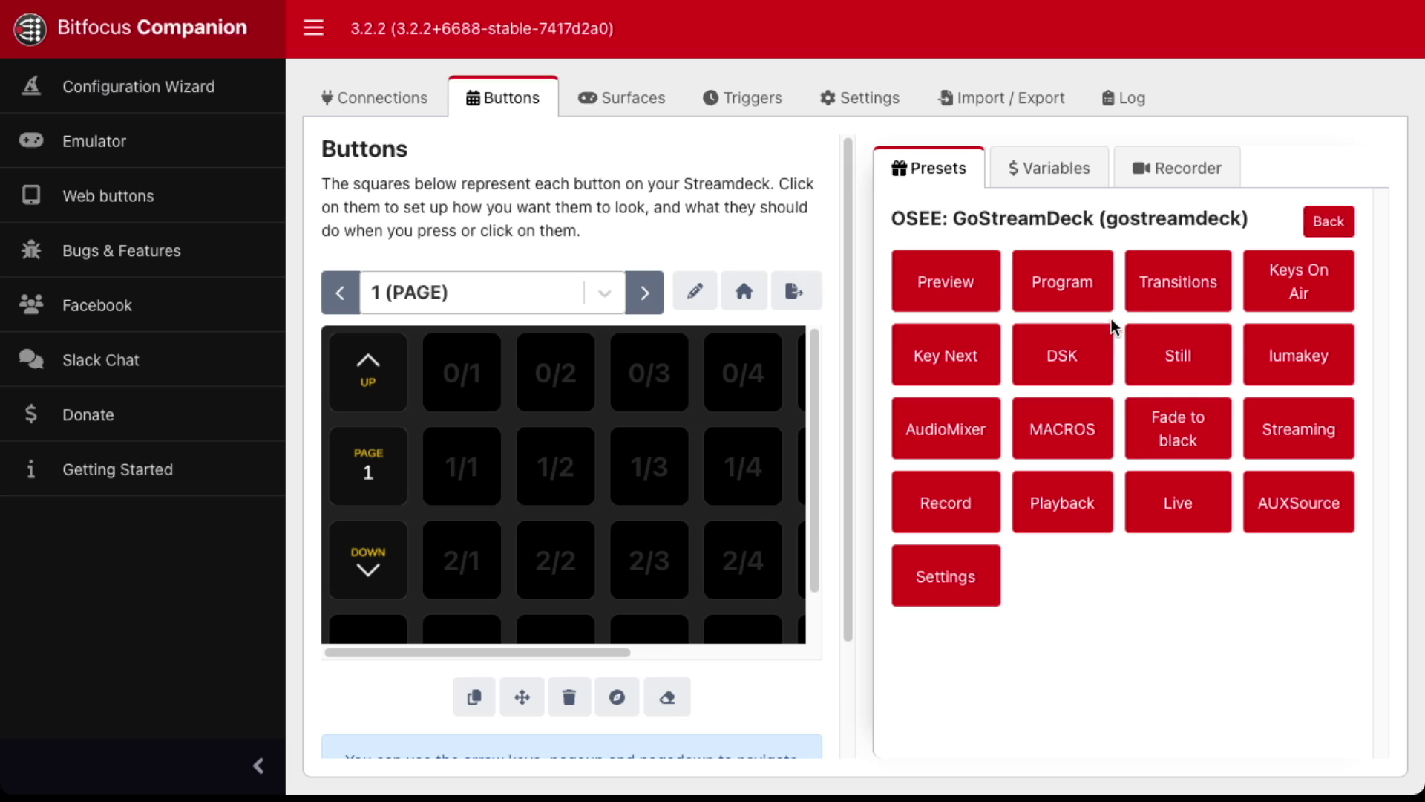
- Place the GoStreamDeck Preview presets Input1 and Input2 on buttons 0/1 and 0/2 of page 1
click(956, 280)
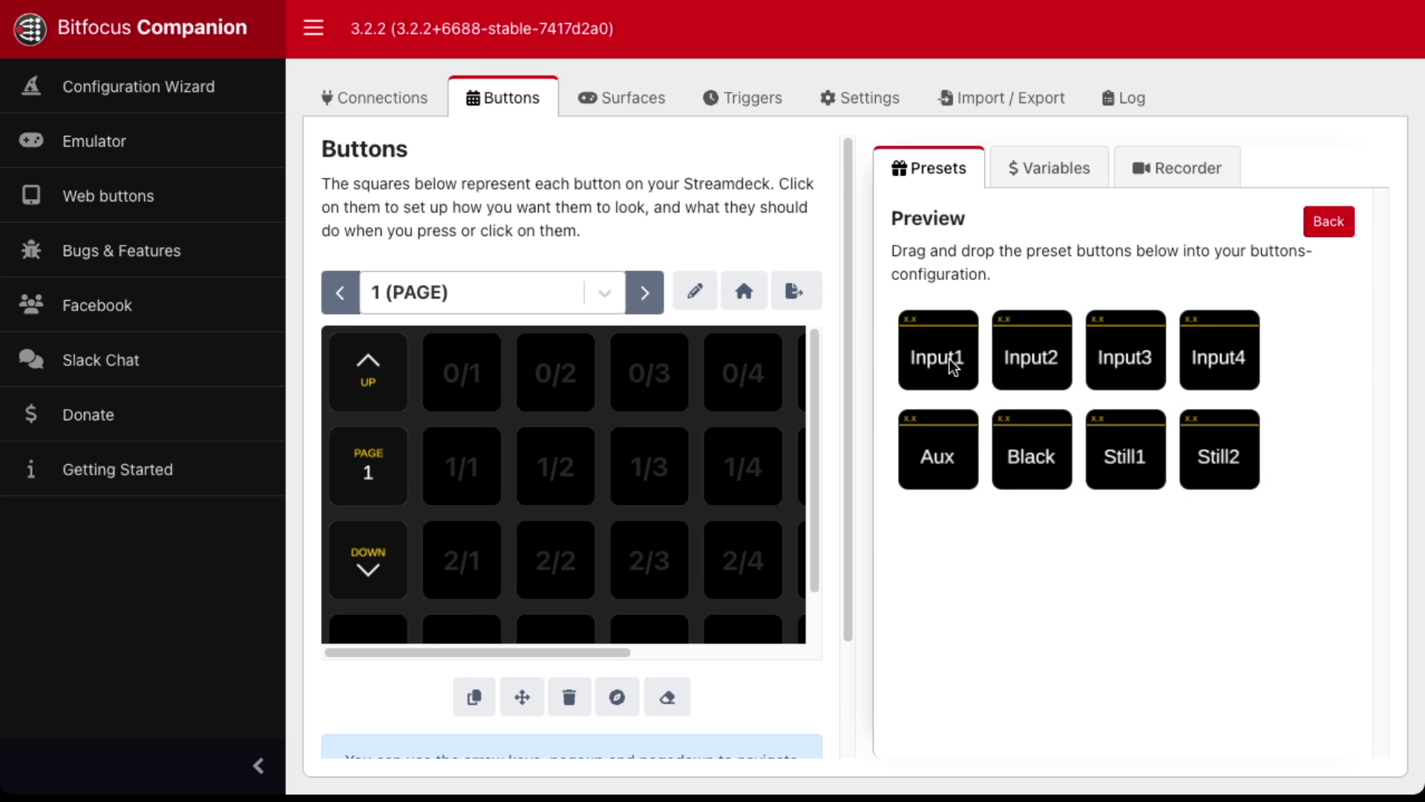
drag(947, 360, 460, 379)
drag(1045, 354, 573, 375)
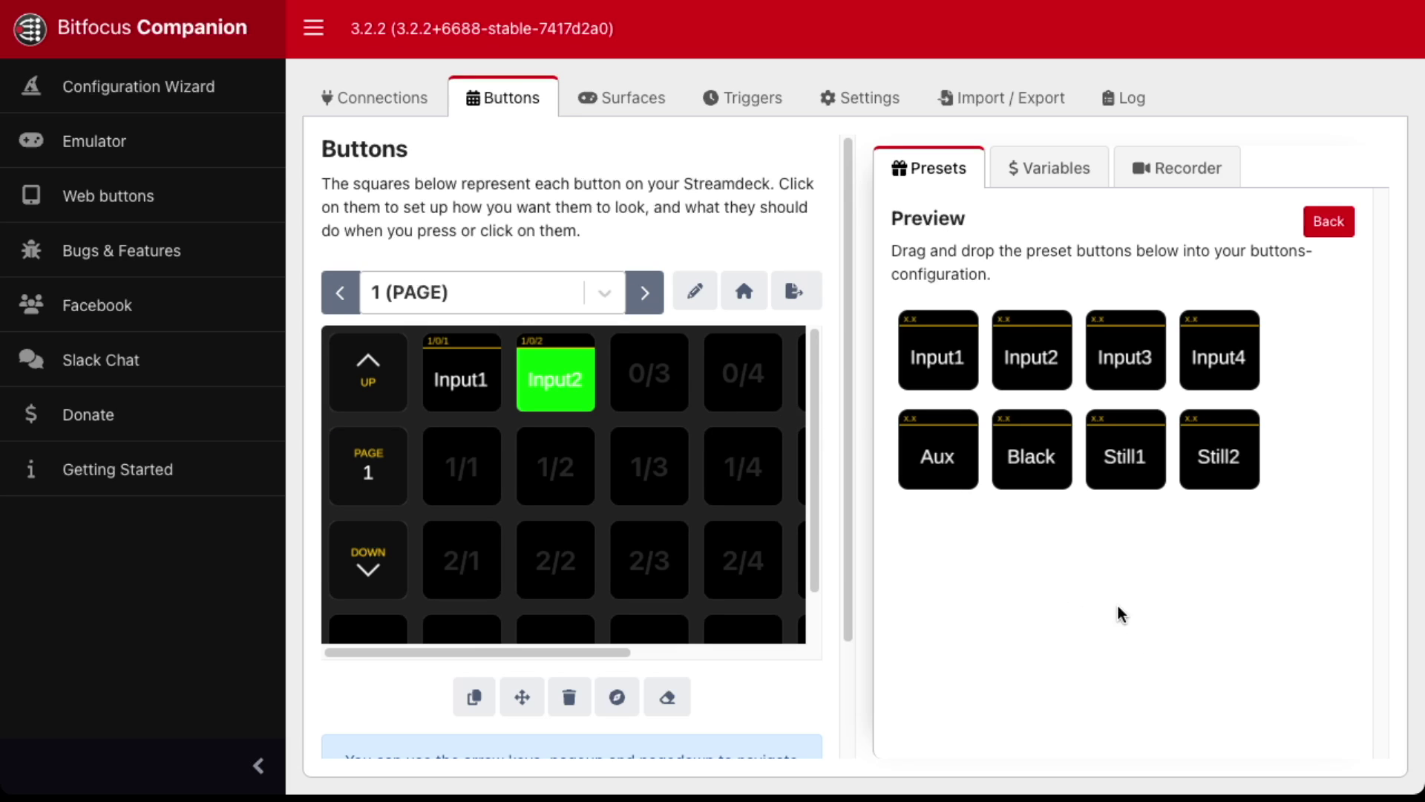
- Add the press action "gostreamdeck: Perform AUTO transition" to the Input1 button
click(455, 381)
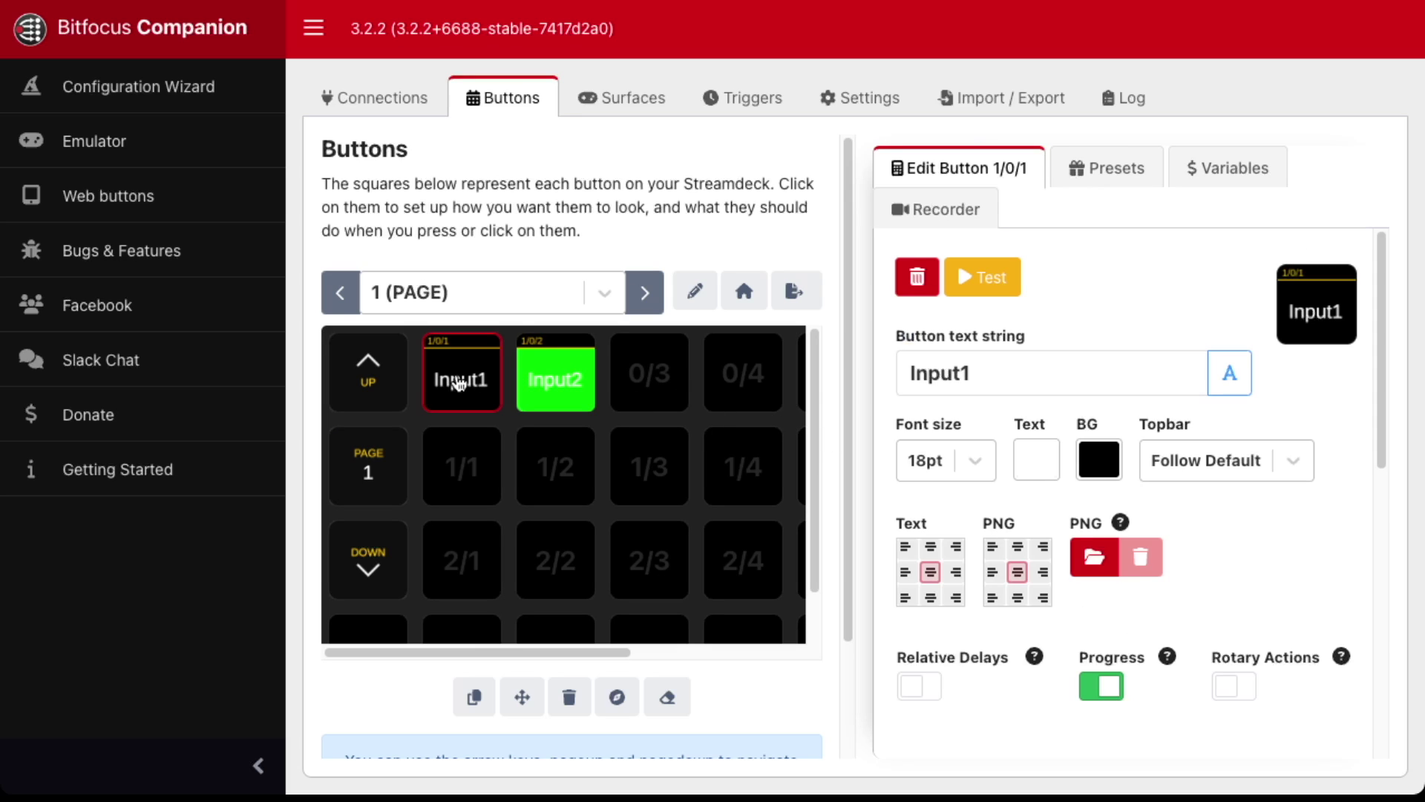
scroll(1114, 519, down, 5)
click(991, 571)
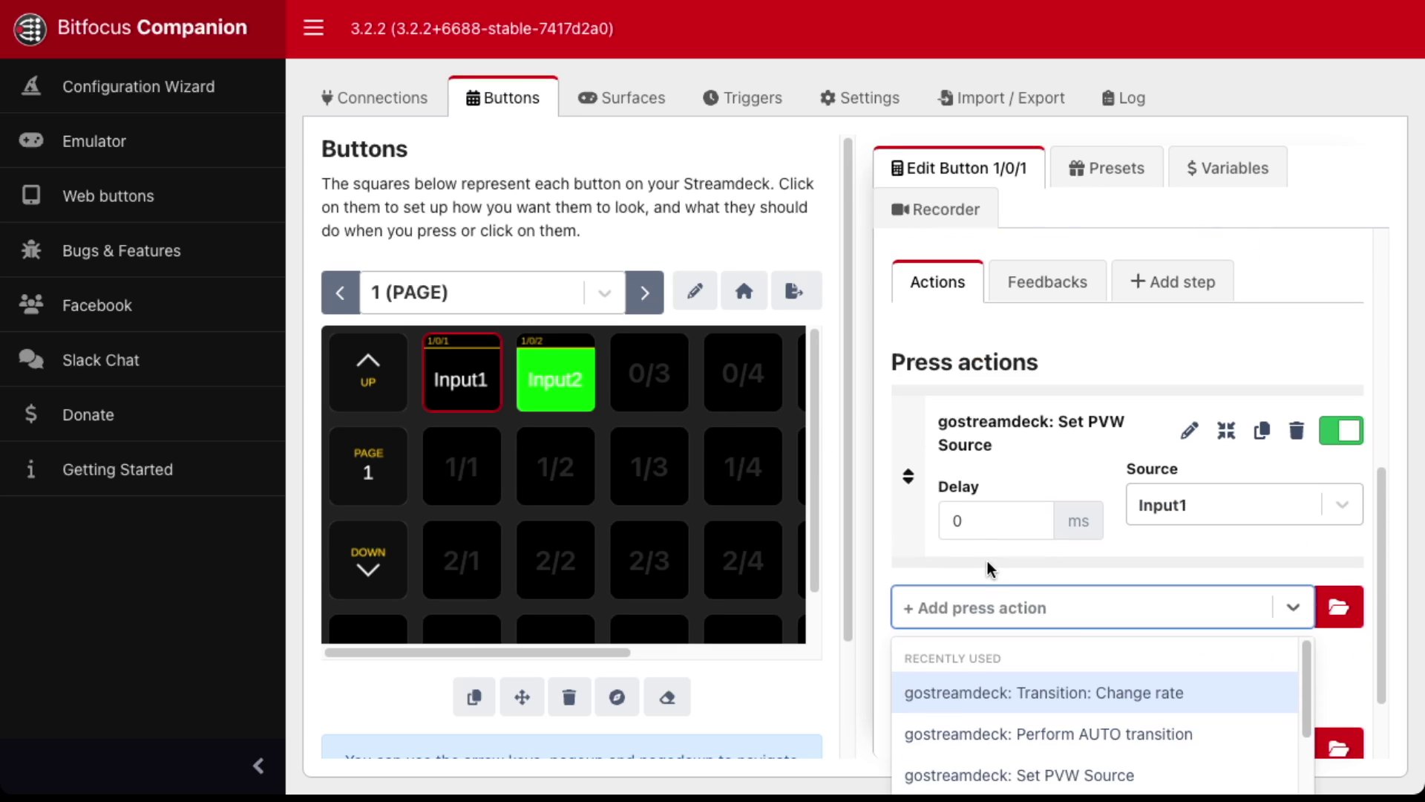
text(auto)
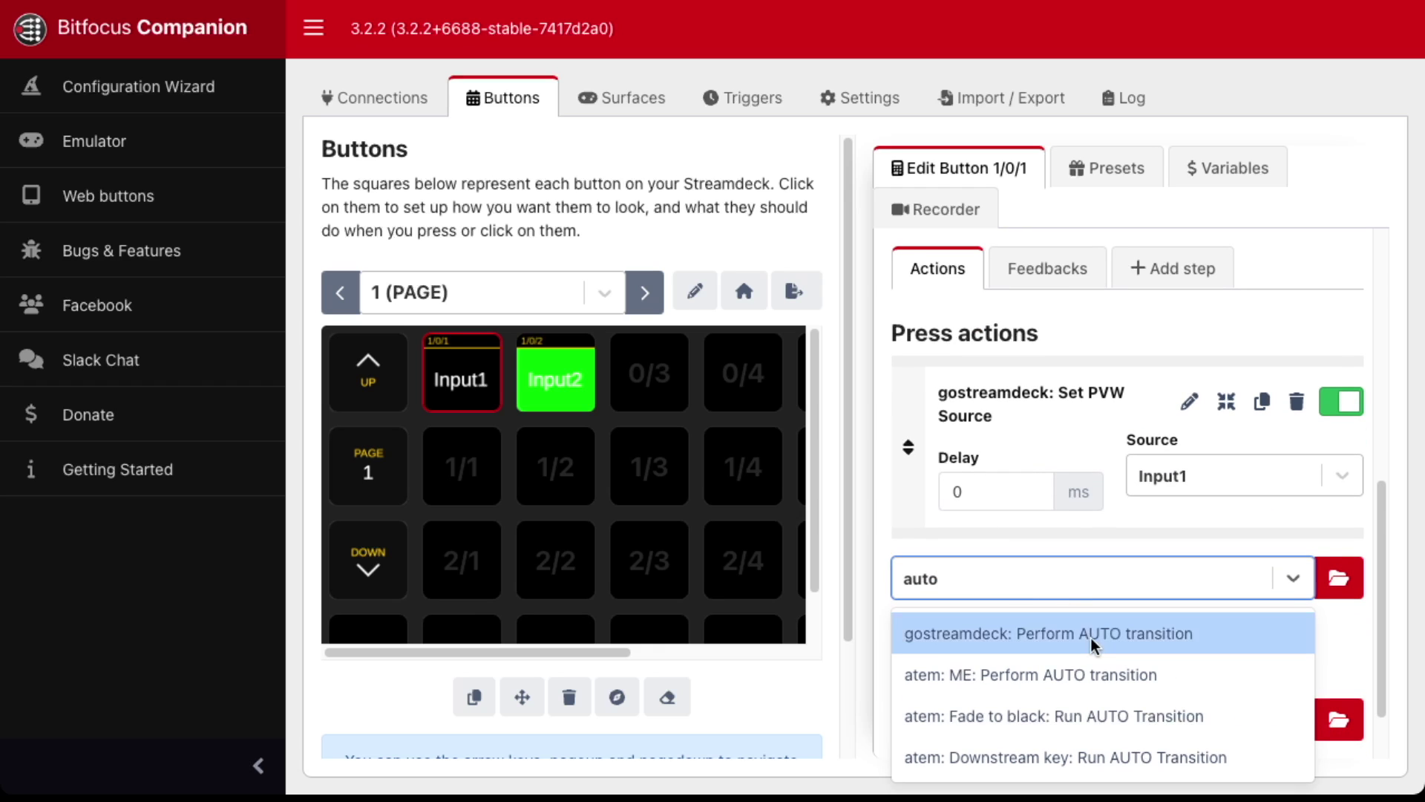
click(1089, 637)
- Add the press action "gostreamdeck: Perform AUTO transition" to the Input2 button
click(572, 399)
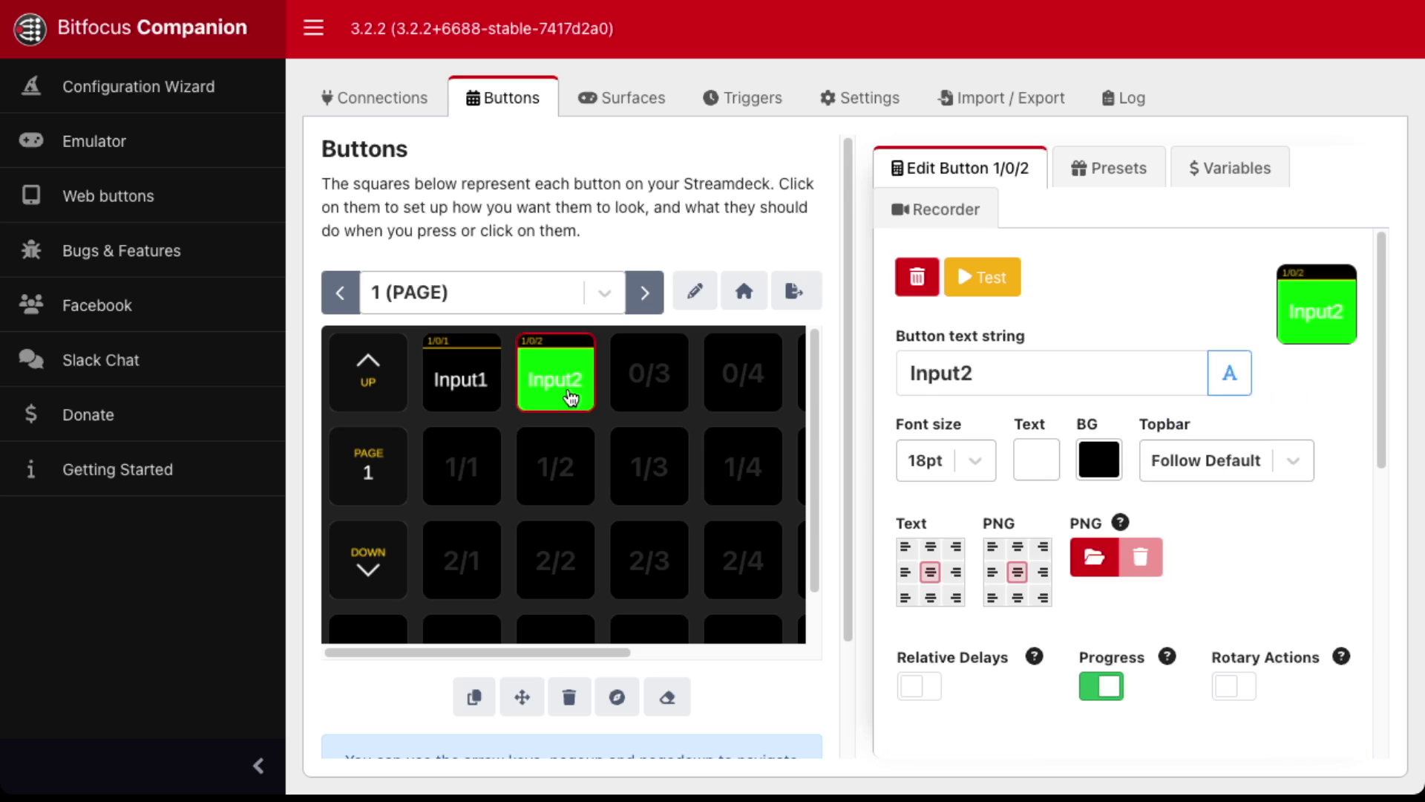
scroll(1147, 579, down, 5)
scroll(1111, 570, down, 1)
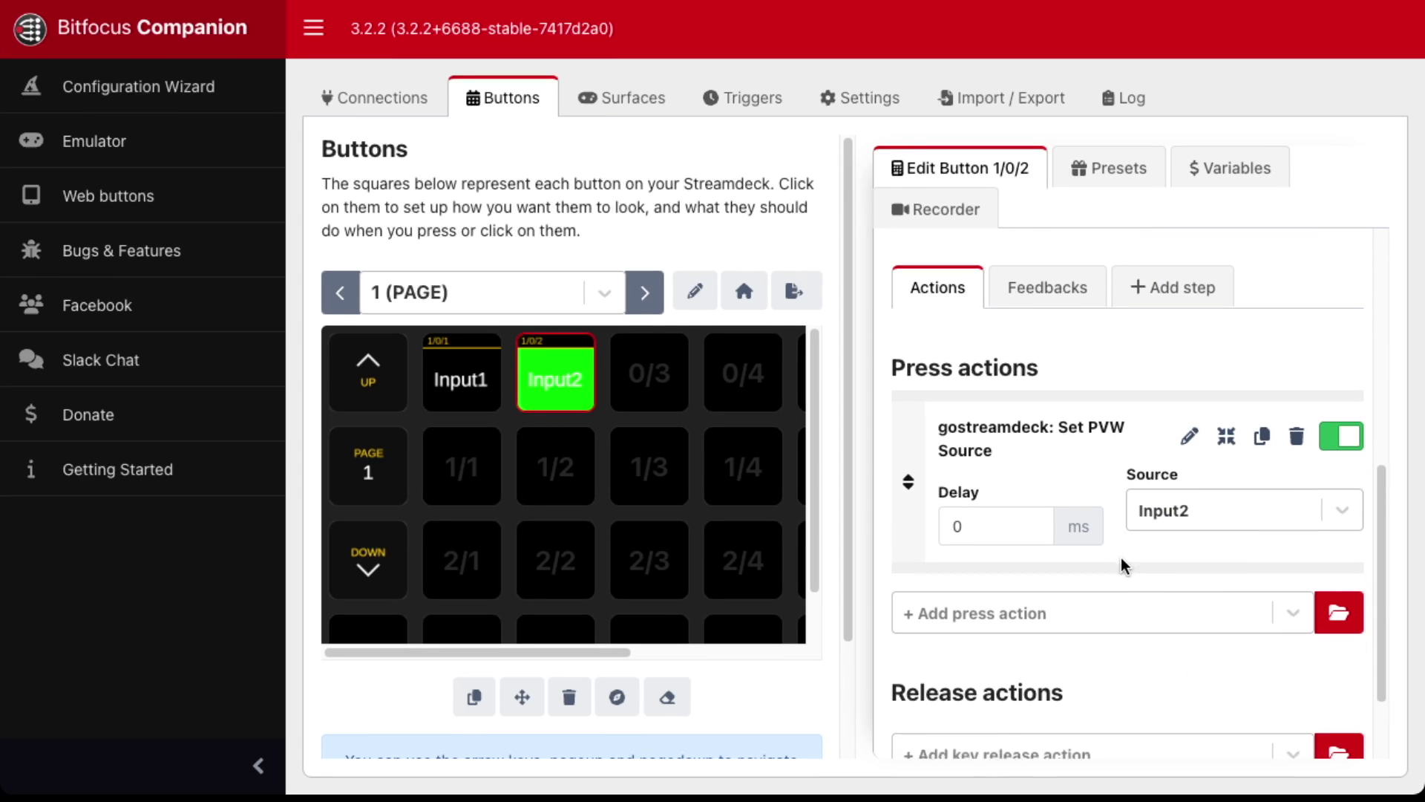
click(1090, 582)
click(1115, 669)
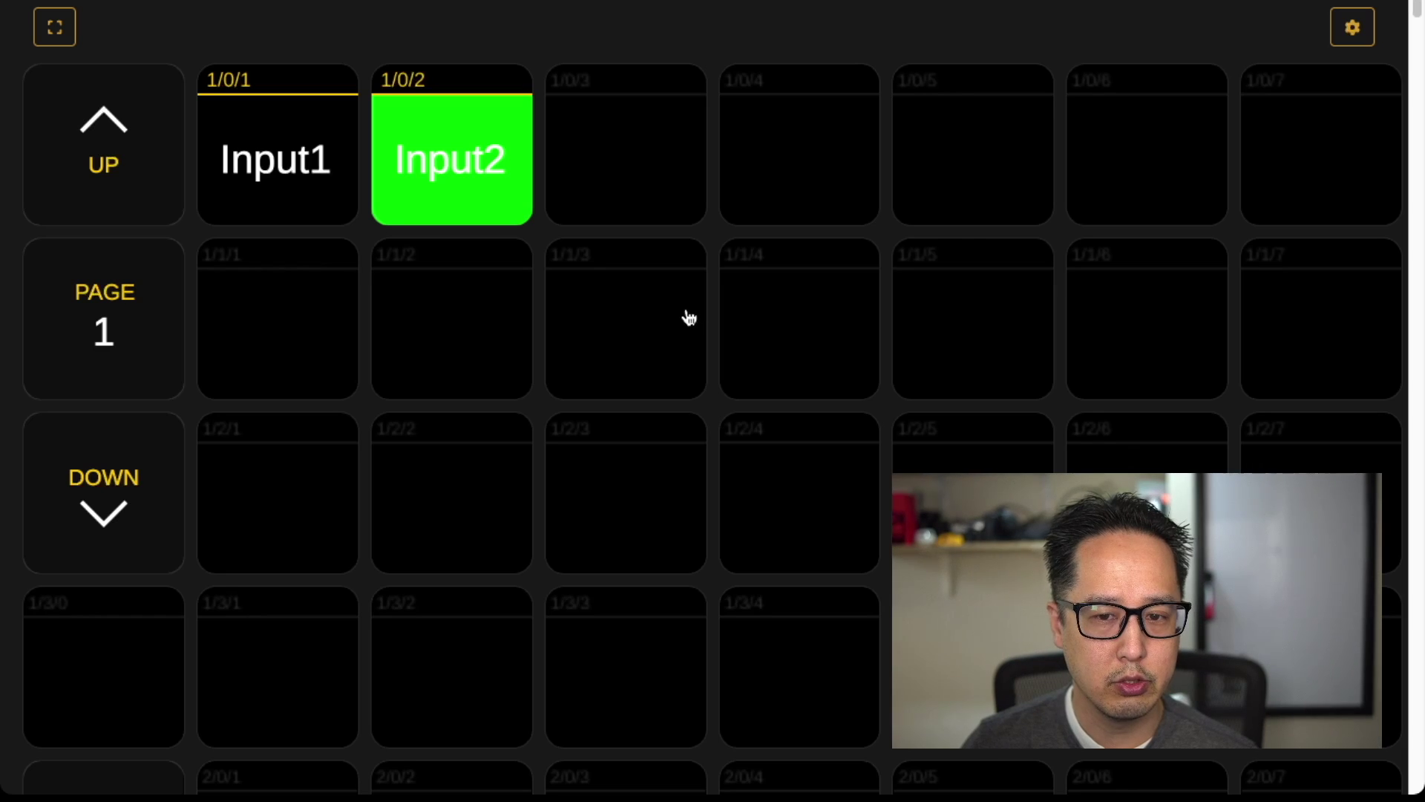
- Test the auto transitions in the web buttons view by switching between Input1 and Input2
click(232, 169)
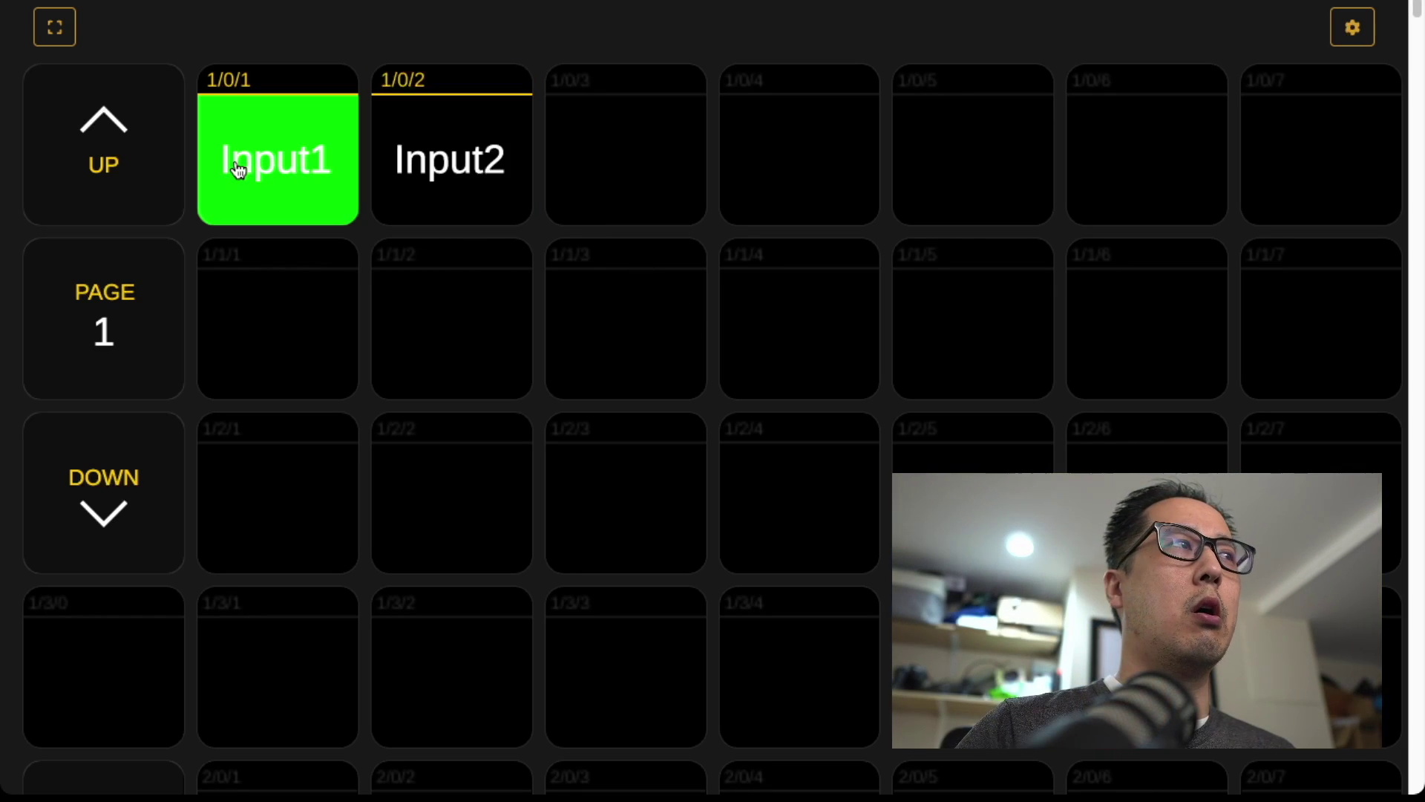
click(290, 153)
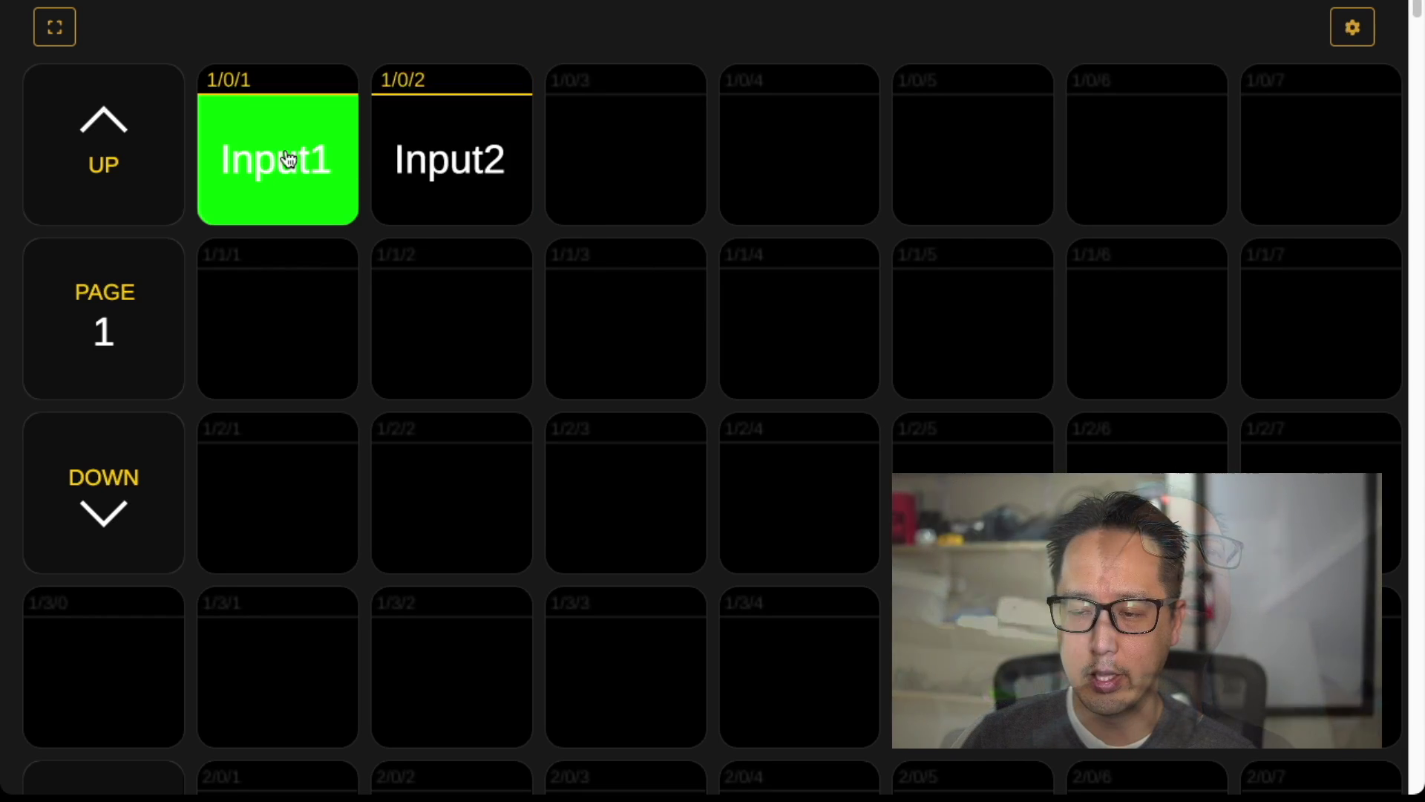
click(438, 150)
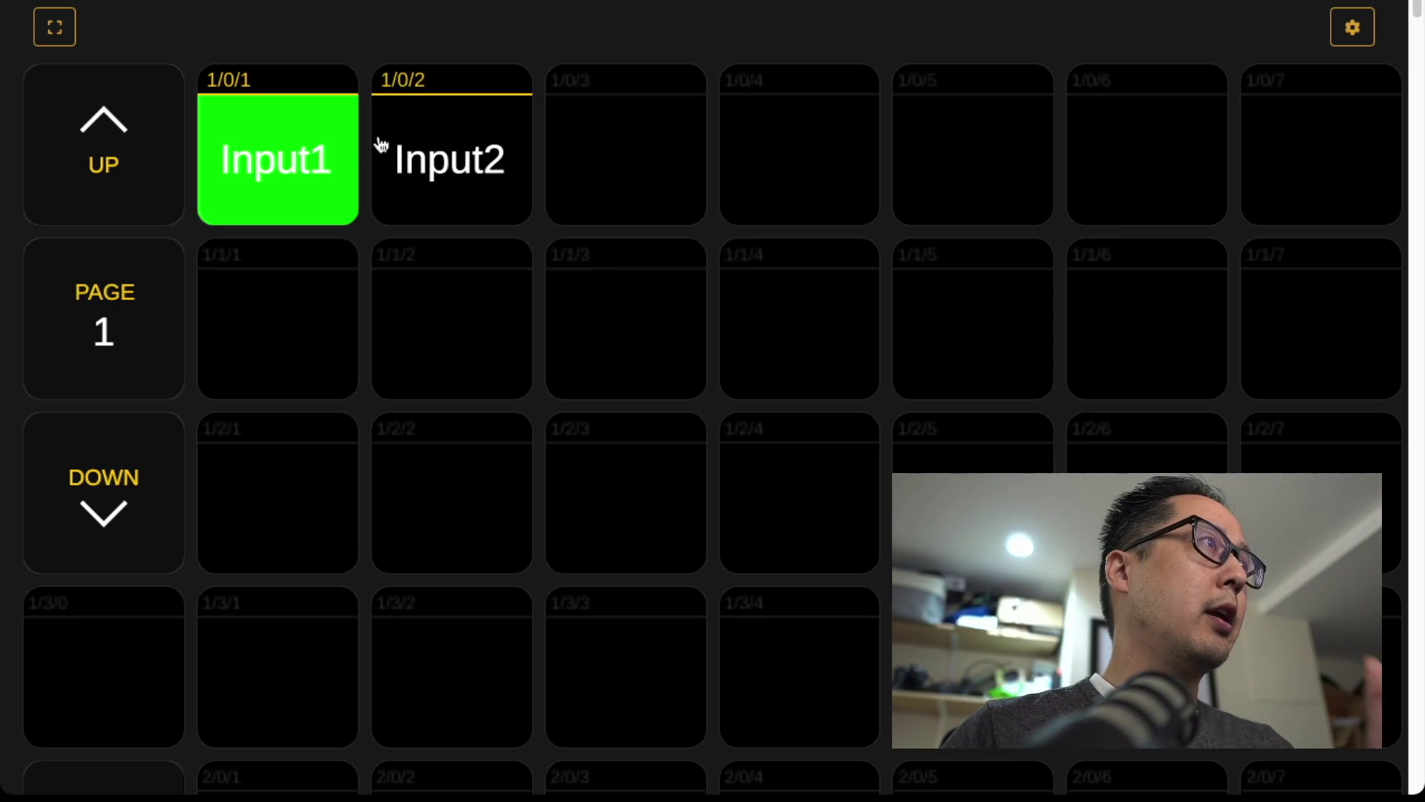
click(330, 162)
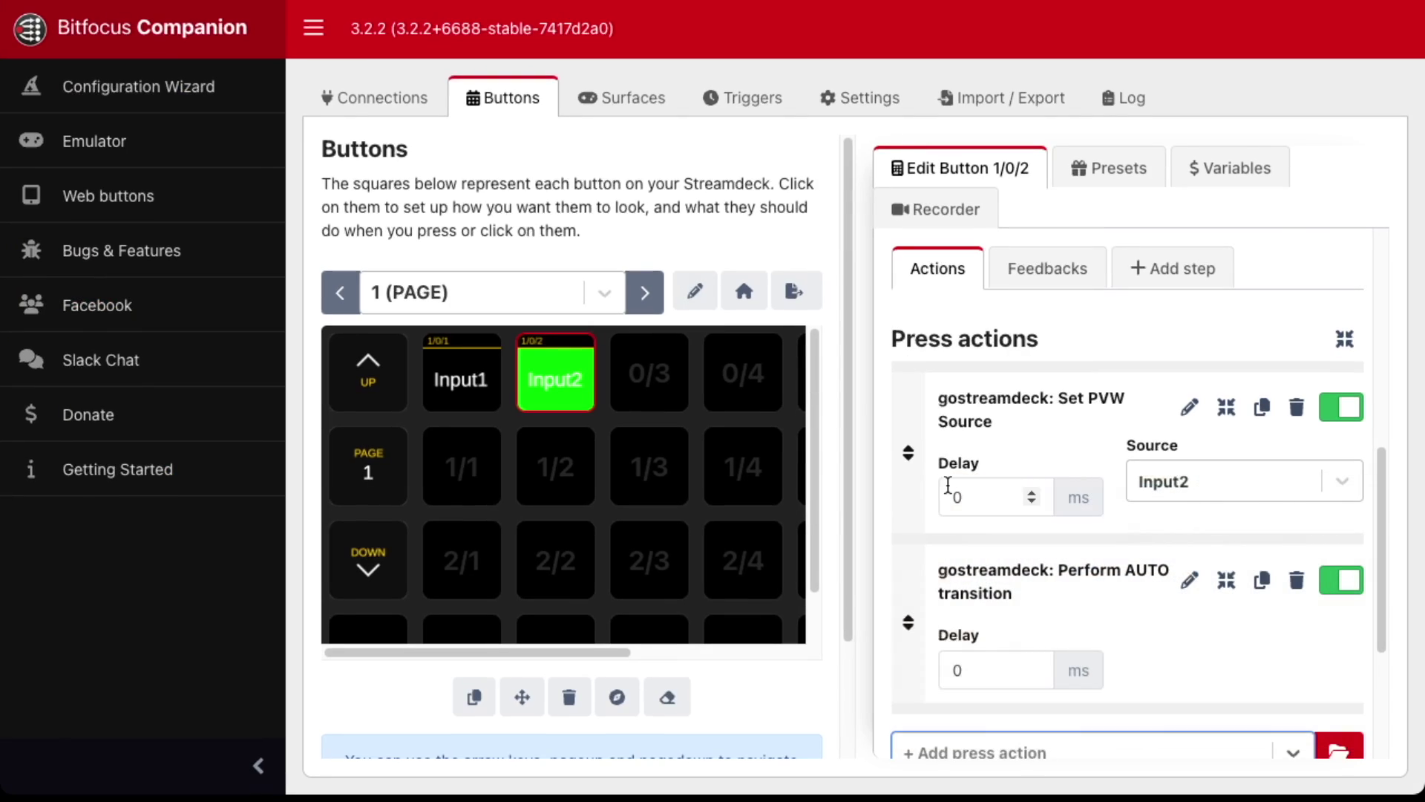
- Add the press action "gostreamdeck: Transition: Change rate" to the Input1 button
click(456, 390)
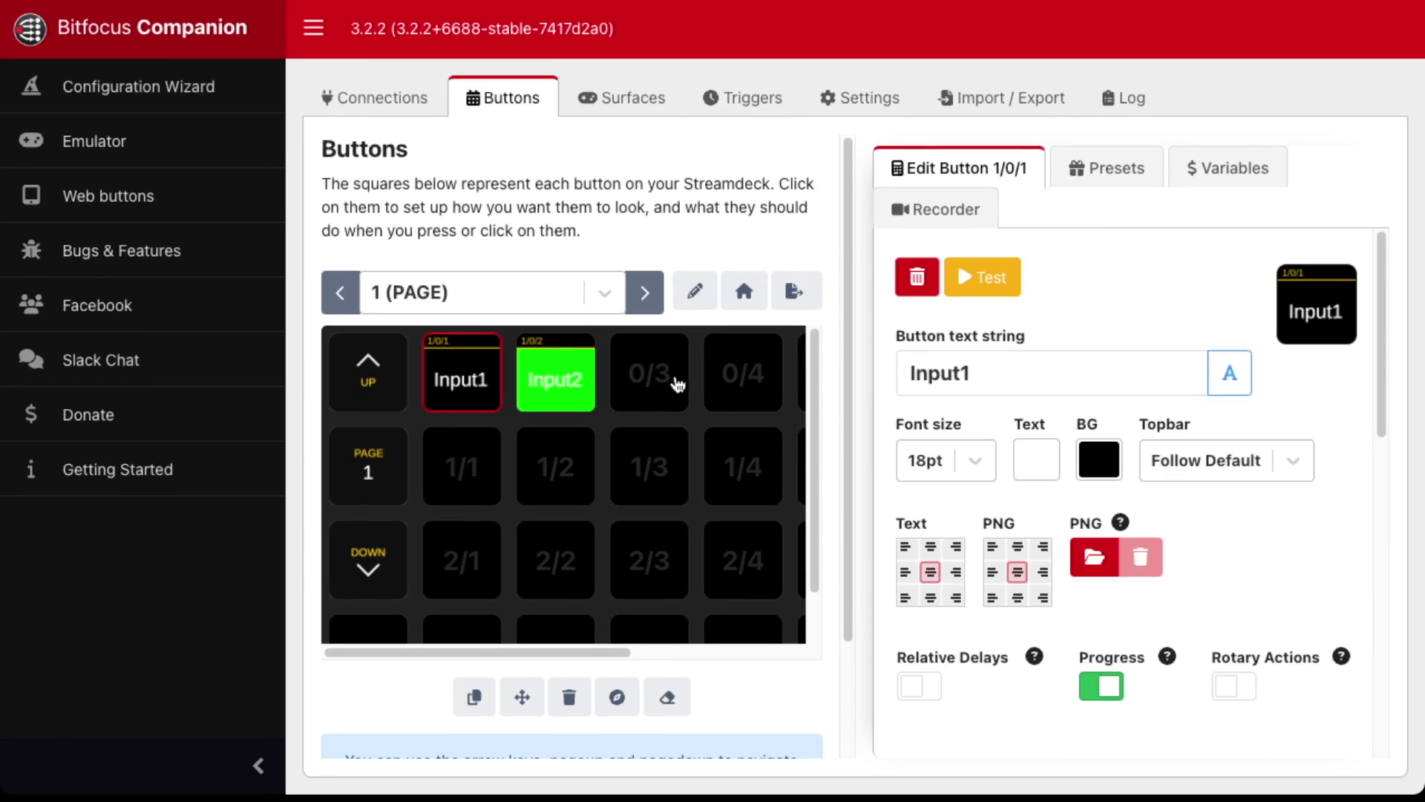
scroll(1088, 409, down, 6)
scroll(1102, 497, down, 2)
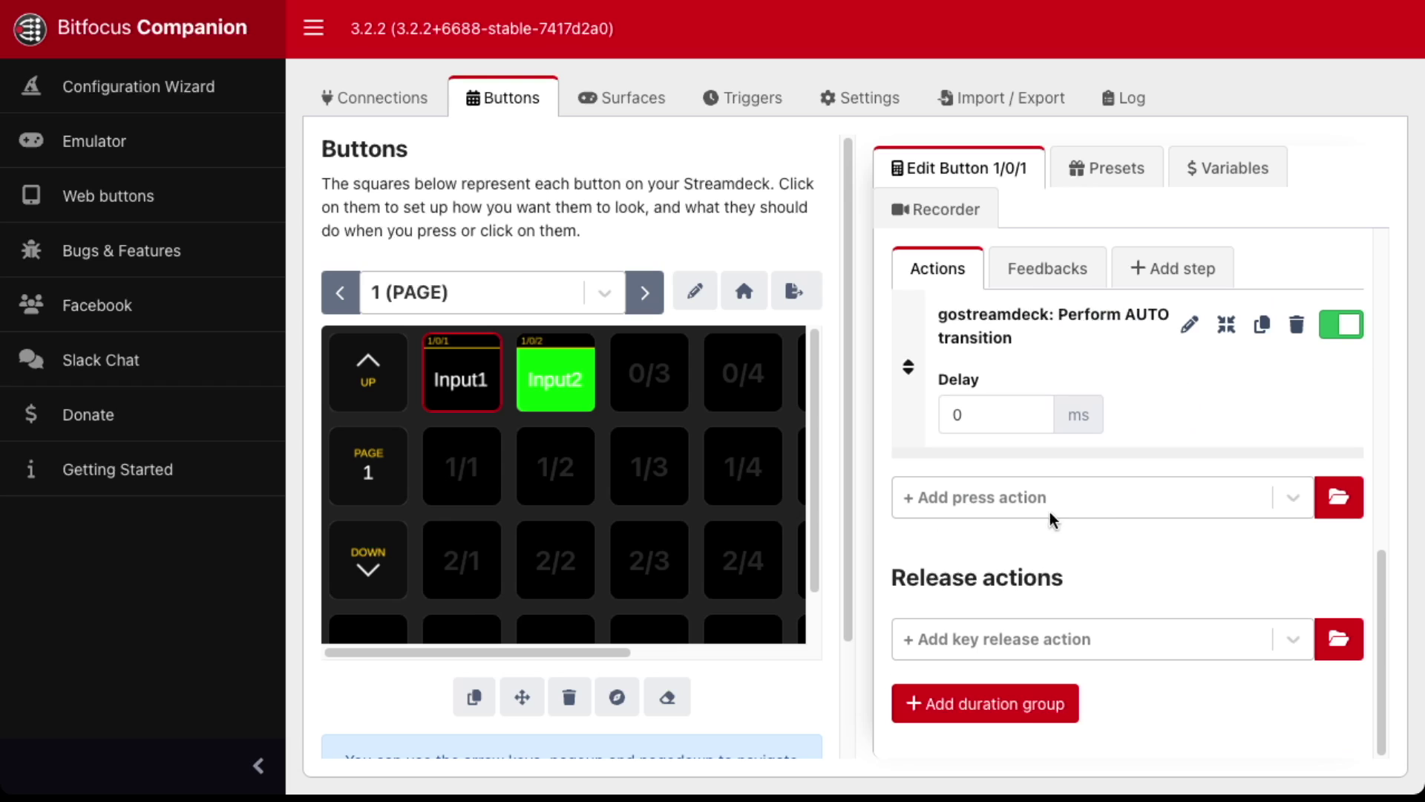
click(1036, 496)
text(rate)
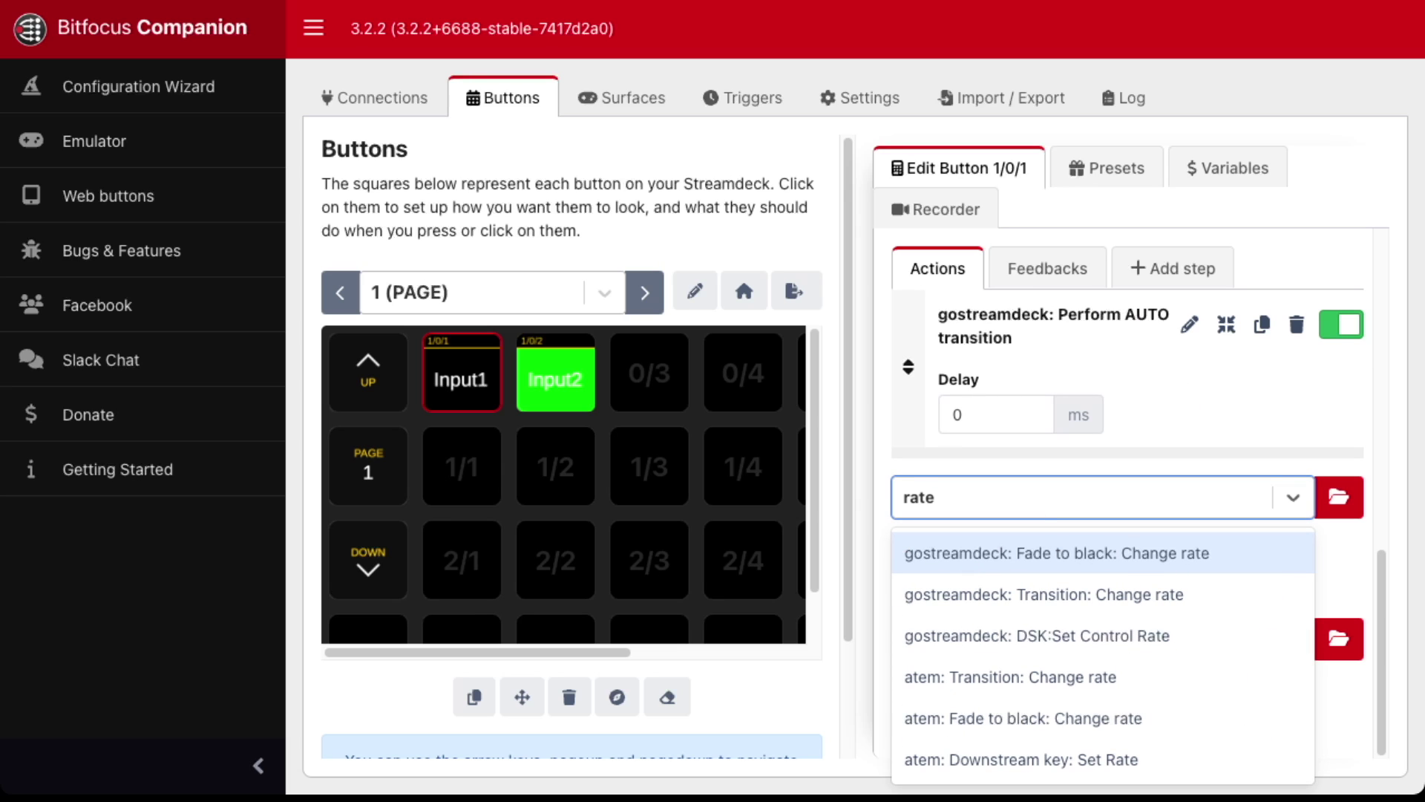
click(1072, 594)
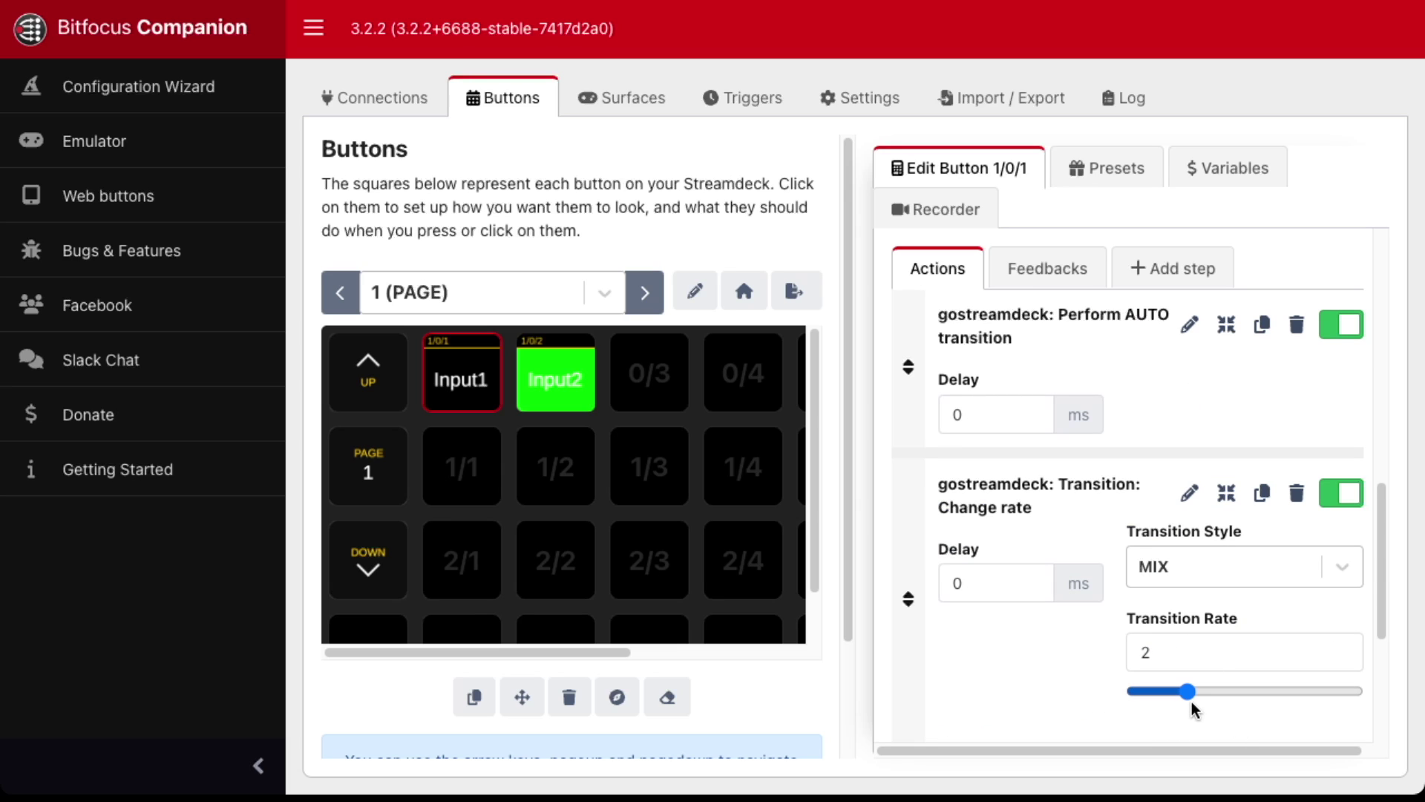
- Set the Input1 button's MIX transition rate to 0.5 and move the Change rate action above Perform AUTO transition
drag(1187, 691, 1147, 692)
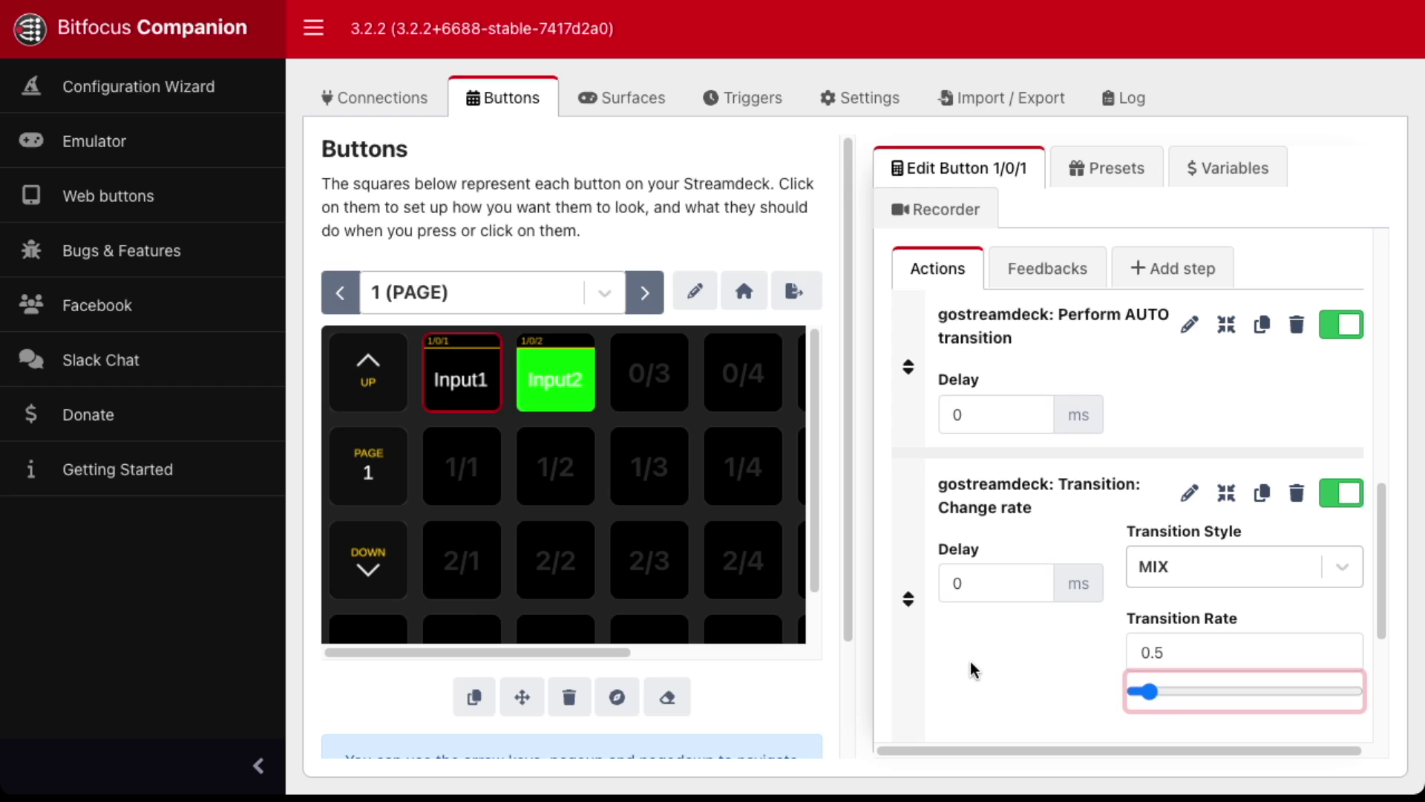
click(908, 600)
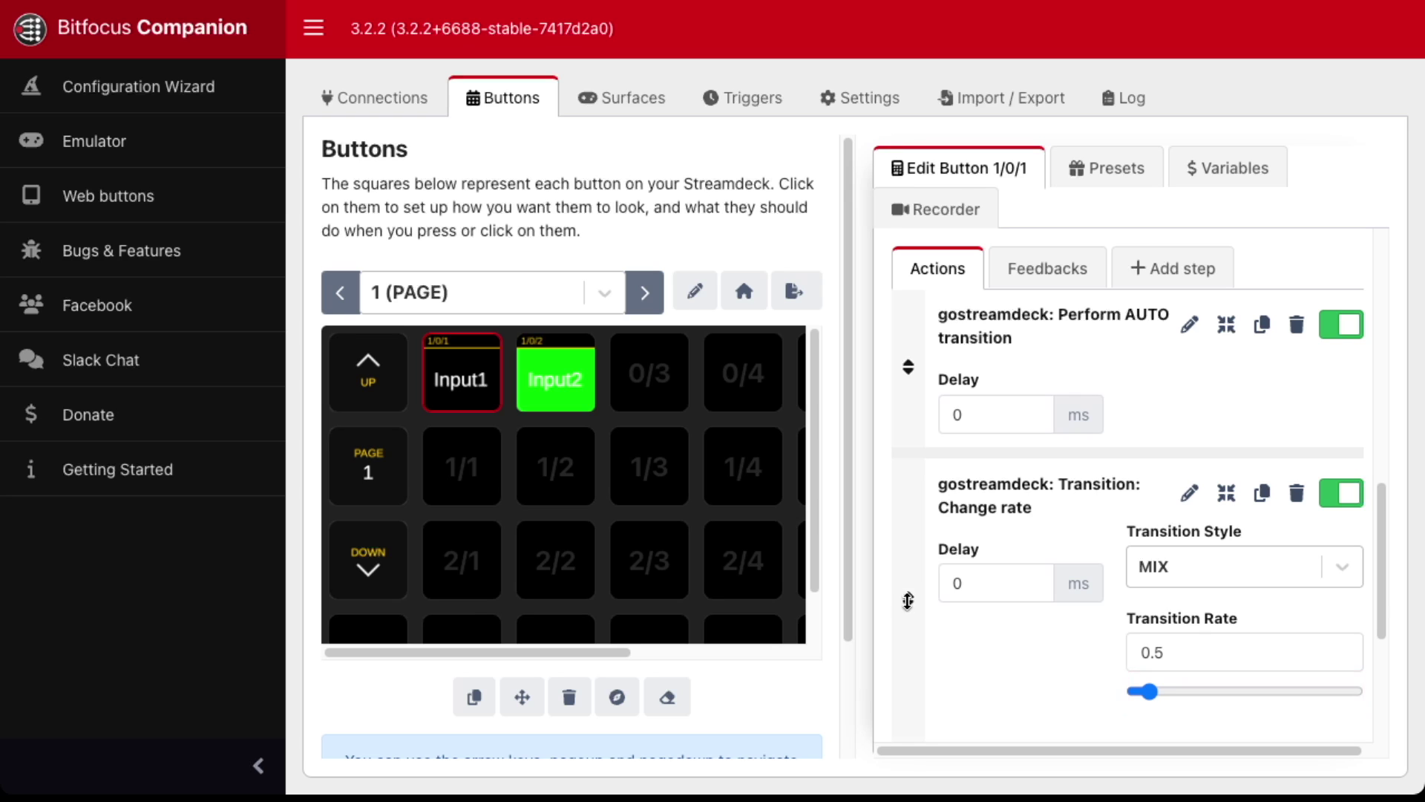
drag(907, 600, 1050, 538)
scroll(1023, 643, up, 3)
scroll(1021, 644, down, 6)
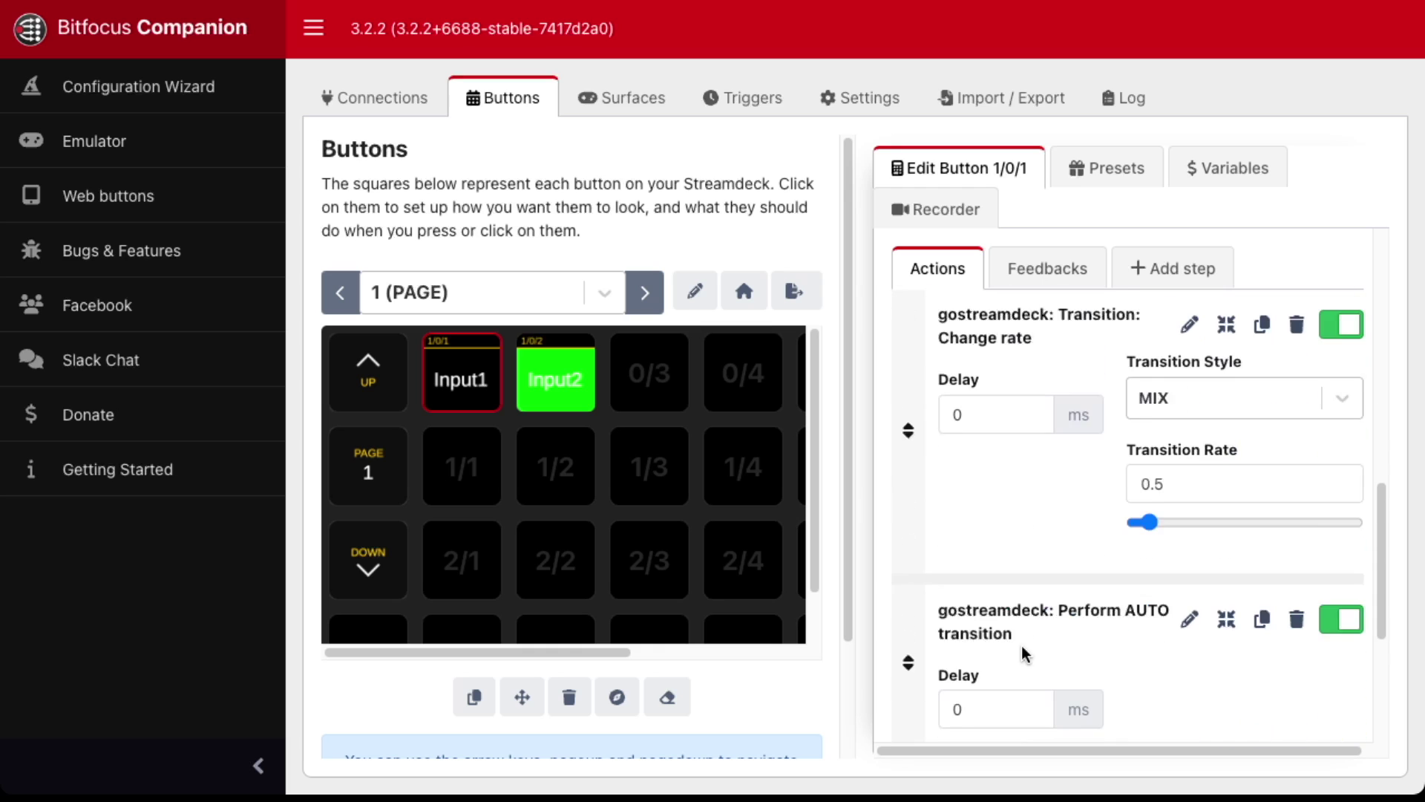
scroll(1017, 652, up, 1)
scroll(1017, 652, up, 1)
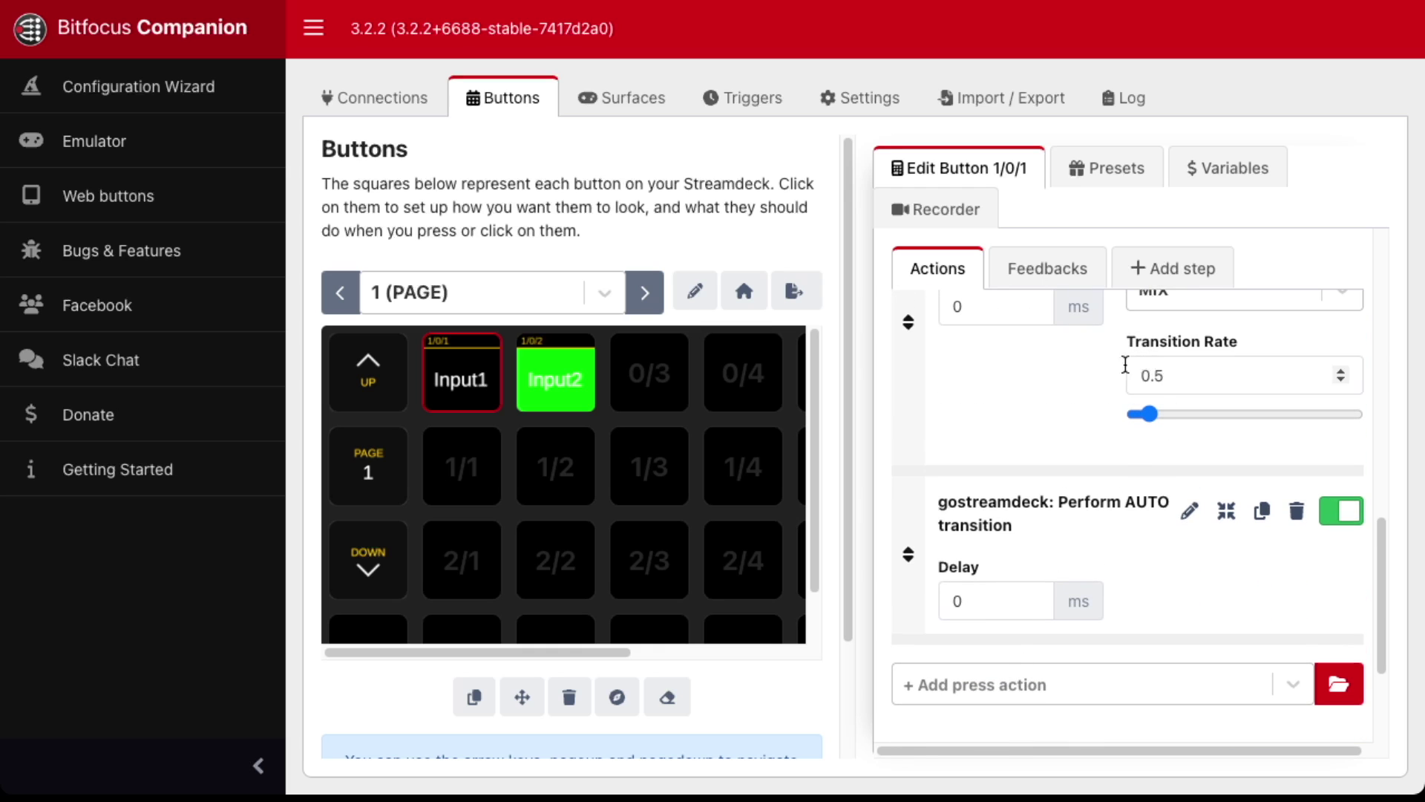
scroll(1129, 364, up, 1)
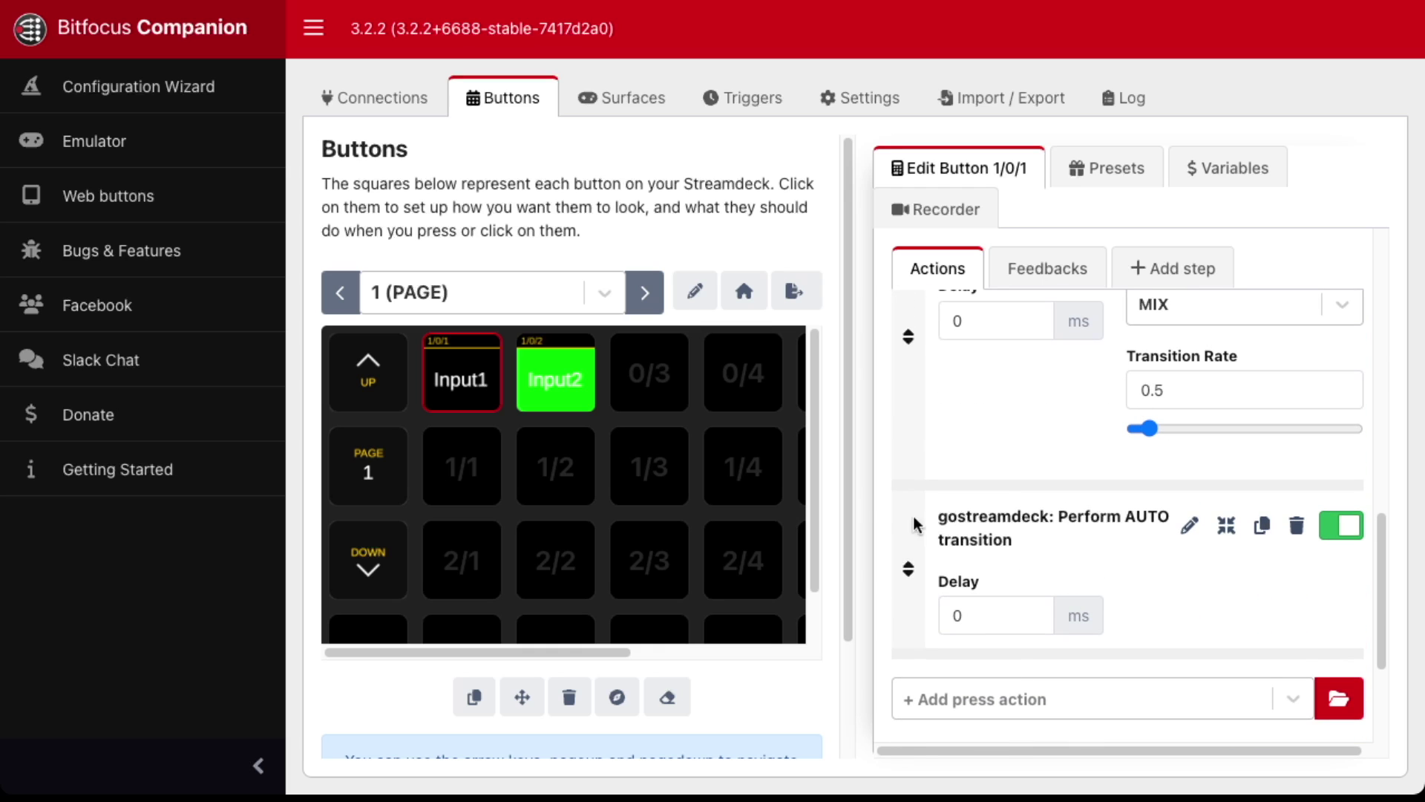
- Add the press action "gostreamdeck: Transition: Change rate" to the Input2 button with the MIX transition rate set to 0.5
click(540, 375)
scroll(1042, 475, down, 2)
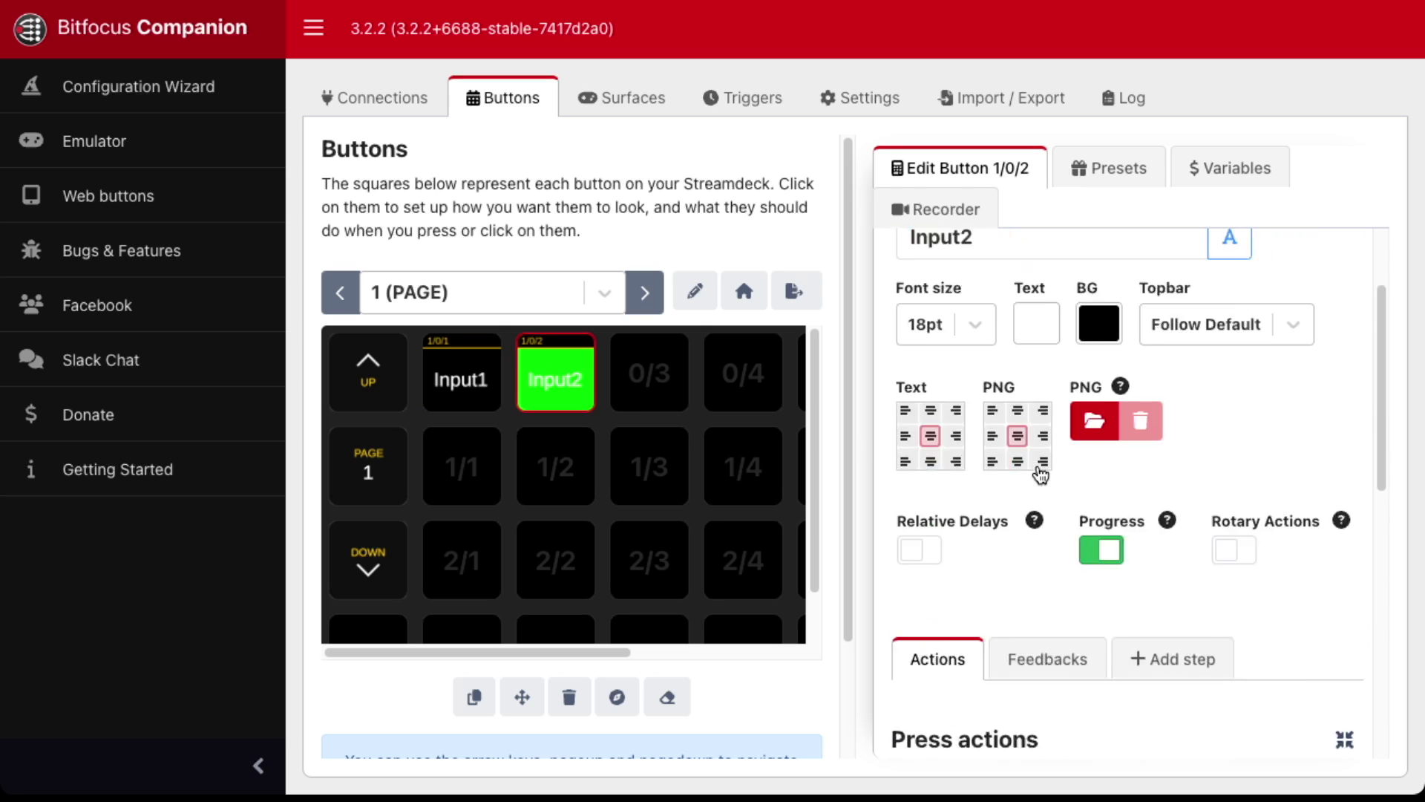
scroll(1041, 475, down, 6)
click(962, 634)
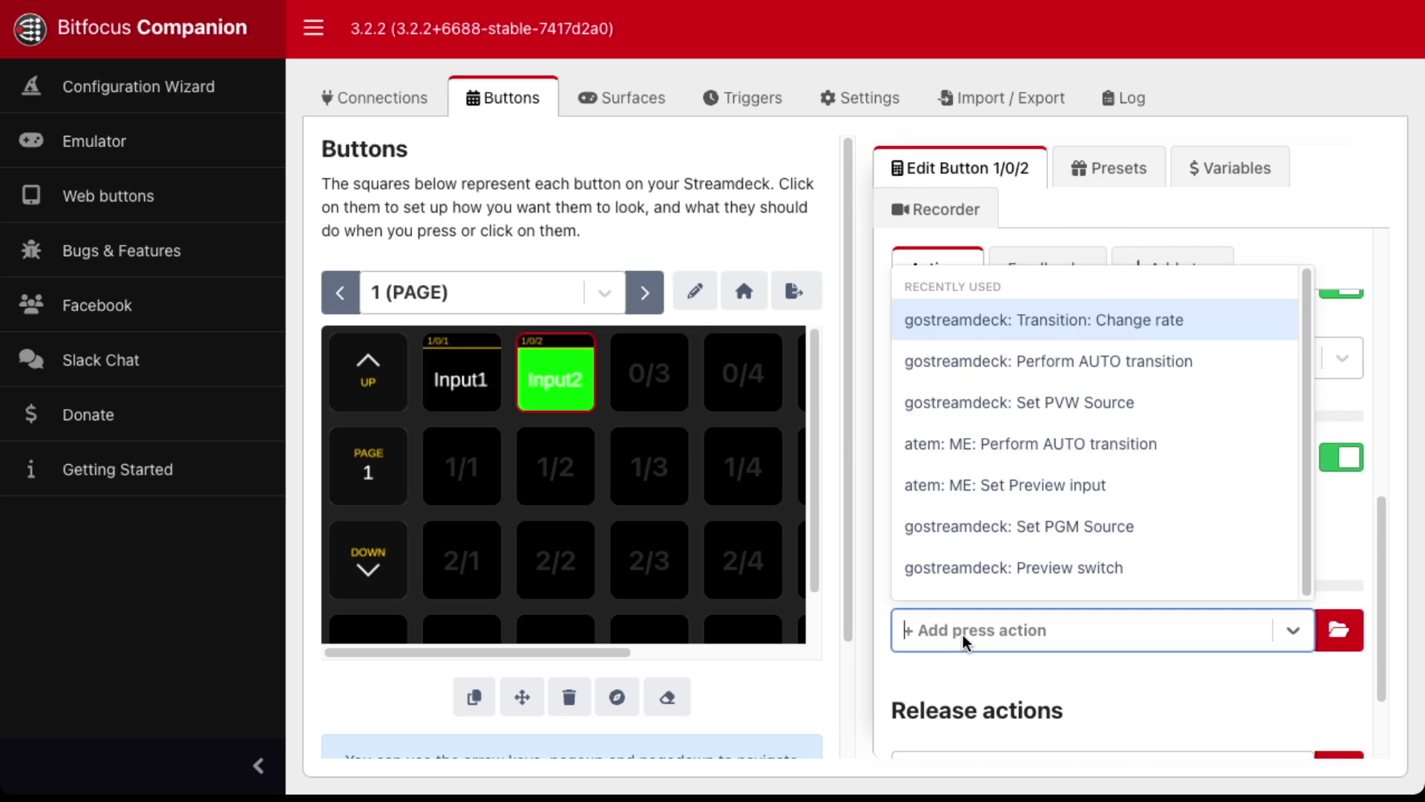
click(1023, 332)
scroll(1103, 661, down, 1)
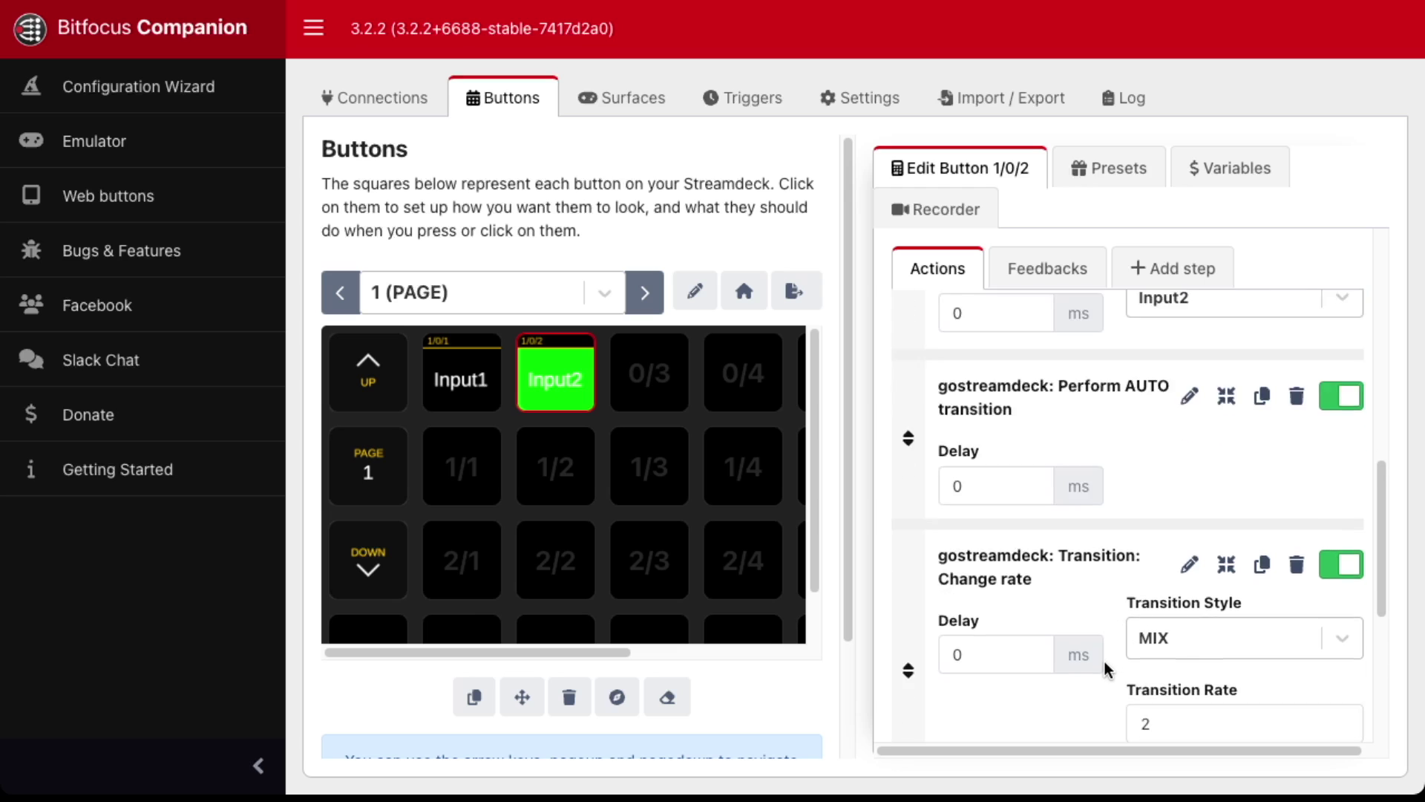
scroll(1103, 661, down, 1)
drag(1184, 689, 1105, 676)
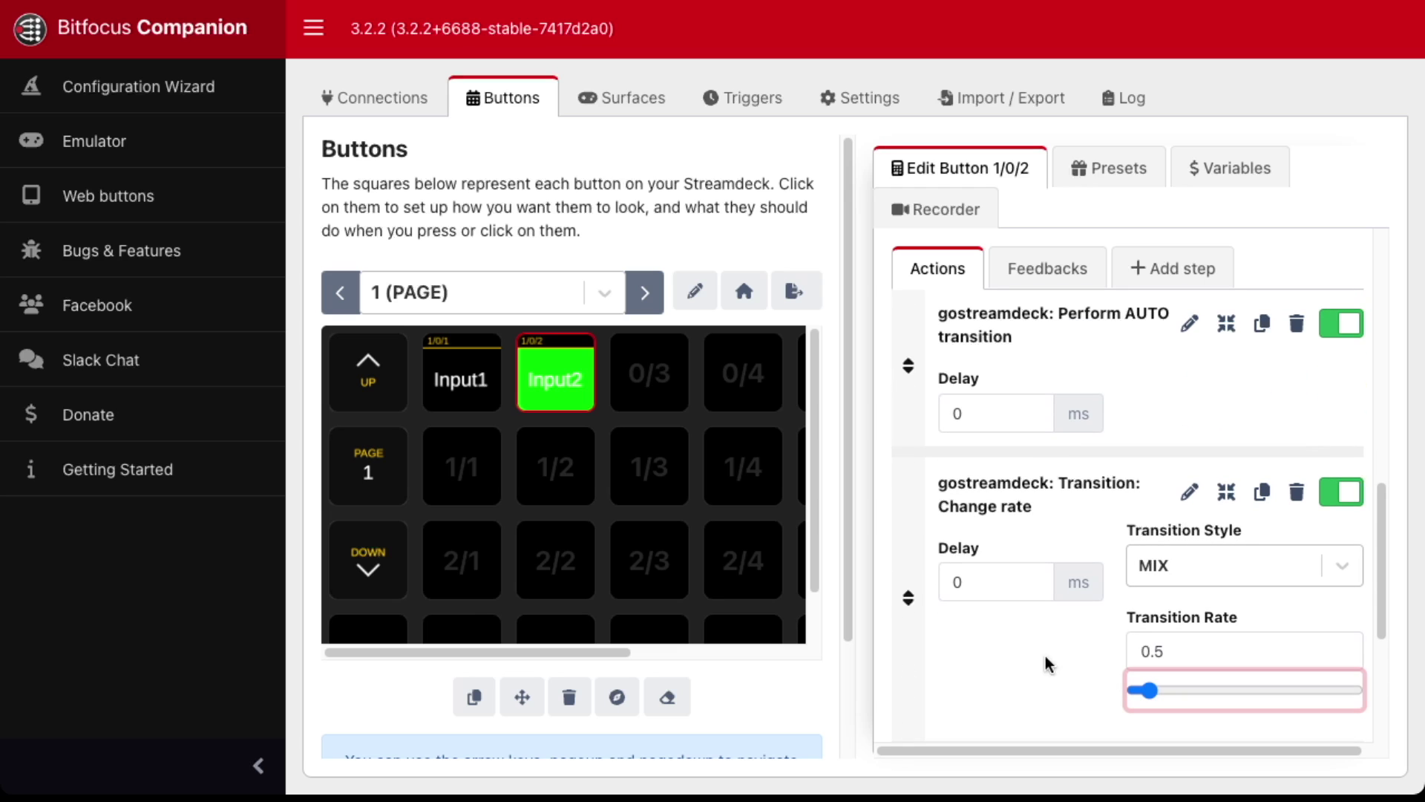
- Move the Input2 button's Change rate action between Set PVW Source and Perform AUTO transition
drag(910, 590, 893, 402)
scroll(1006, 669, up, 2)
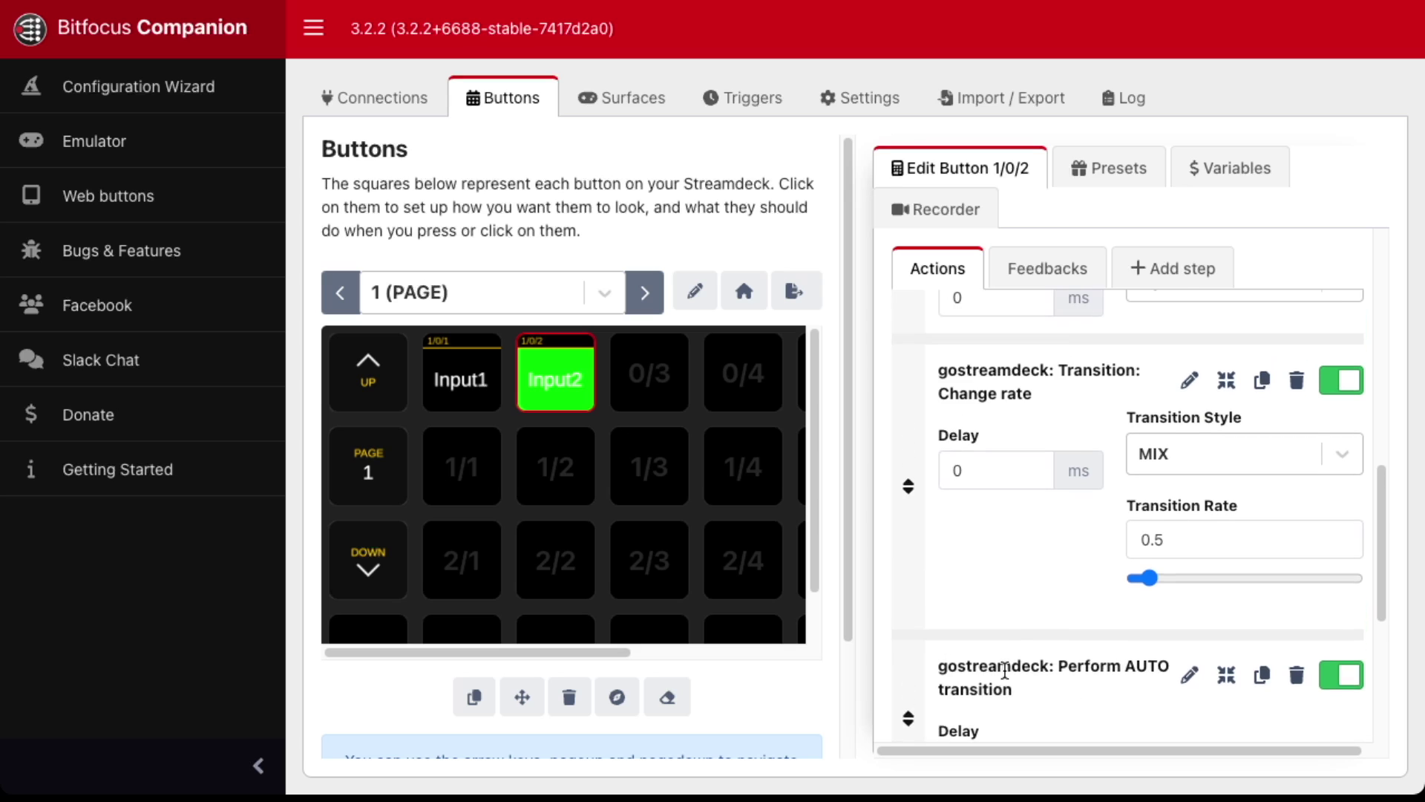
scroll(1008, 665, up, 1)
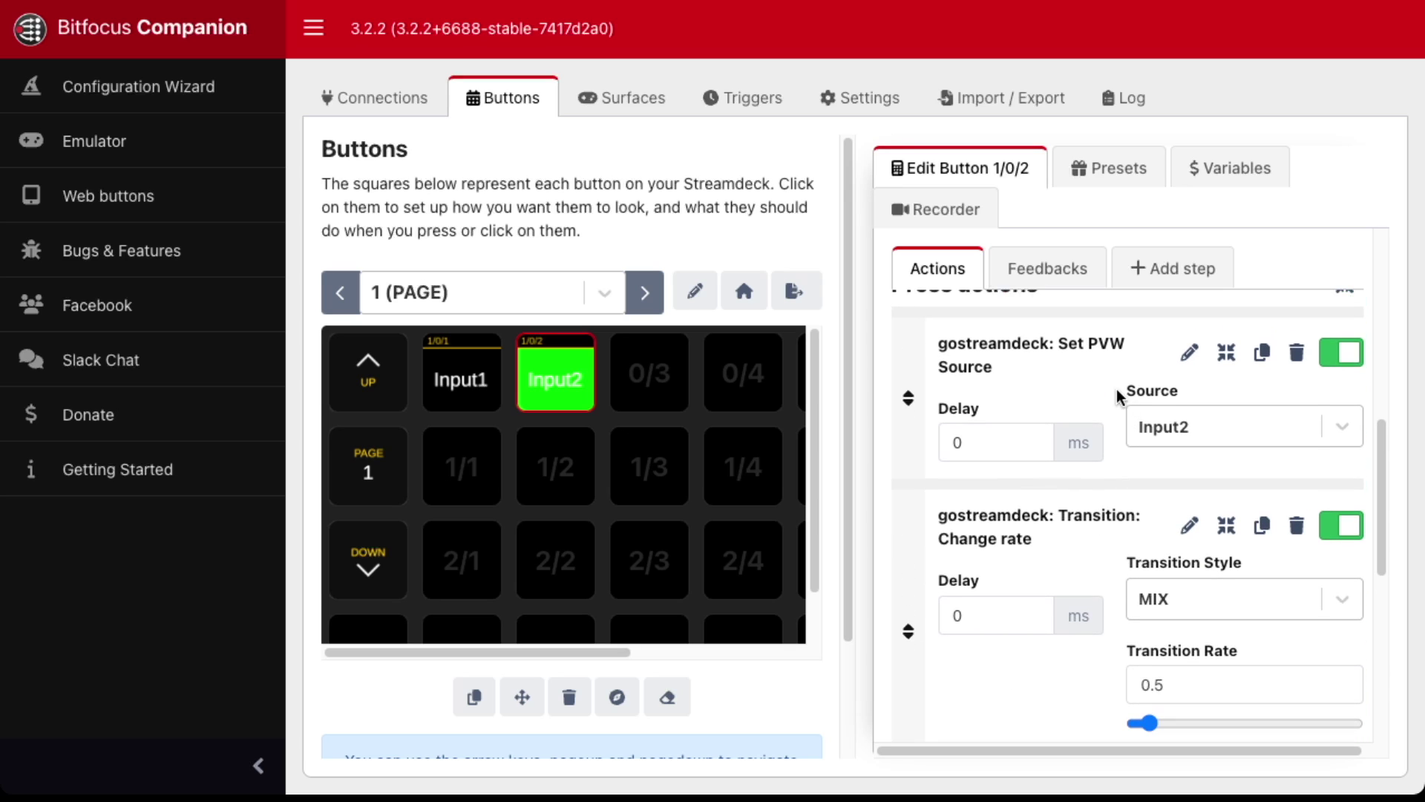
scroll(1085, 385, down, 3)
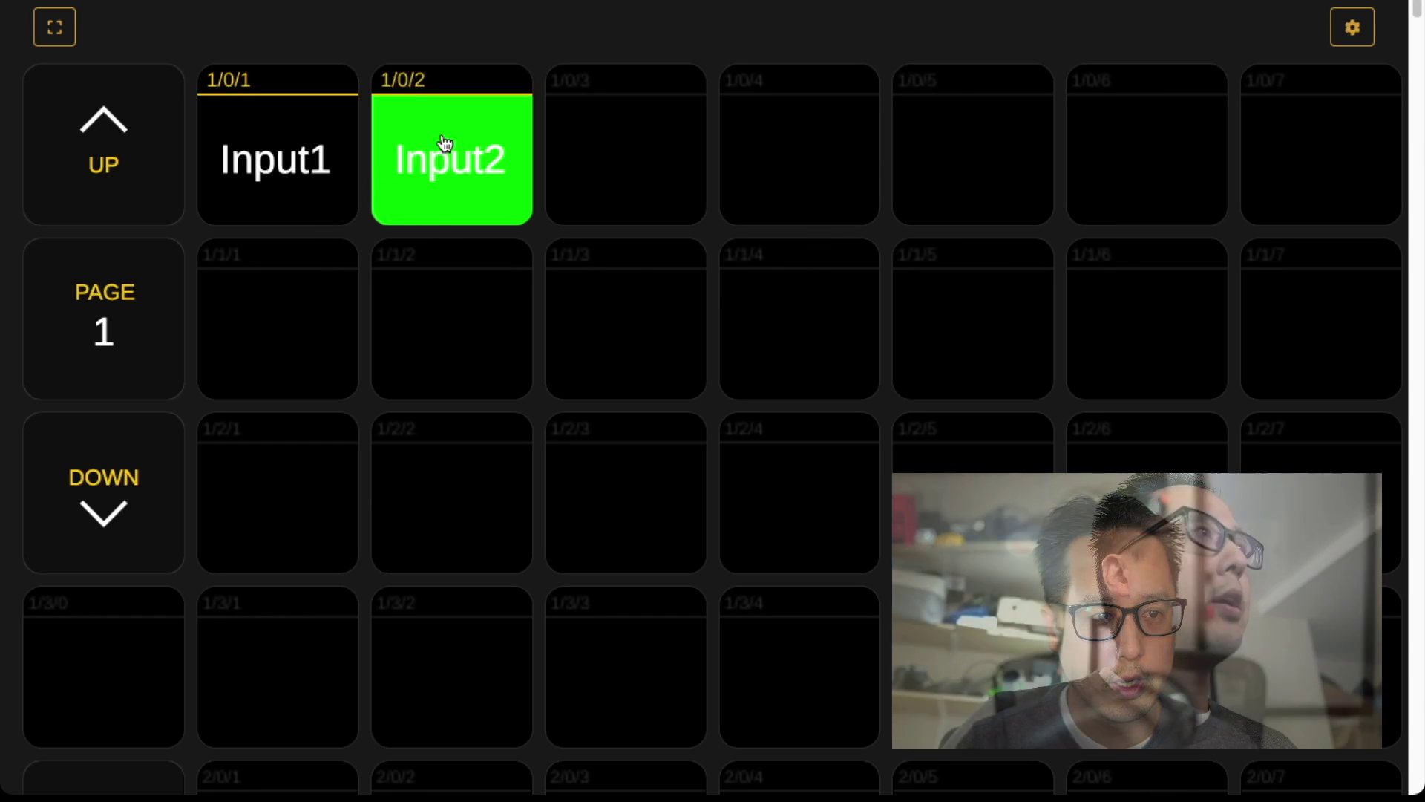
- Test the 0.5 transition rate in the web buttons view by switching between Input1 and Input2
click(306, 164)
click(426, 166)
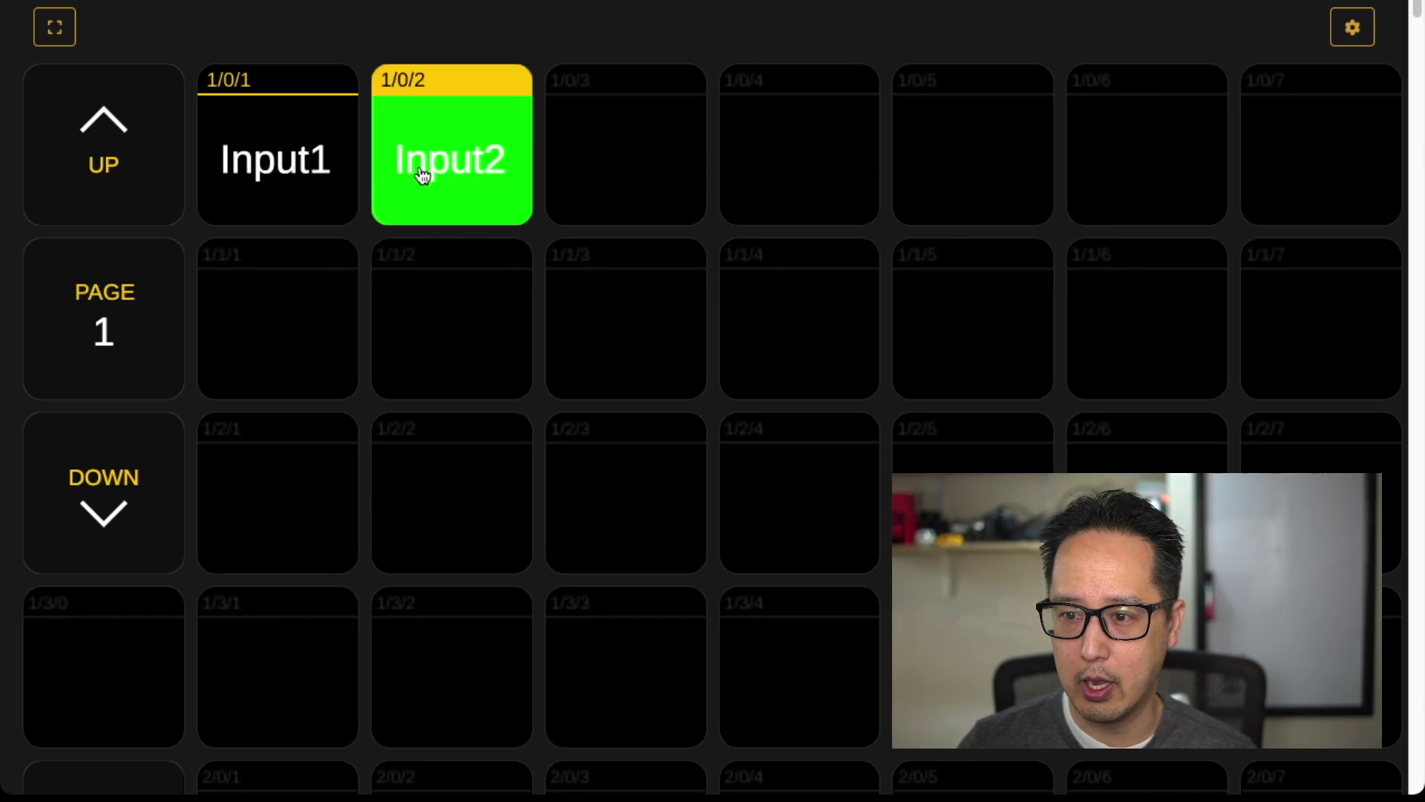
click(280, 178)
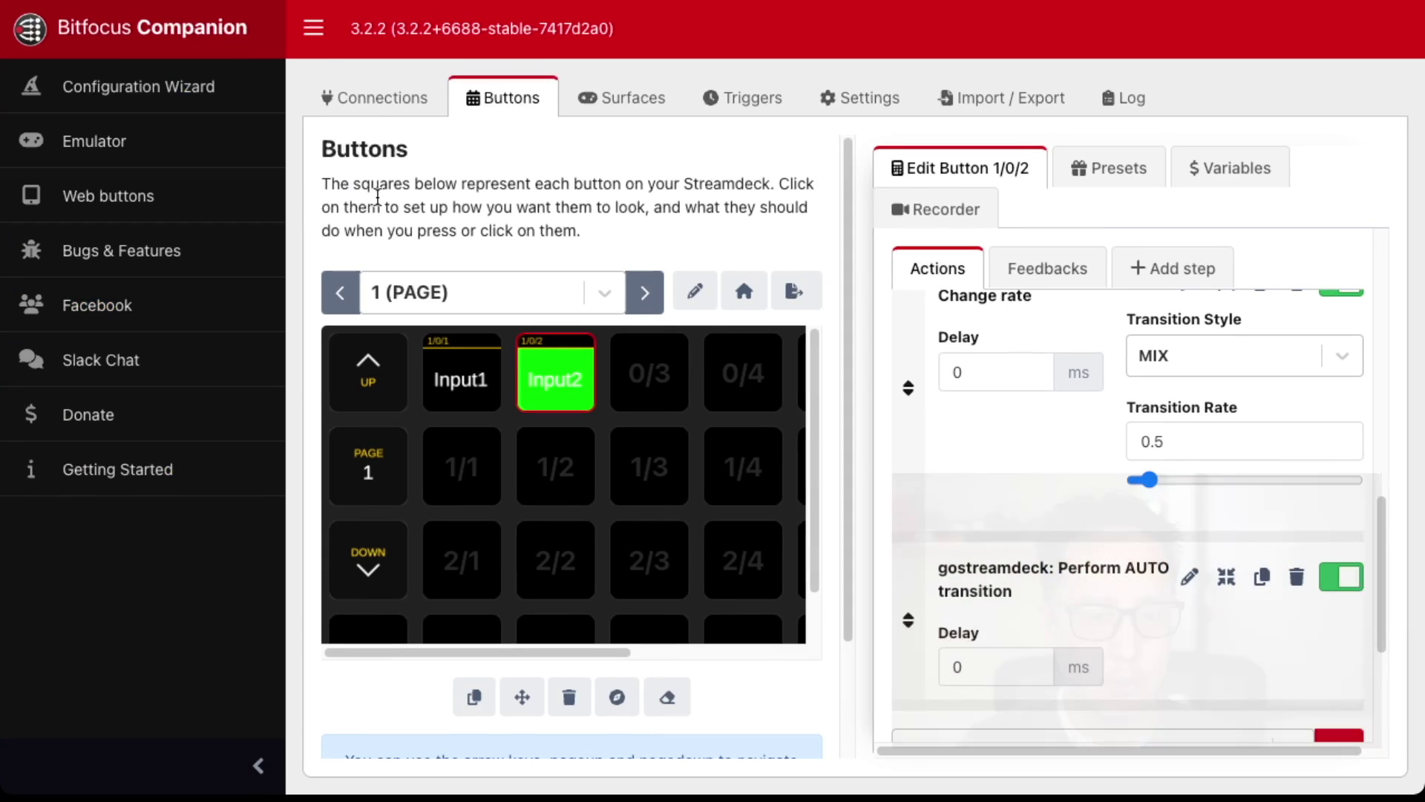